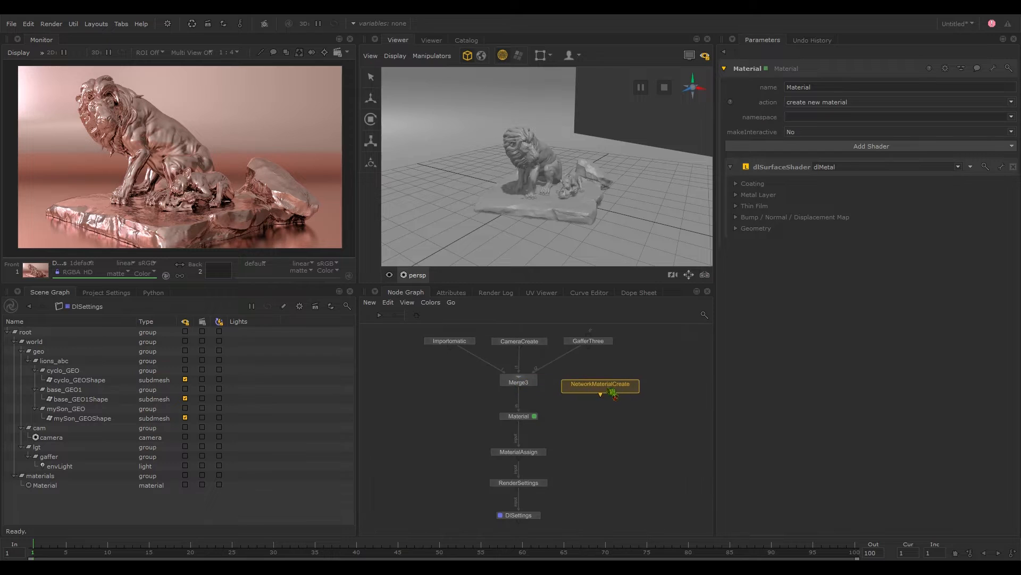
Place the NetworkMaterialCreate node beside the Material branch and add a GroupStack node just below it
click(616, 382)
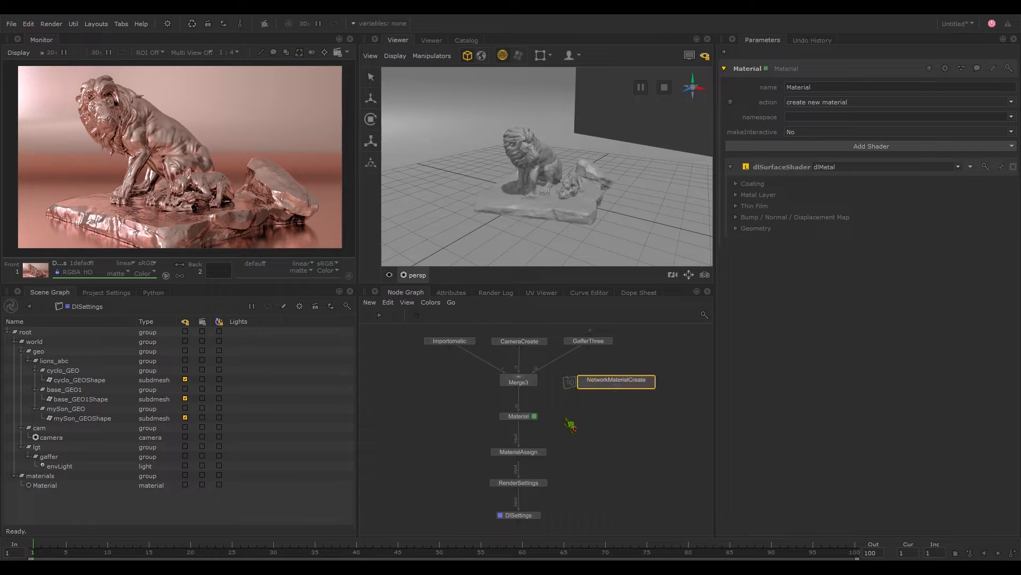
click(587, 437)
key(Tab)
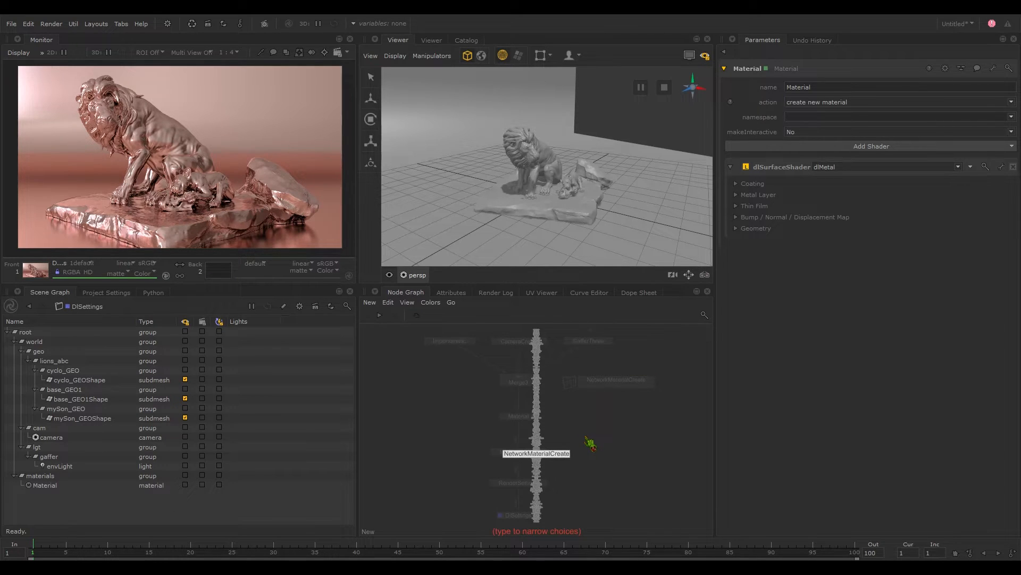
text(gr)
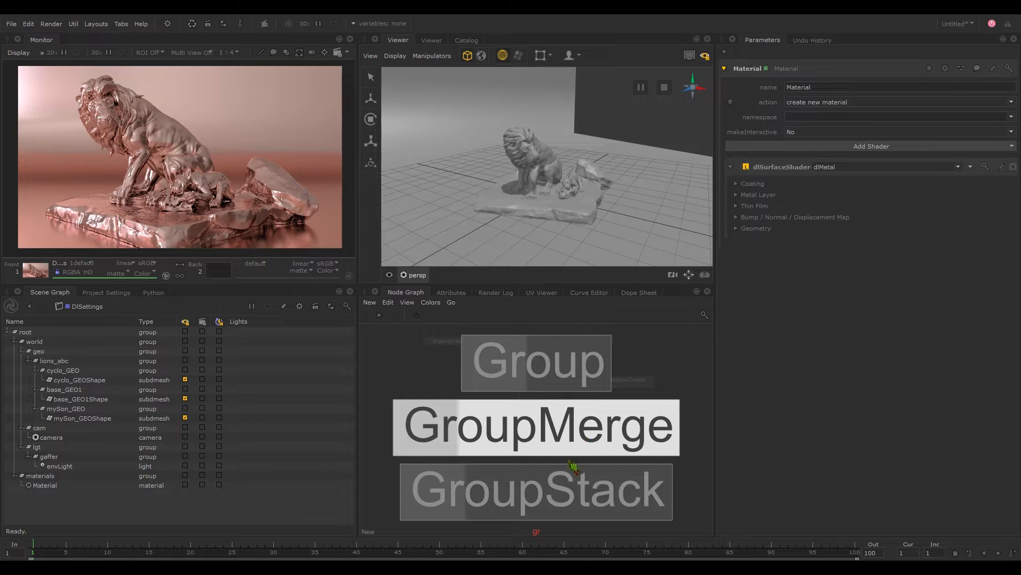
click(558, 486)
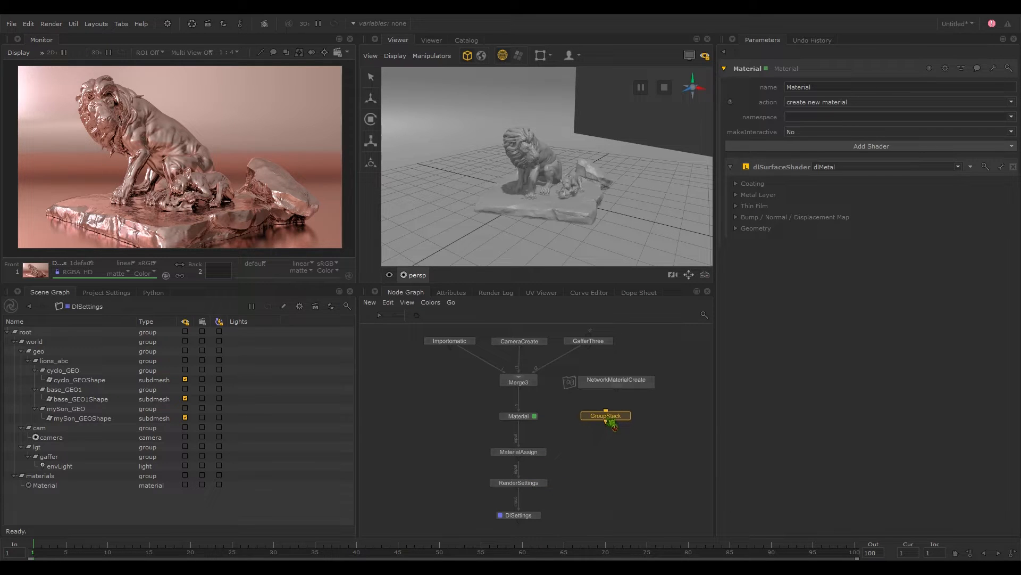
click(611, 422)
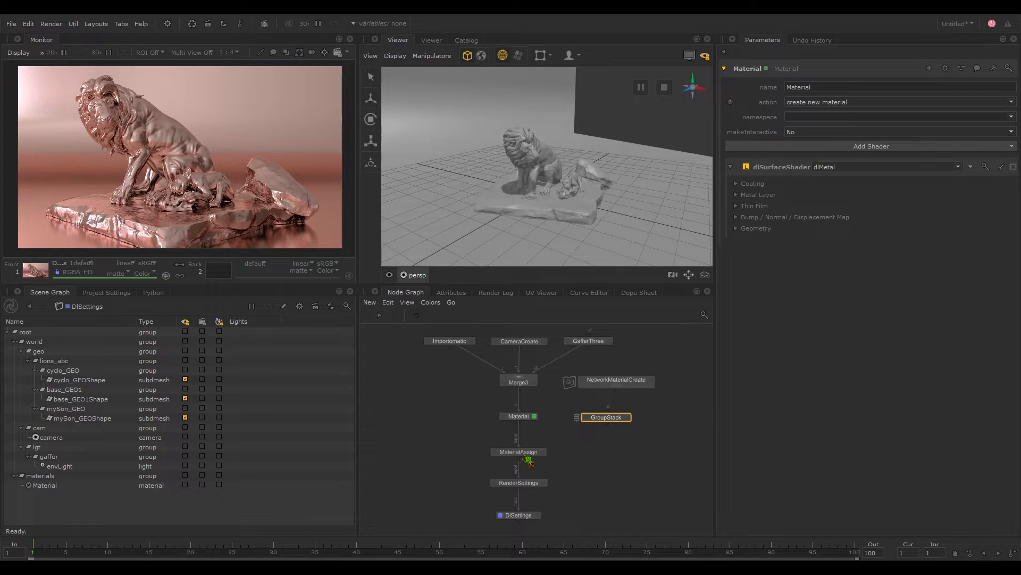
drag(614, 424, 617, 451)
drag(621, 386, 622, 414)
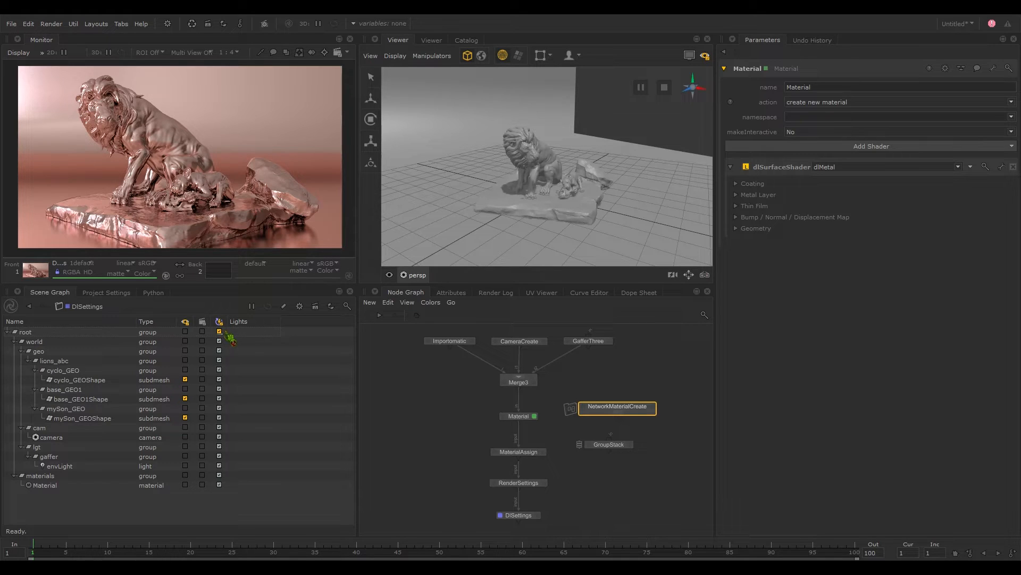
Start a live render from the DlSettings node and view the scene through /root/world/cam/camera, panning it to test the live update
right_click(522, 516)
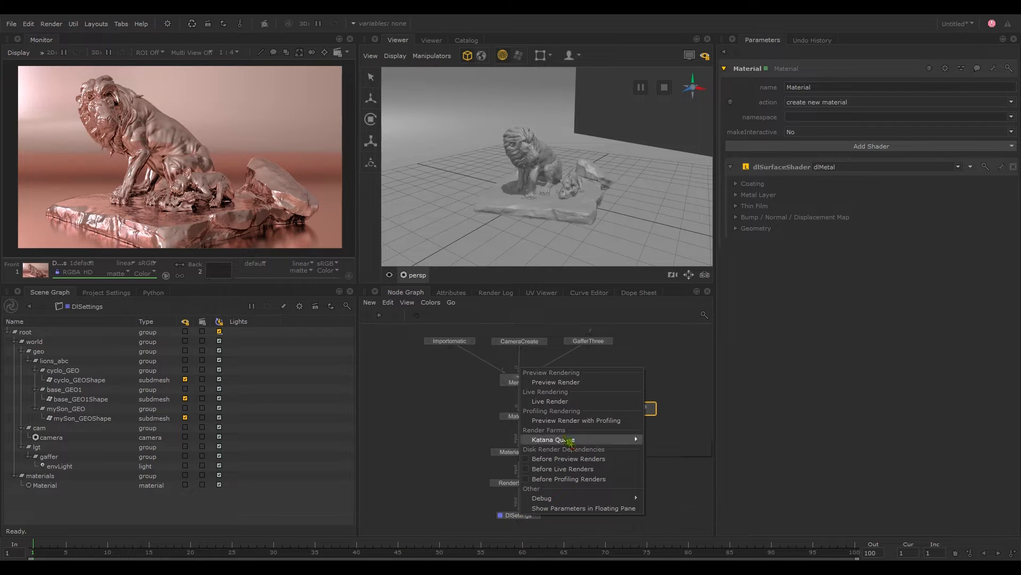
click(552, 404)
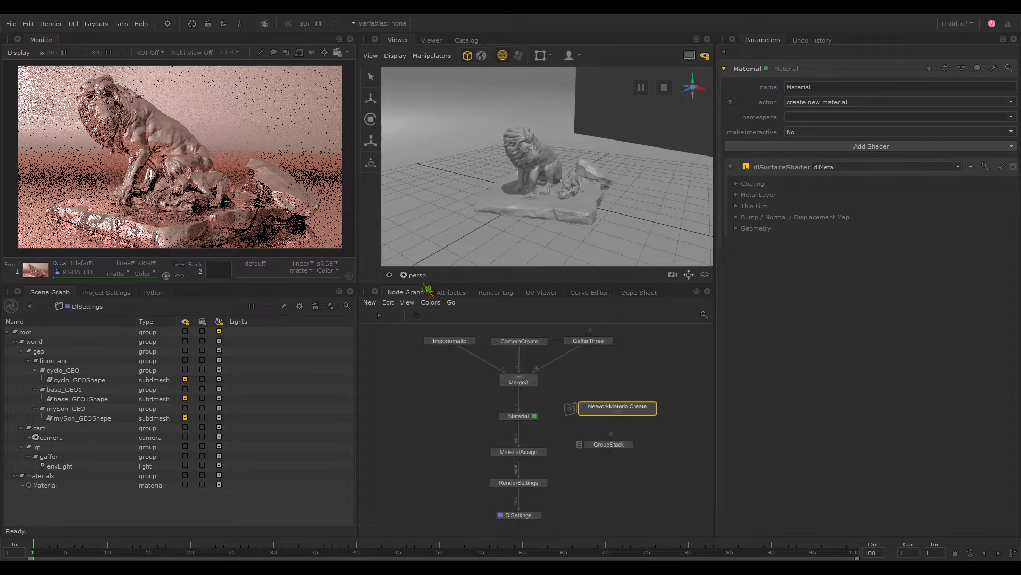
click(419, 276)
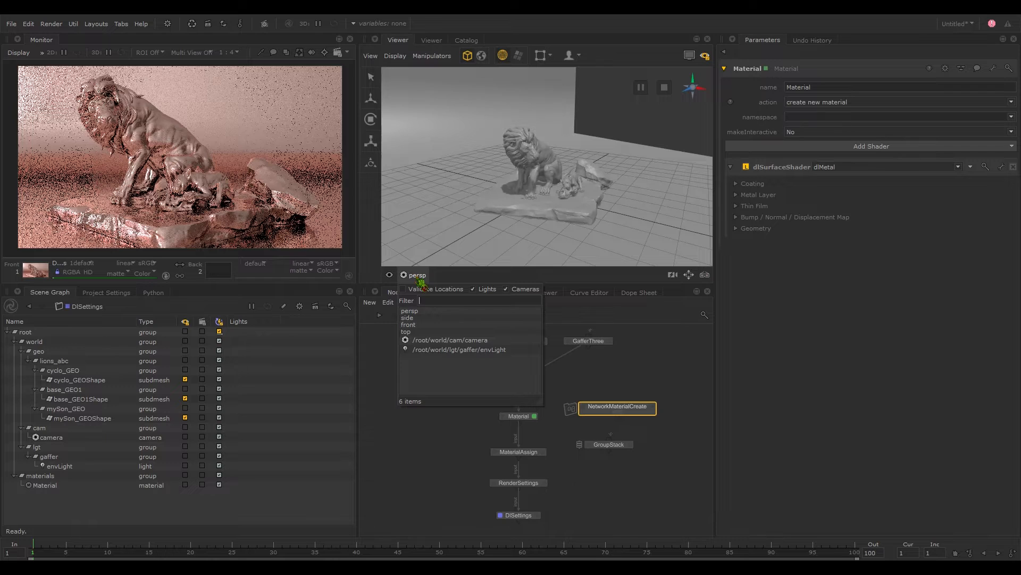
click(441, 340)
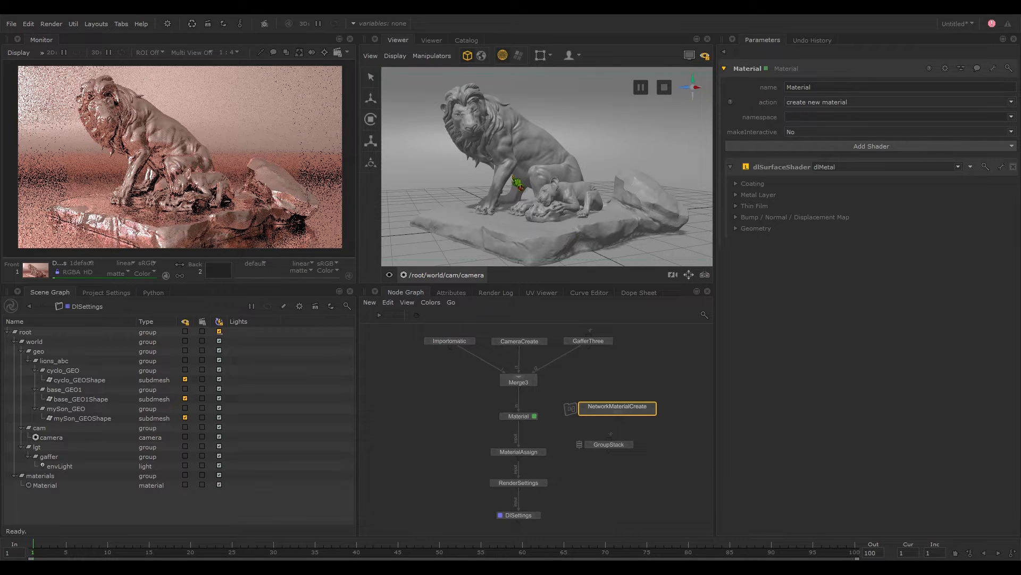
mouse_move(532, 175)
alt+middle_down()
mouse_move(468, 186)
mouse_move(523, 179)
alt+middle_up()
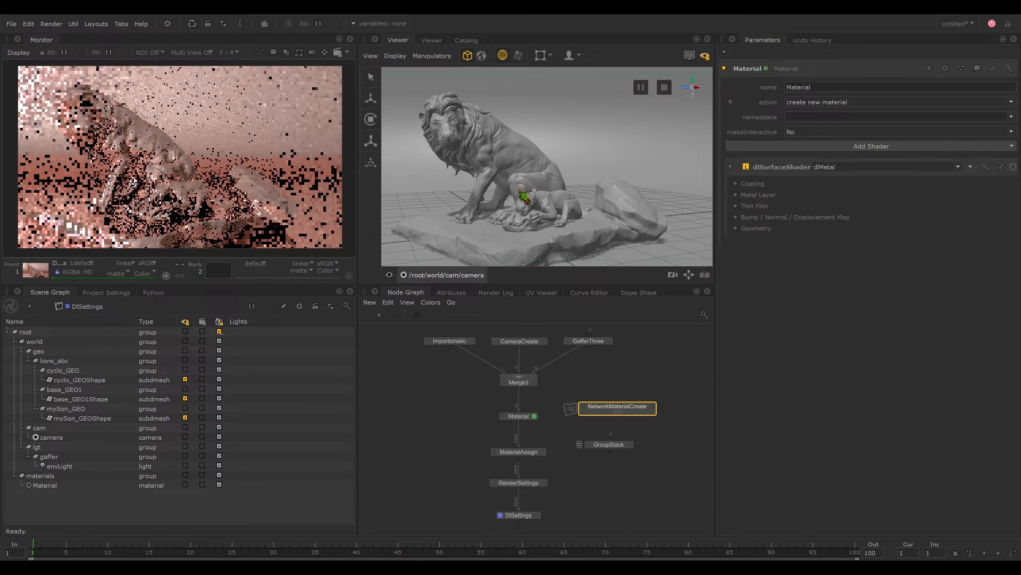
alt+middle_drag(519, 194, 539, 186)
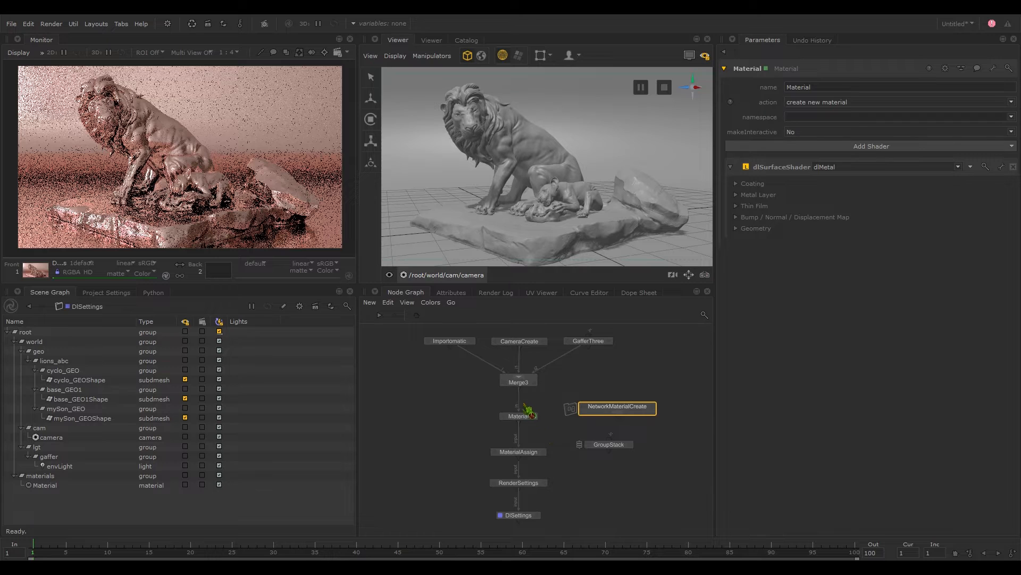
Detach the Material and MaterialAssign nodes from the node chain, and clear MaterialAssign's CEL path and its assigned material
drag(529, 410, 616, 454)
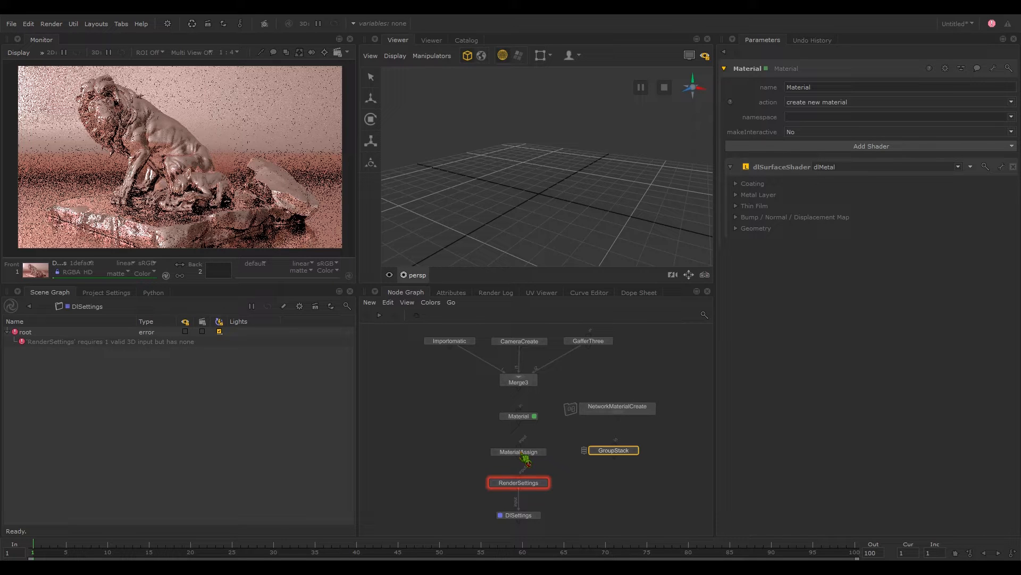
double_click(522, 453)
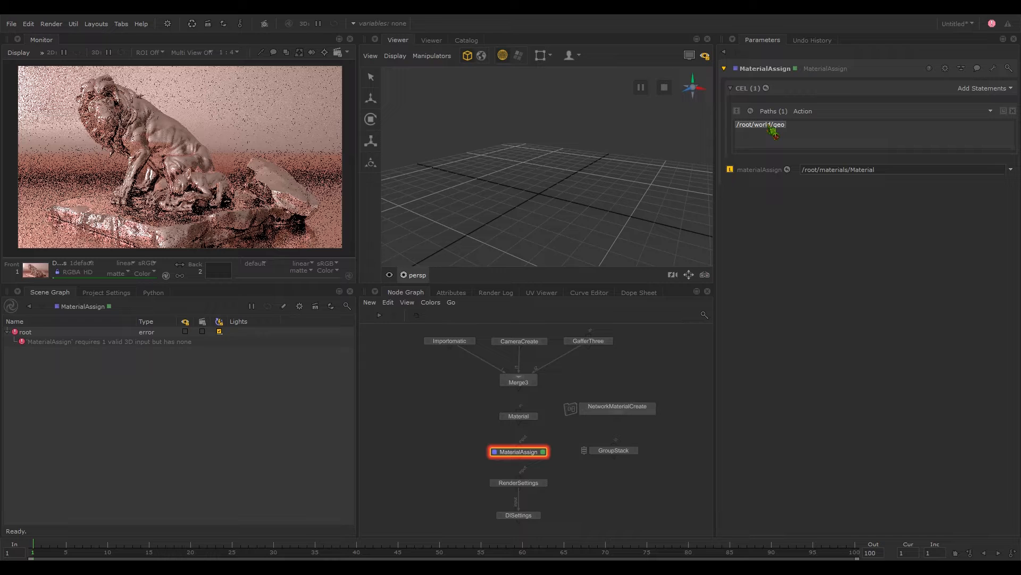
key(Delete)
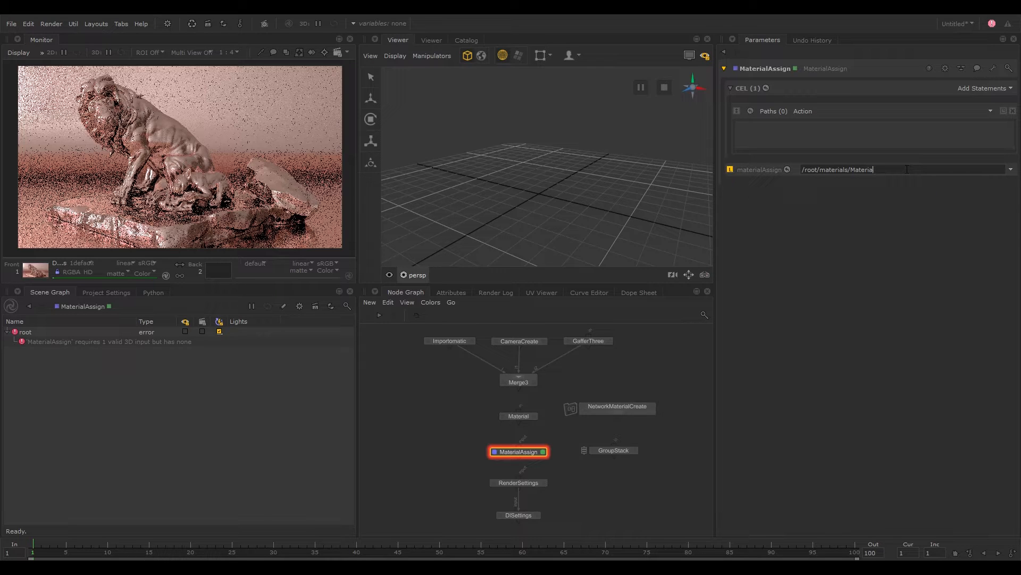
key(BackSpace)
key(BackSpace)
key(BackSpace)
key(BackSpace)
key(BackSpace)
key(BackSpace)
key(BackSpace)
key(BackSpace)
key(BackSpace)
key(BackSpace)
key(BackSpace)
key(BackSpace)
key(BackSpace)
key(BackSpace)
key(BackSpace)
key(BackSpace)
click(671, 436)
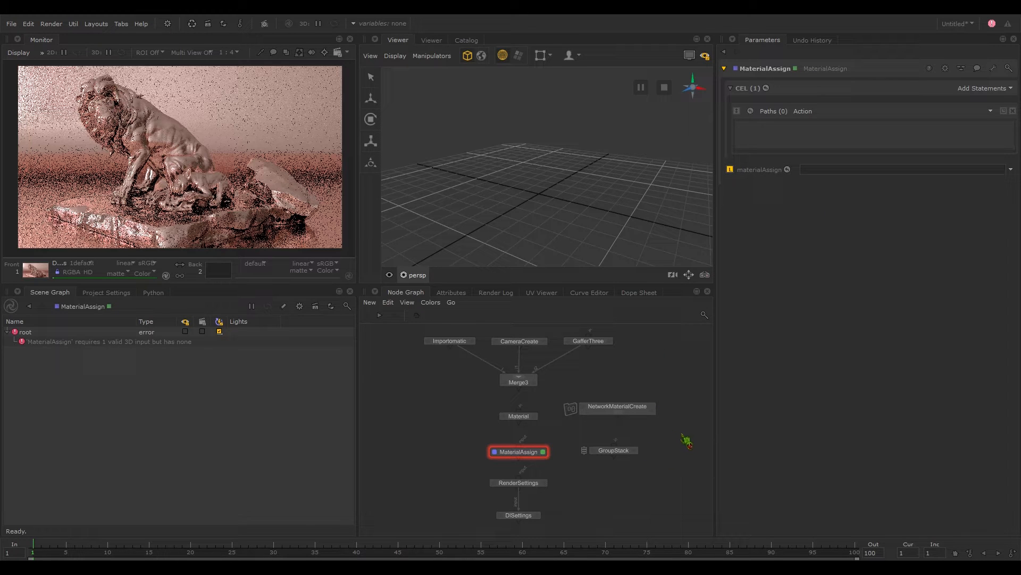
Move the MaterialAssign node into the GroupStack and add one more MaterialAssign entry to the stack
double_click(616, 450)
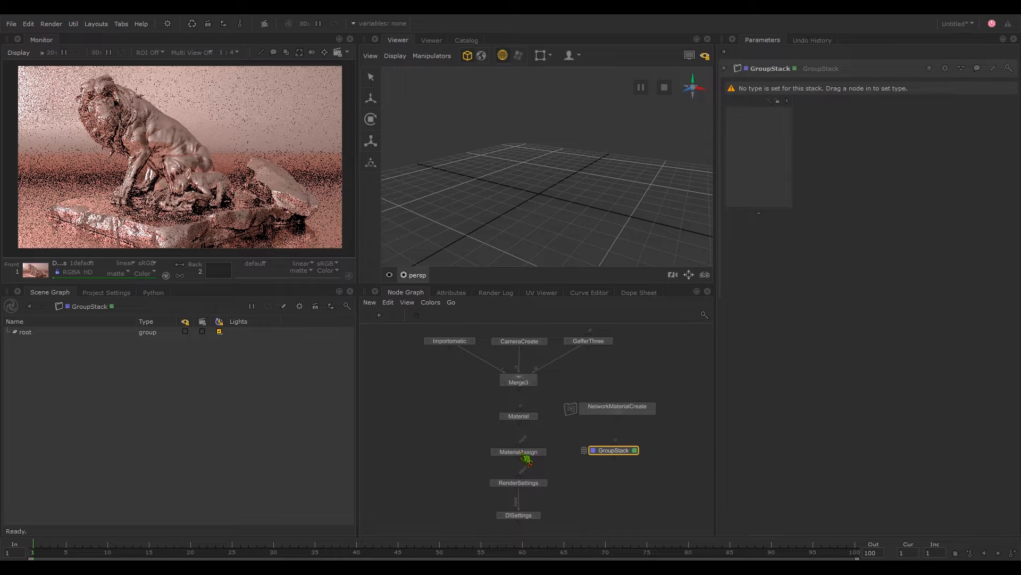
drag(526, 457, 751, 156)
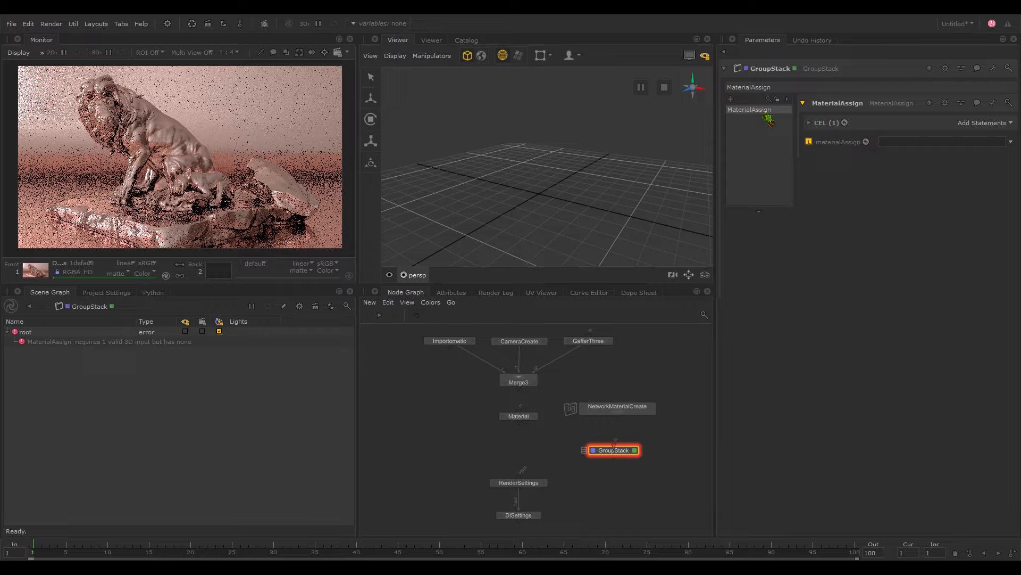
click(731, 100)
click(732, 100)
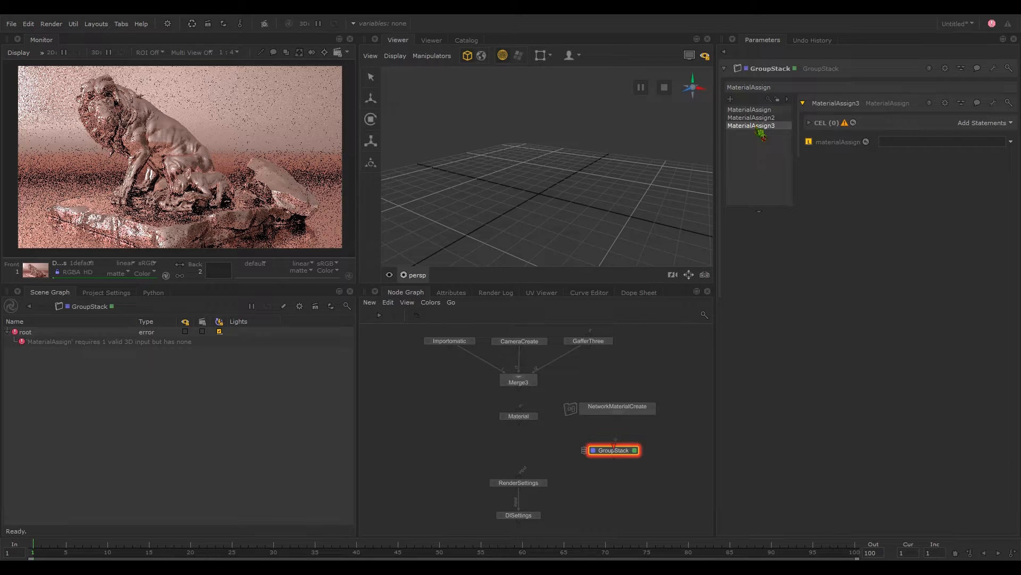
key(Delete)
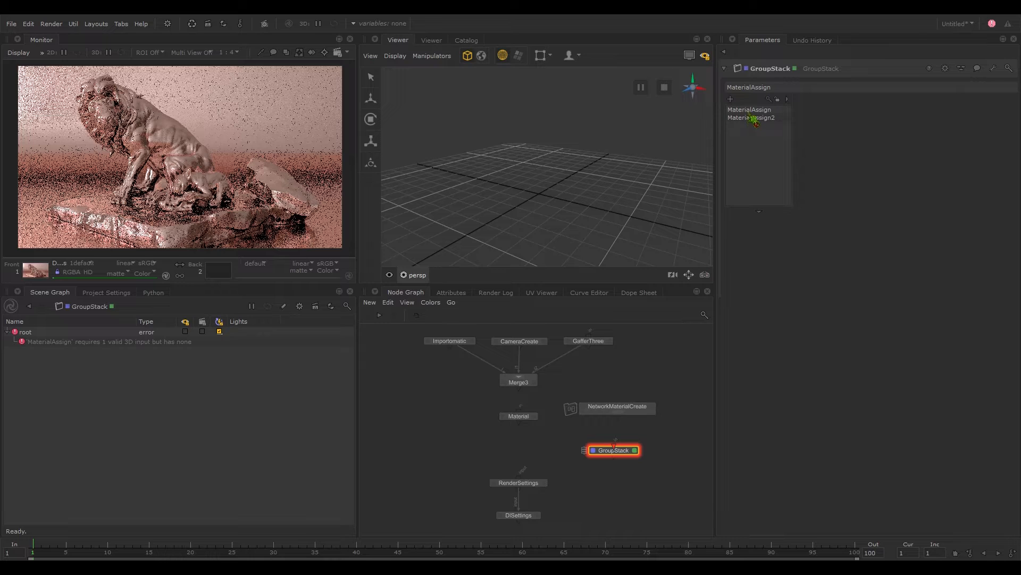
Rename the GroupStack node to MaterialAssignStack
click(773, 69)
key(Return)
click(772, 72)
text(MaterialAssignStack)
key(Return)
Rename the two MaterialAssign entries in the stack to Statue_MA and Bkgd_MA
click(751, 109)
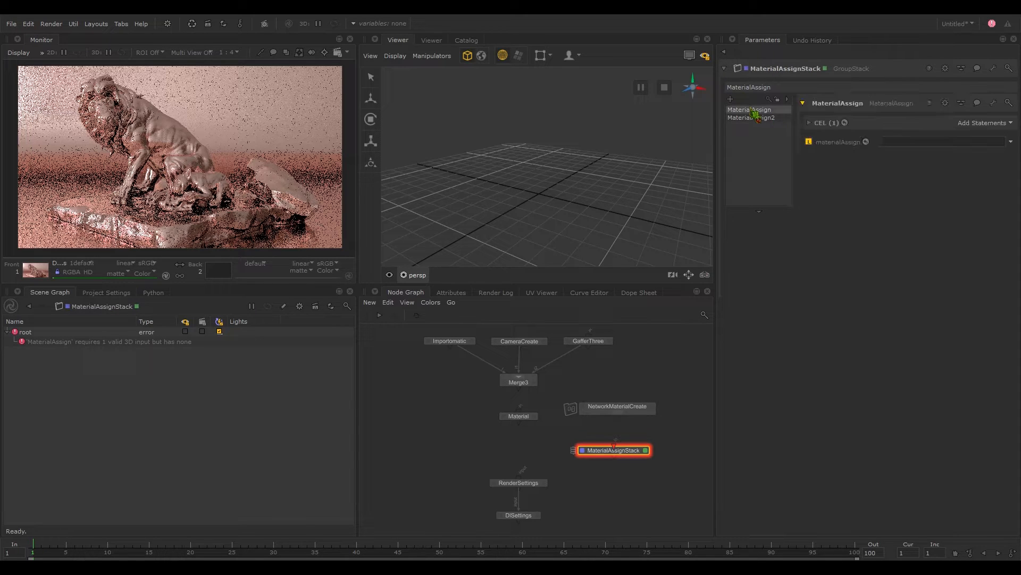
click(751, 109)
text(Statue_MA)
key(Return)
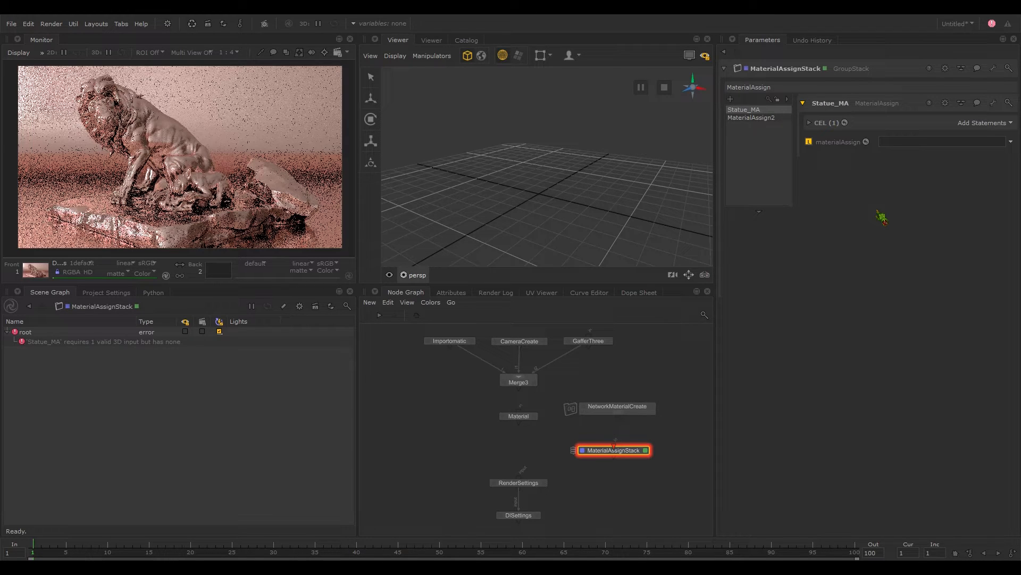
click(753, 119)
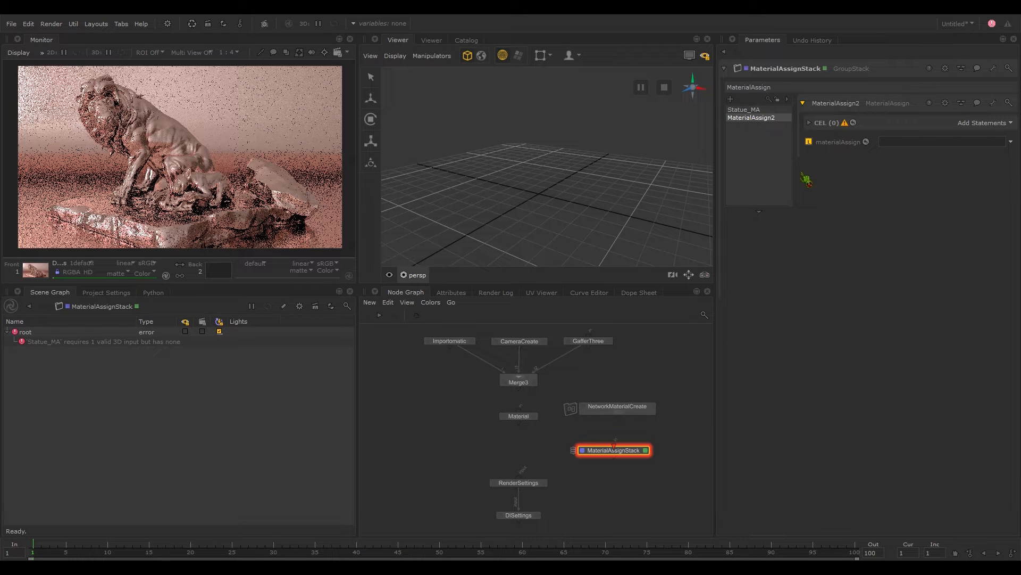
double_click(835, 103)
text(Bkgd_MA)
key(Return)
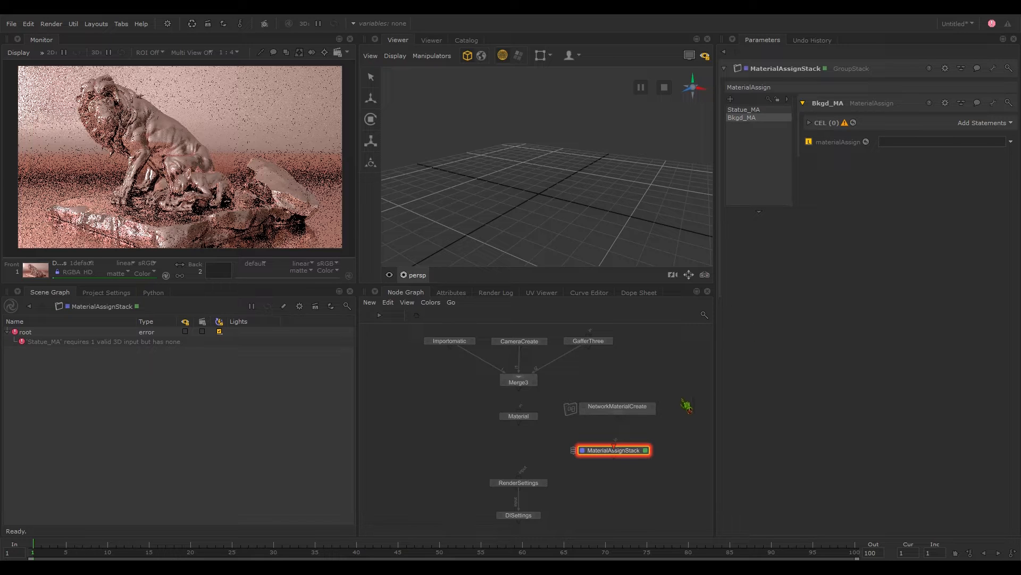
Add a second NetworkMaterial to the NetworkMaterialCreate node
double_click(617, 407)
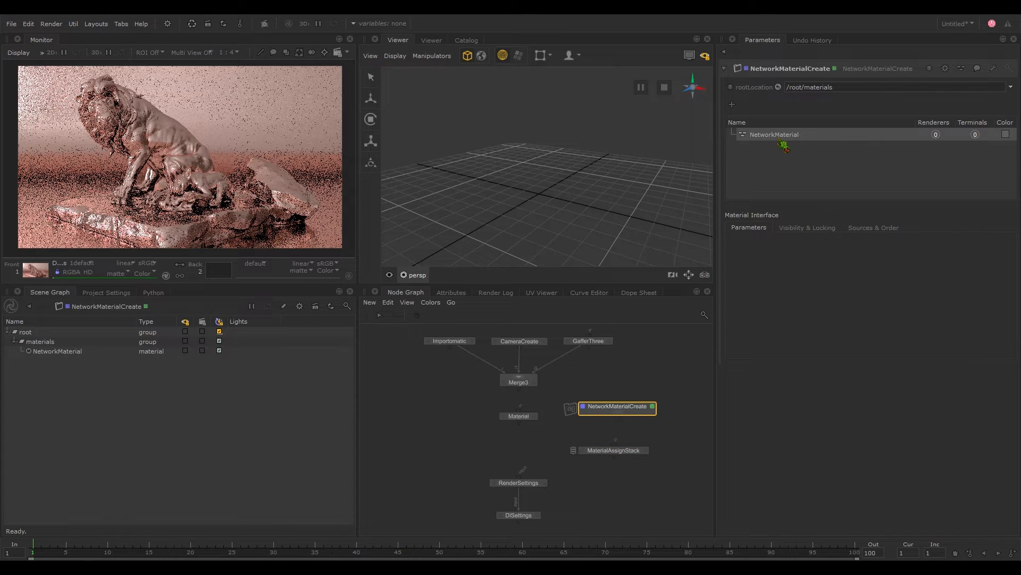
click(733, 105)
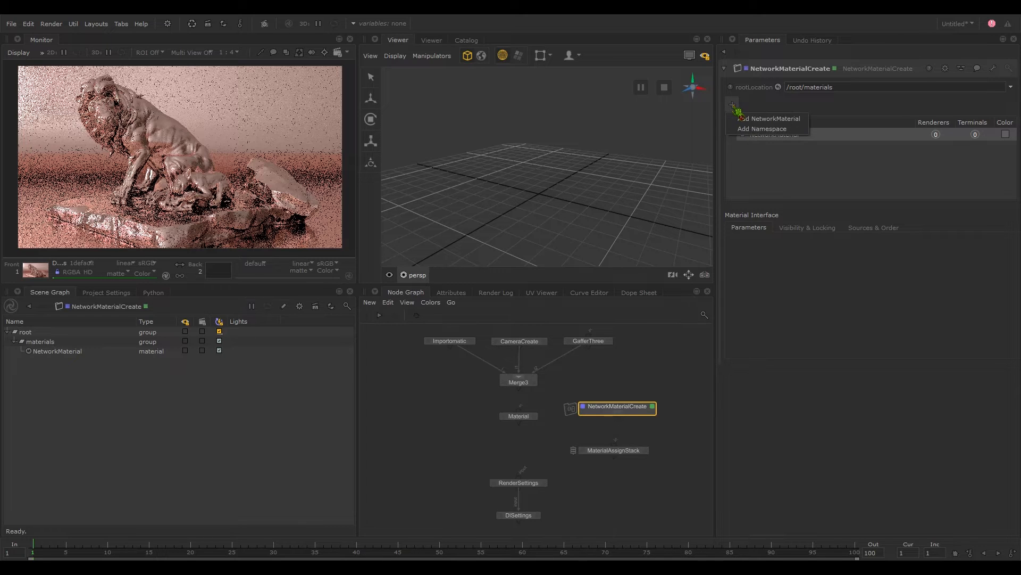
click(765, 122)
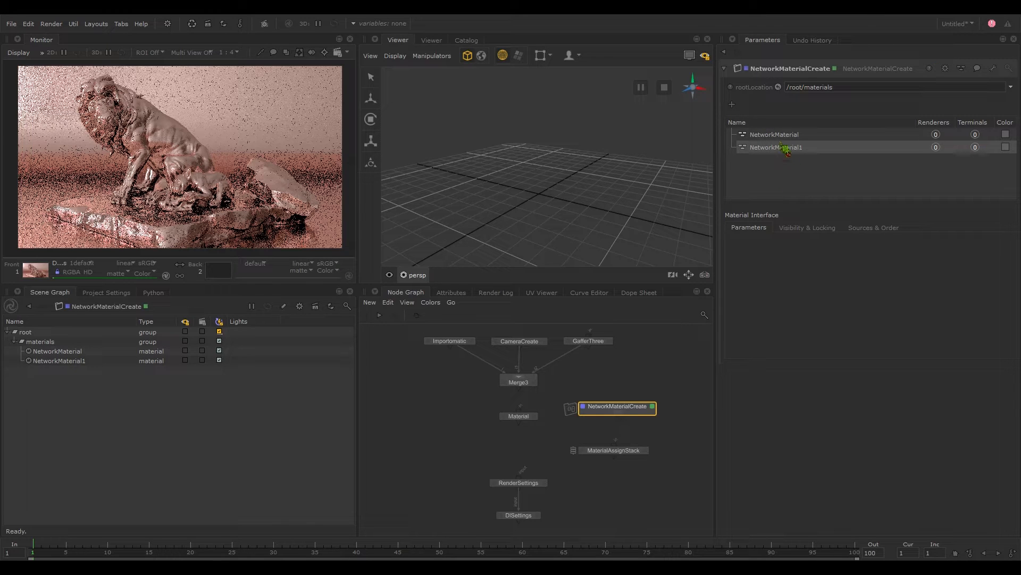
Rename the two network materials in NetworkMaterialCreate to Statue_MAT and Bkgd_MAT
click(783, 136)
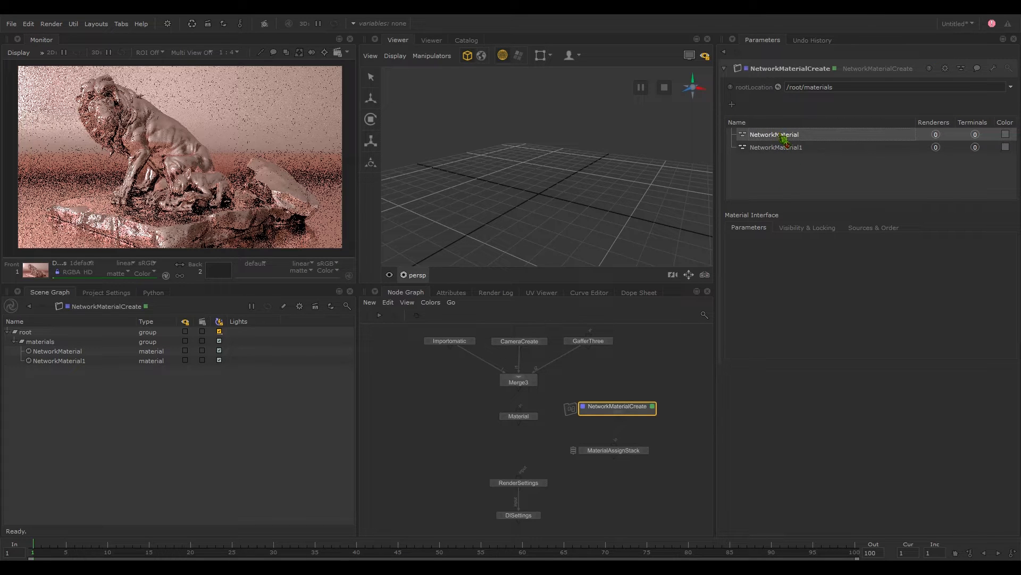
double_click(783, 135)
text(Statue_MAT)
key(Return)
double_click(781, 152)
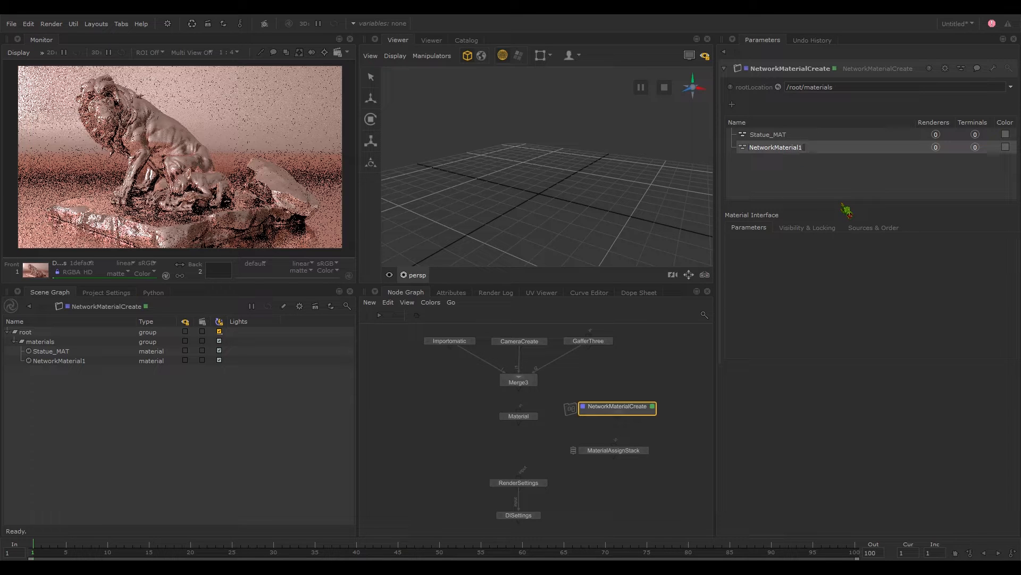
text(Bkgd_MAT)
key(Return)
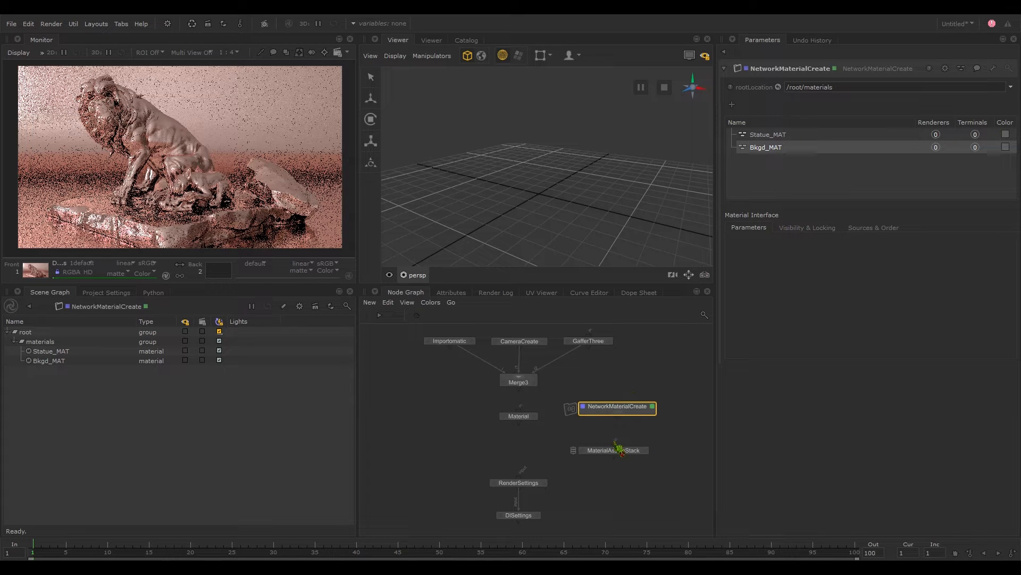
Delete the old Material node and connect MaterialAssignStack into the chain directly above RenderSettings
double_click(614, 451)
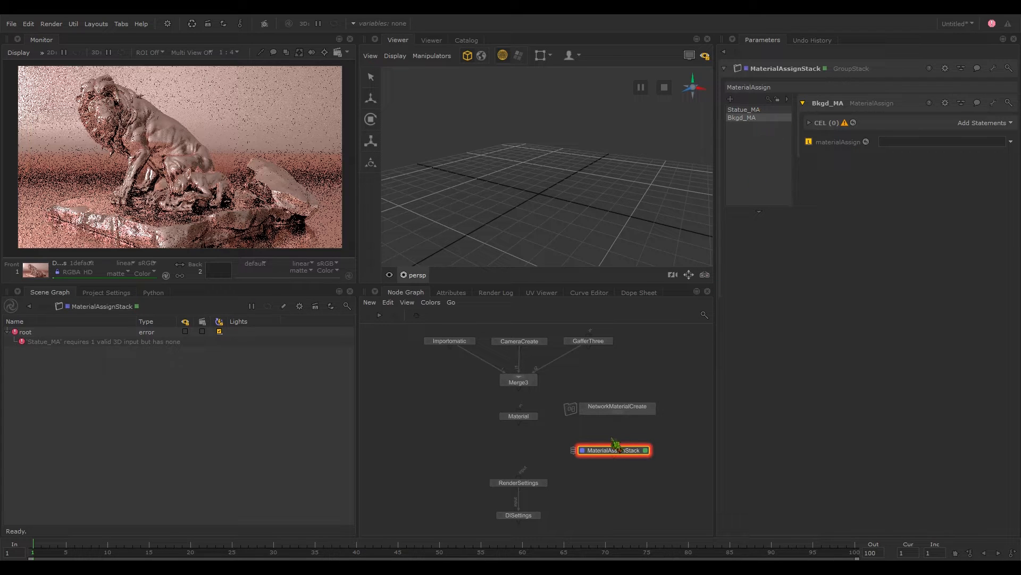
mouse_move(615, 447)
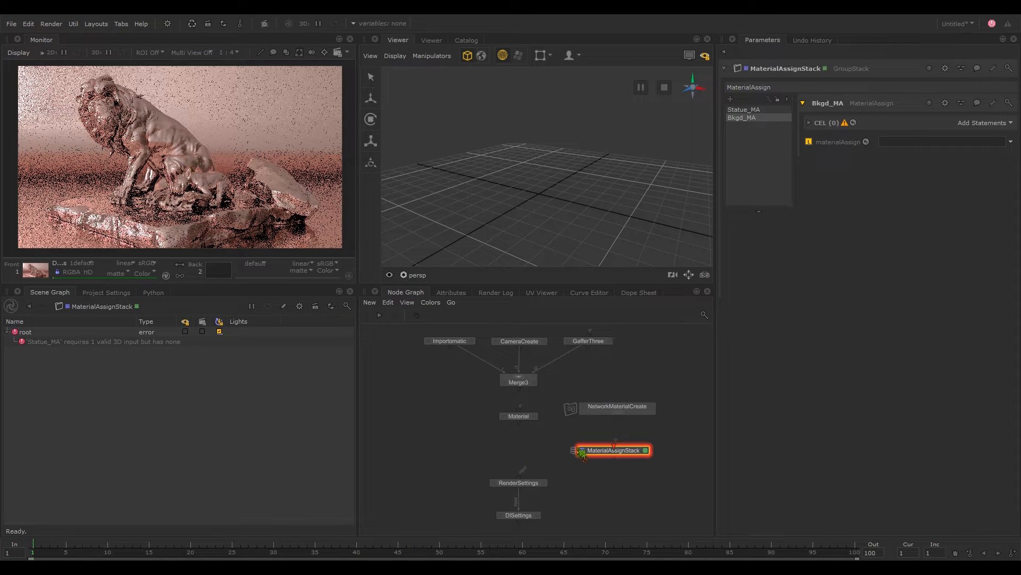
click(520, 416)
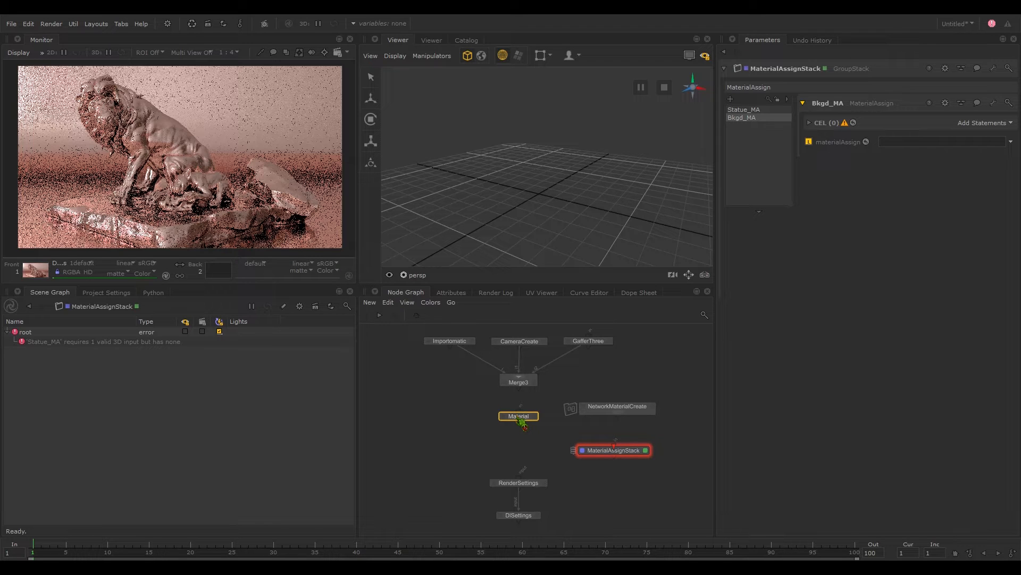
key(Delete)
drag(621, 452, 529, 487)
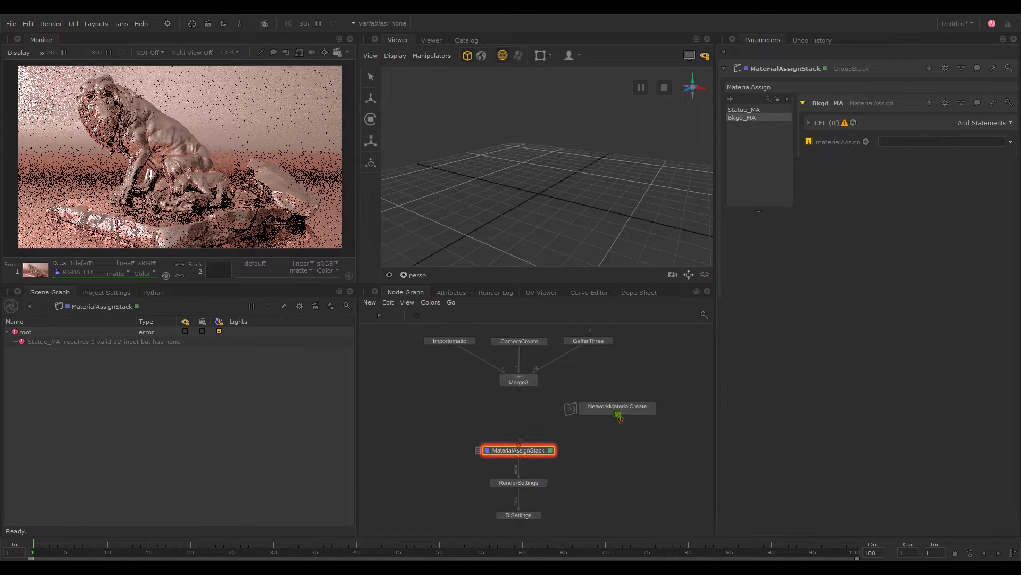
Merge the Merge3 and NetworkMaterialCreate branches with a new Merge node placed above MaterialAssignStack
click(634, 408)
click(640, 391)
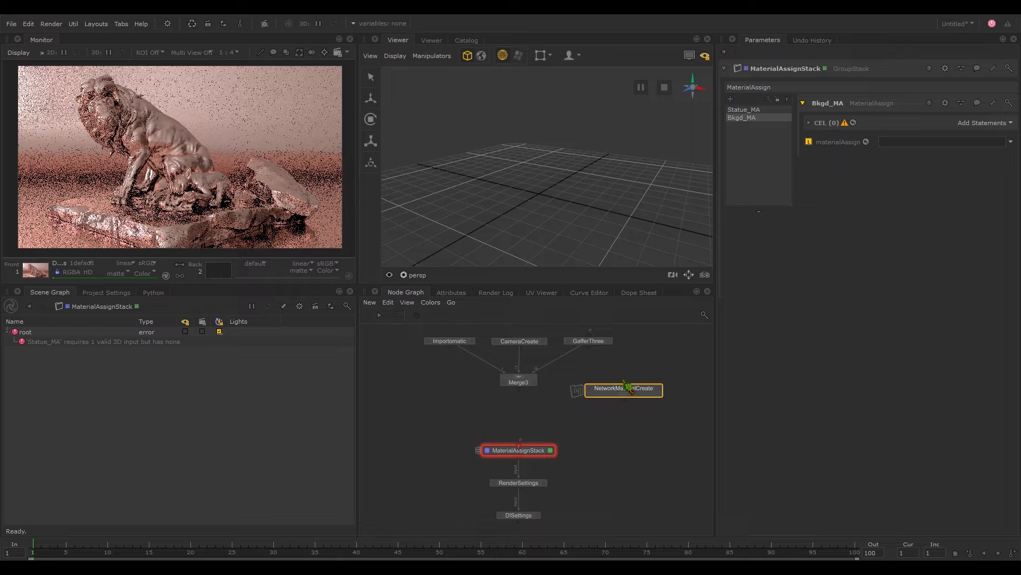
drag(629, 395, 633, 383)
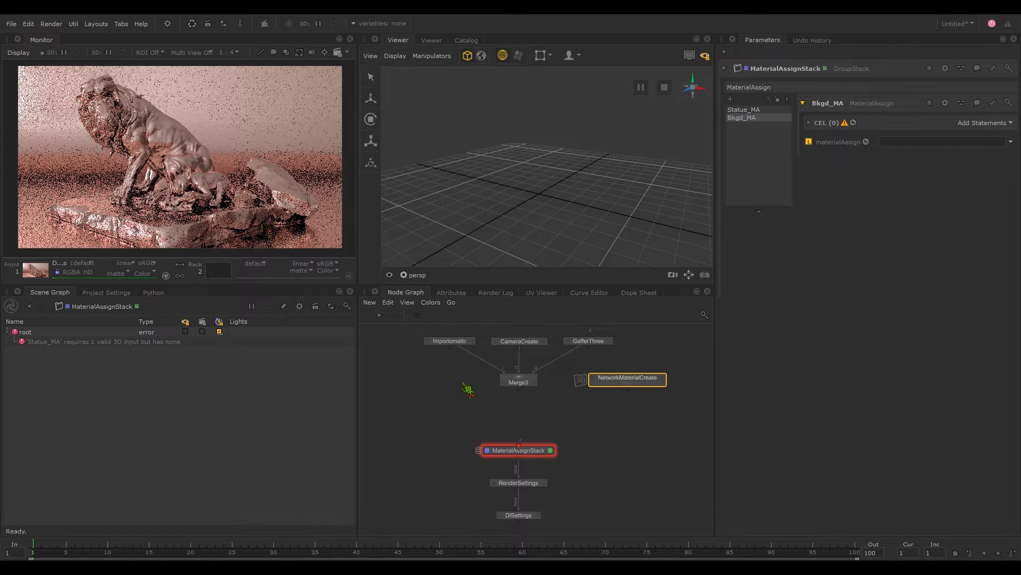
drag(466, 384, 651, 406)
key(m)
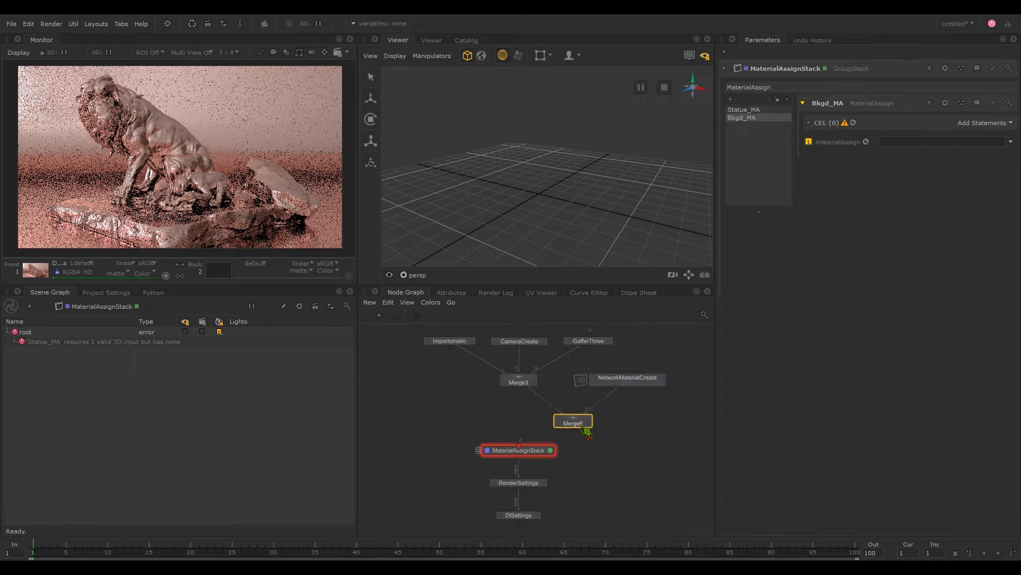
drag(572, 422, 529, 420)
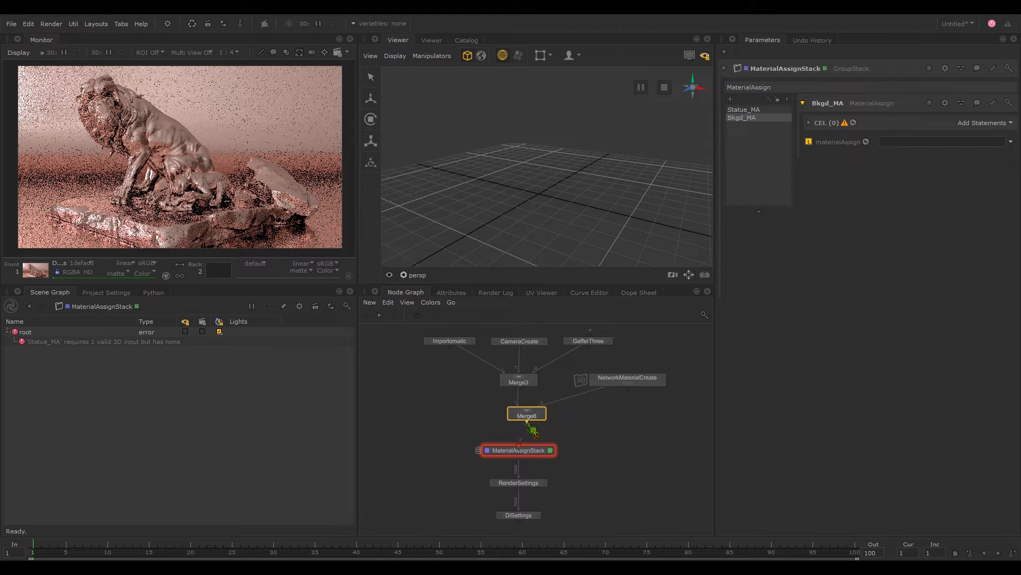
Connect the new Merge node's output to MaterialAssignStack and align the stack, RenderSettings and DlSettings nodes beneath it
click(528, 423)
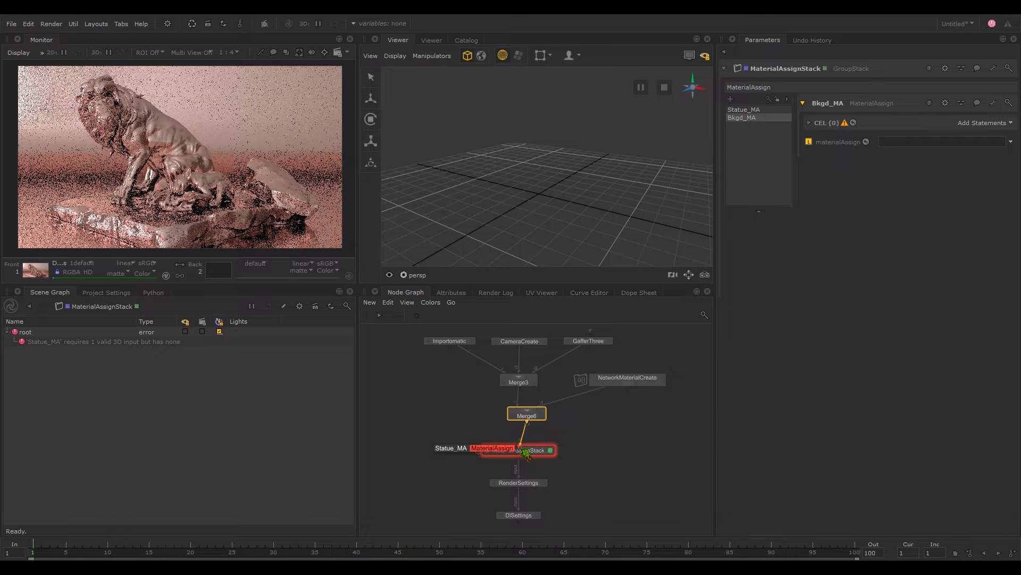
click(526, 451)
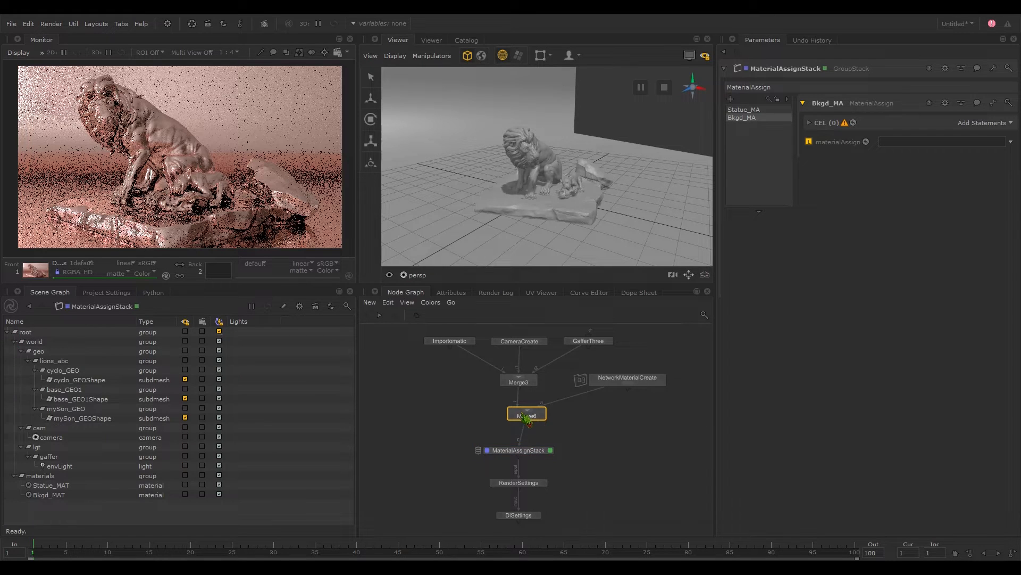
drag(528, 422, 534, 424)
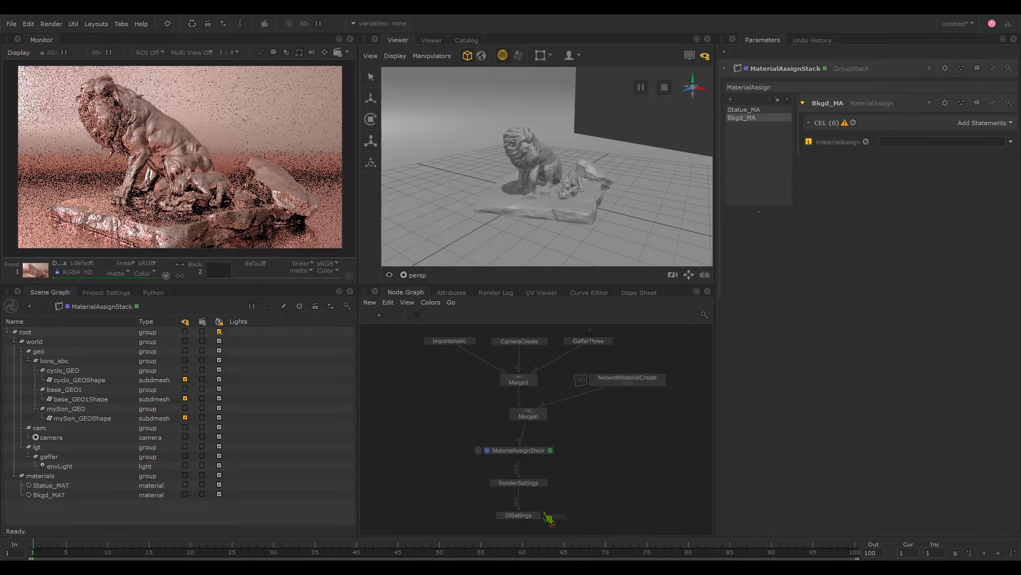
drag(547, 520, 533, 457)
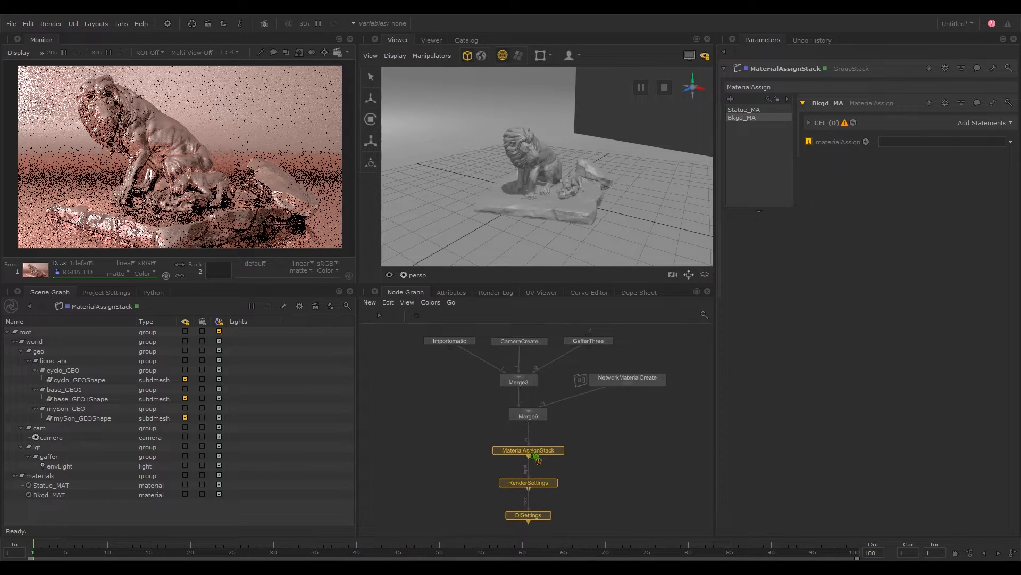
click(632, 426)
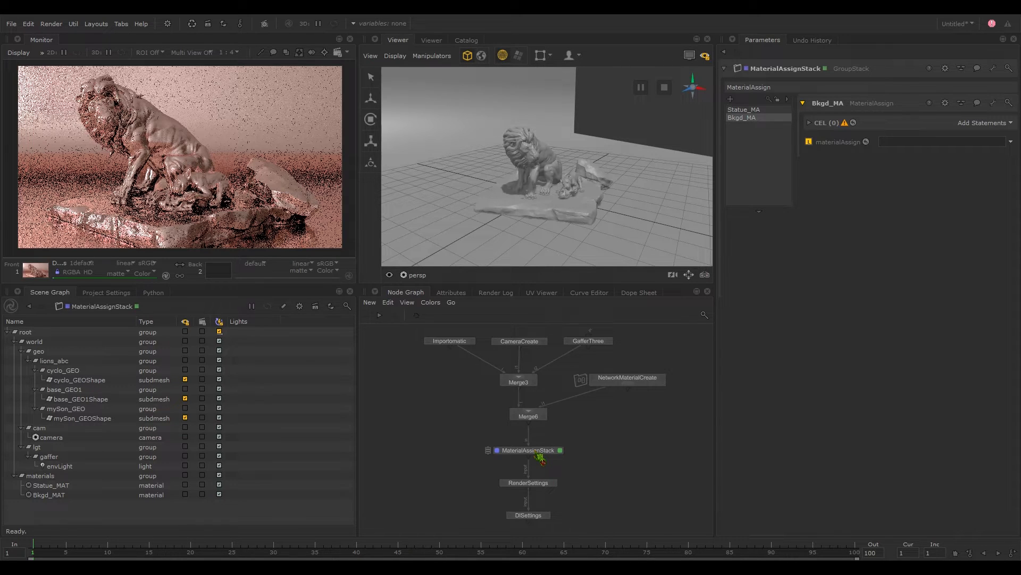
In Statue_MA, assign the Statue_MAT material to the base_GEO1Shape and mySon_GEOShape meshes
click(745, 110)
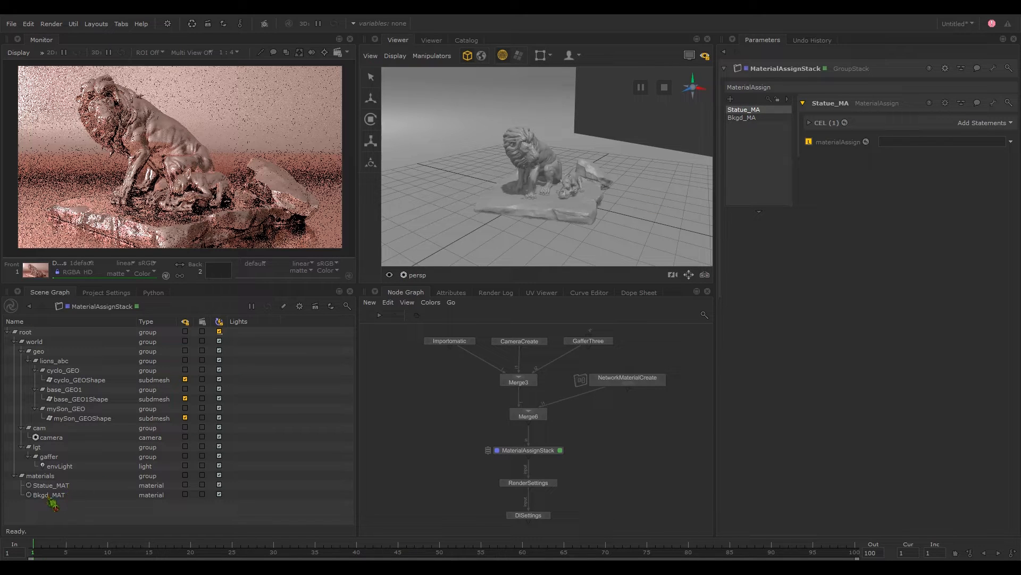
drag(50, 502, 907, 142)
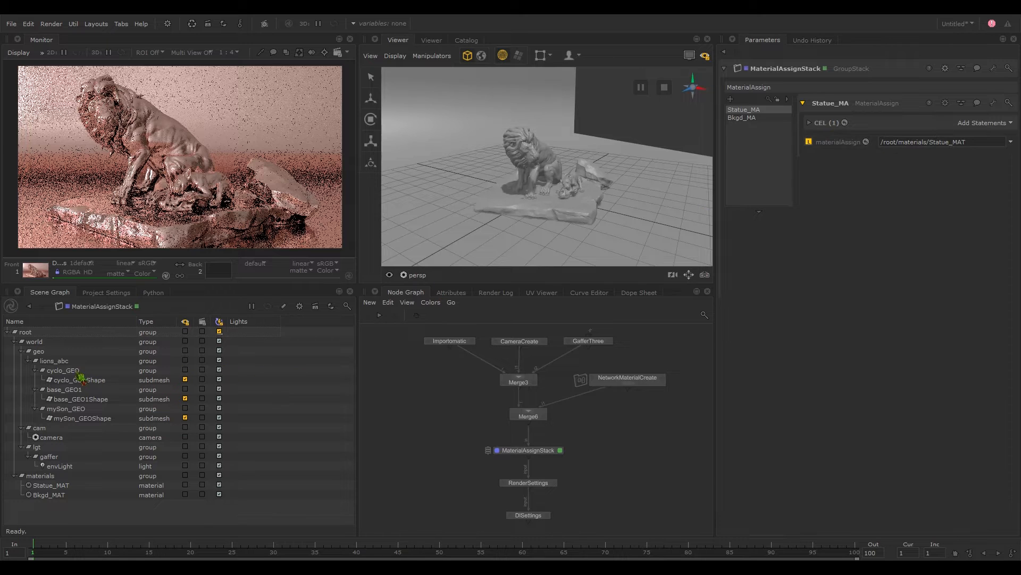
click(89, 399)
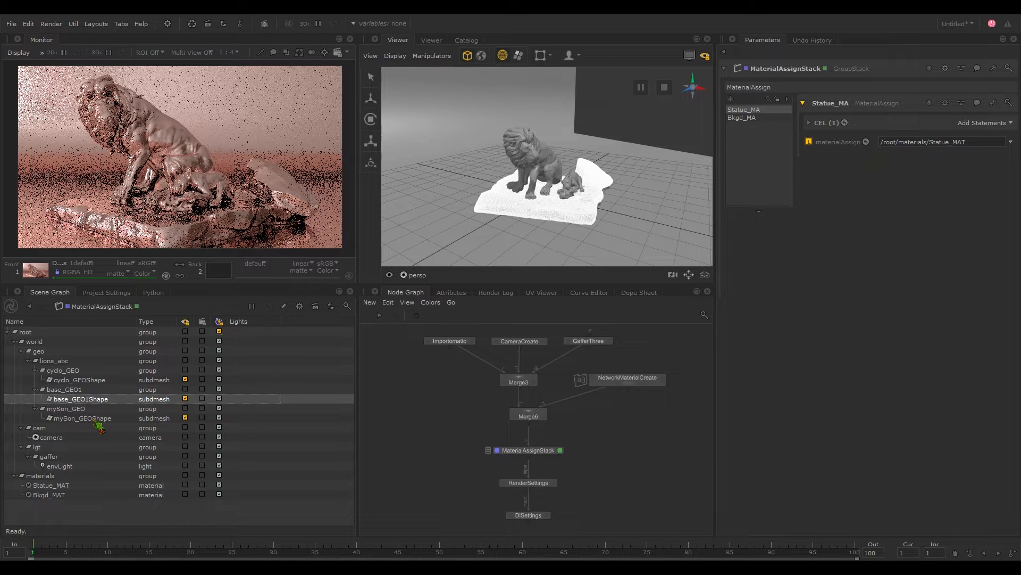
ctrl+click(96, 419)
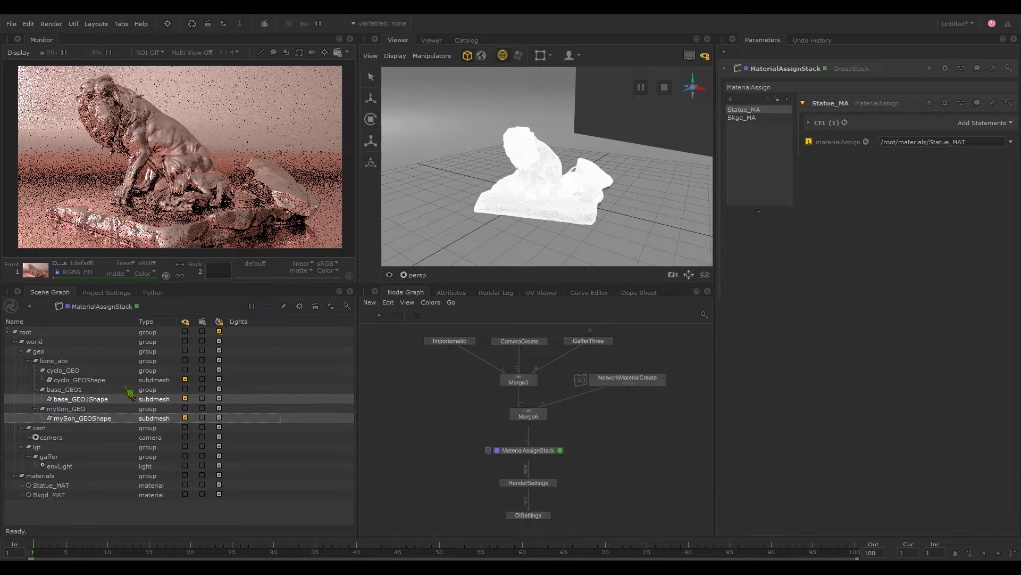
drag(102, 407, 976, 121)
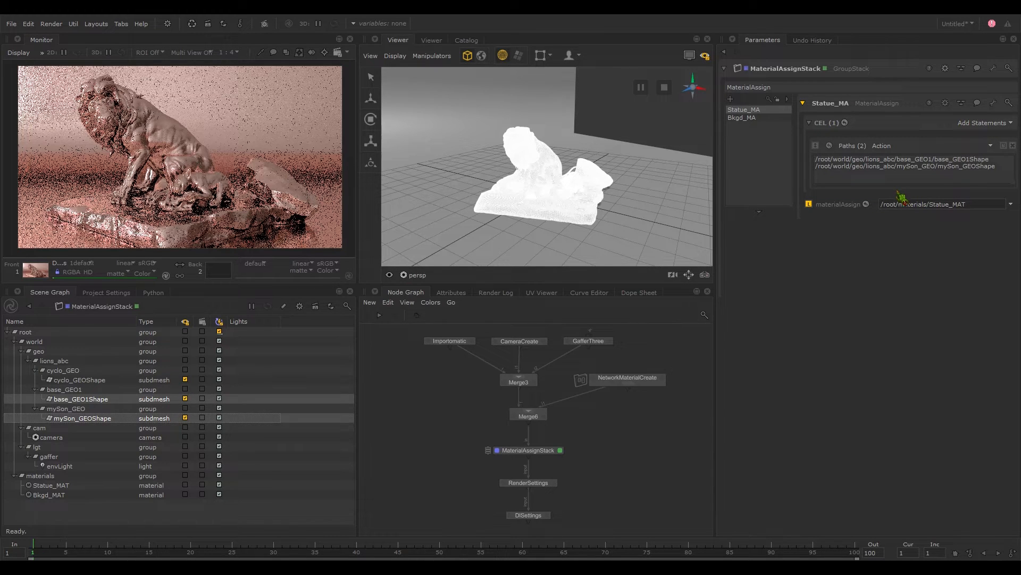
click(186, 399)
In Bkgd_MA, assign the Bkgd_MAT material to the cyclo_GEOShape mesh
click(742, 117)
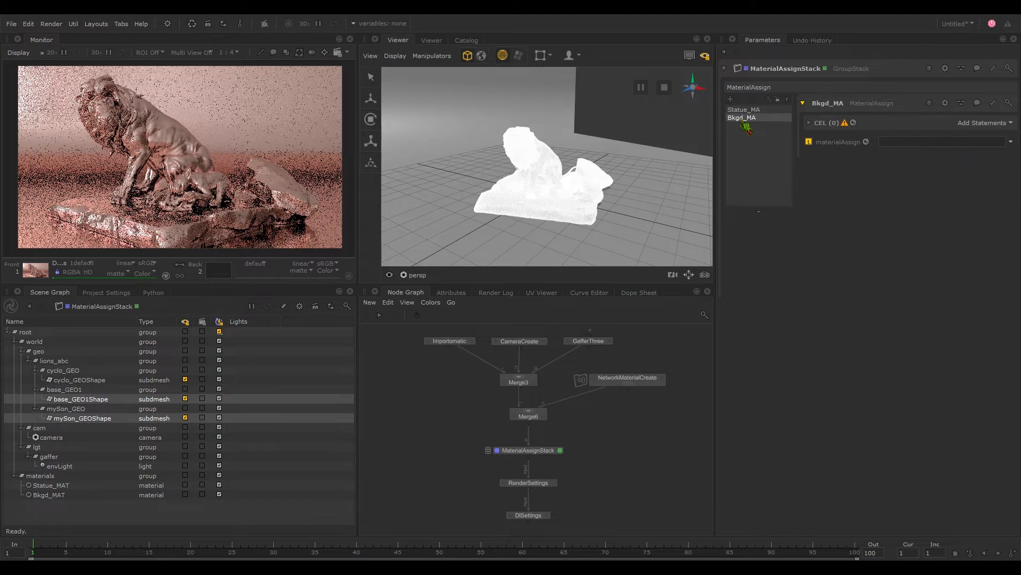
click(49, 495)
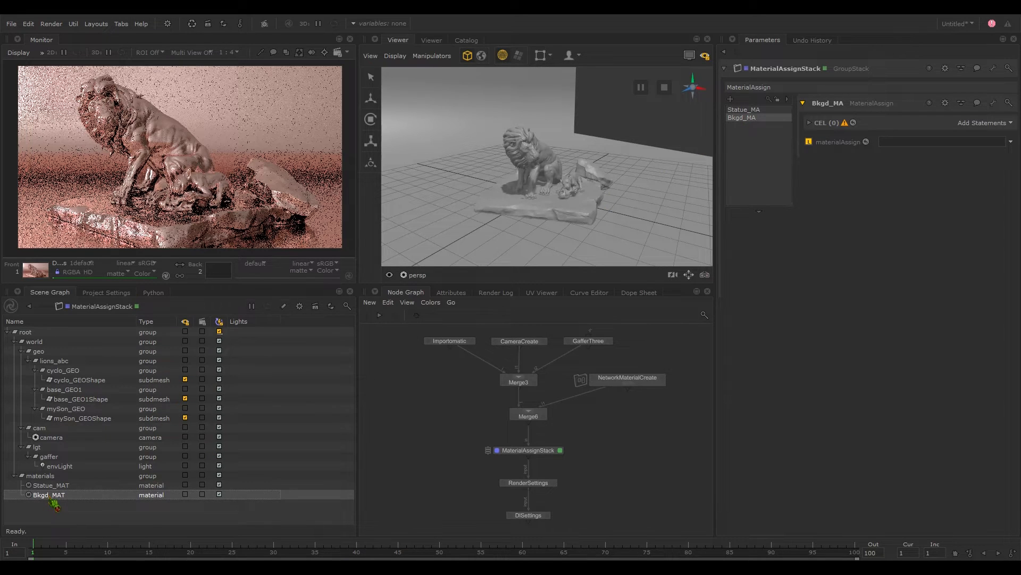
drag(53, 505, 928, 145)
drag(85, 381, 978, 130)
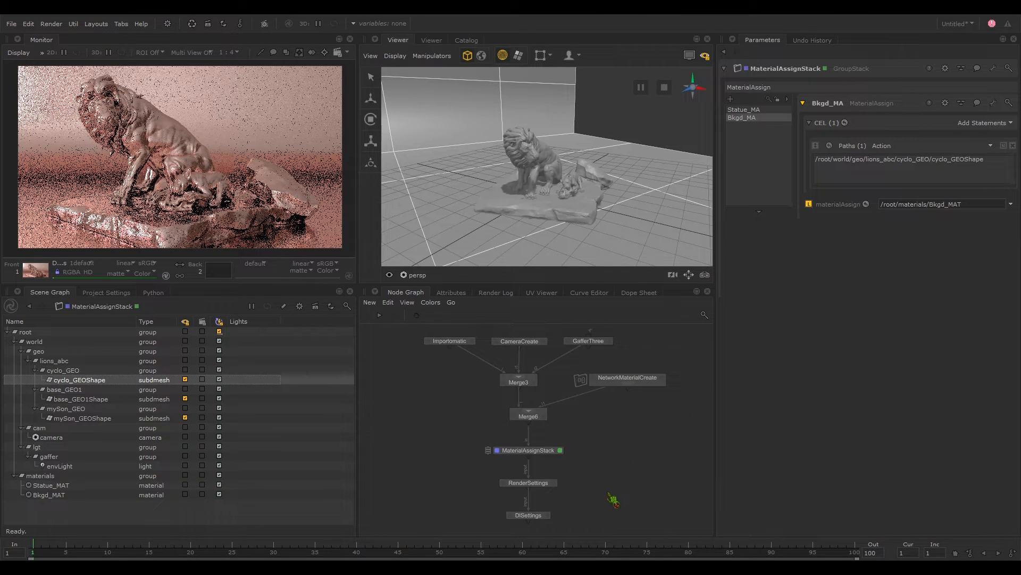
Start a live render from the DlSettings node
right_click(531, 519)
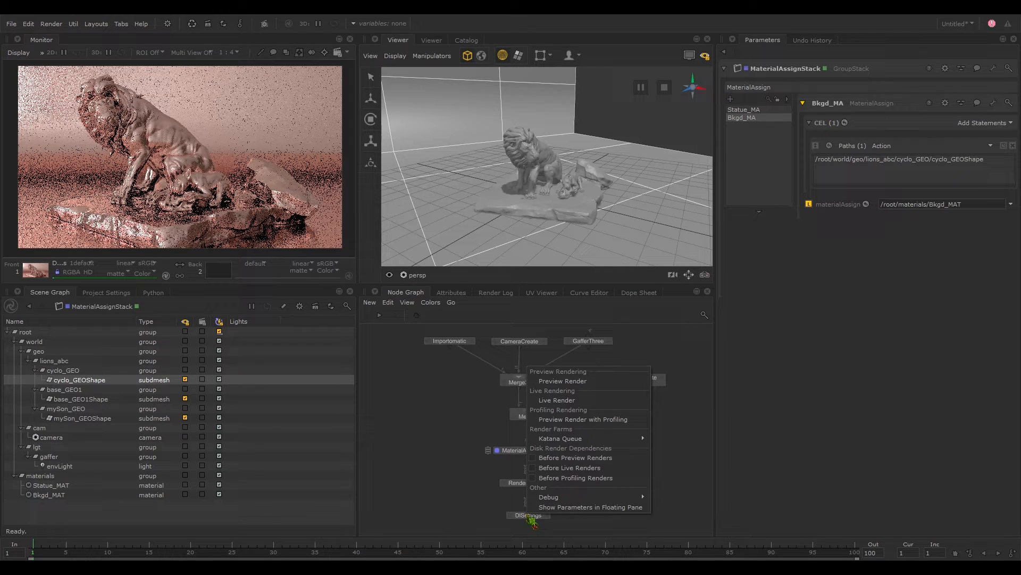
click(561, 402)
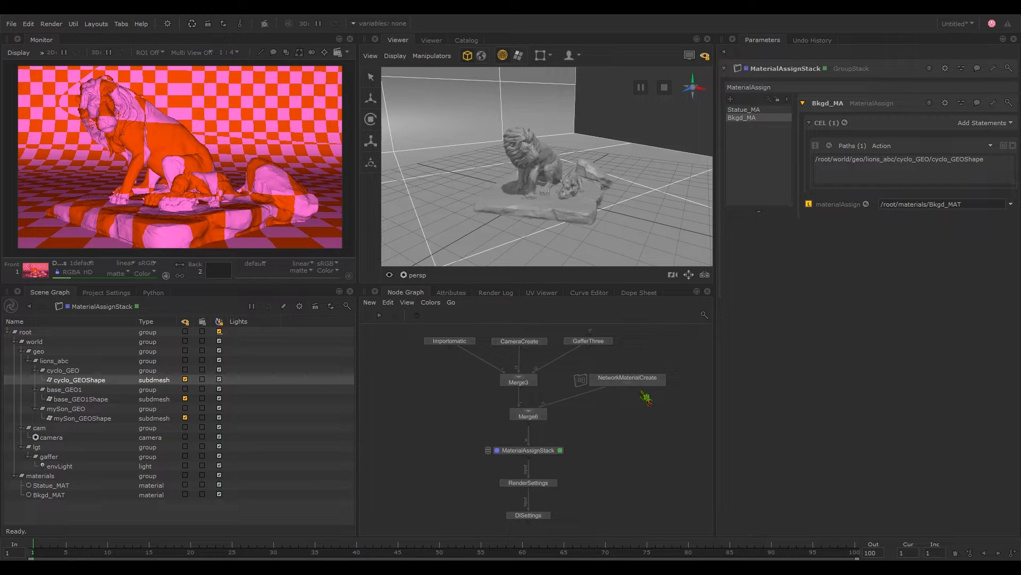
Enter the NetworkMaterialCreate node and maximize the node graph to show both materials' outputs
scroll(639, 399, up, 5)
middle_drag(641, 414, 591, 438)
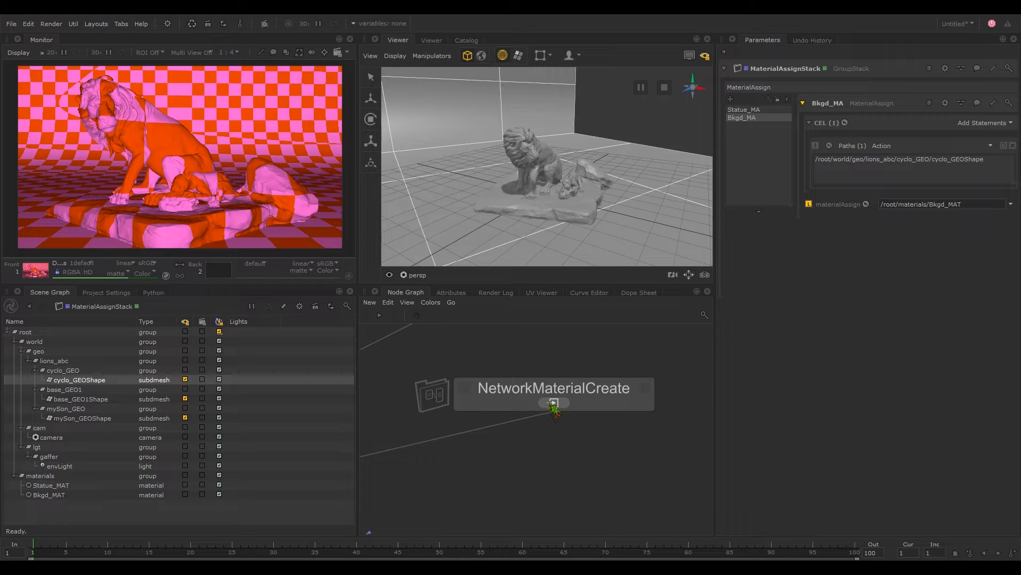
click(553, 402)
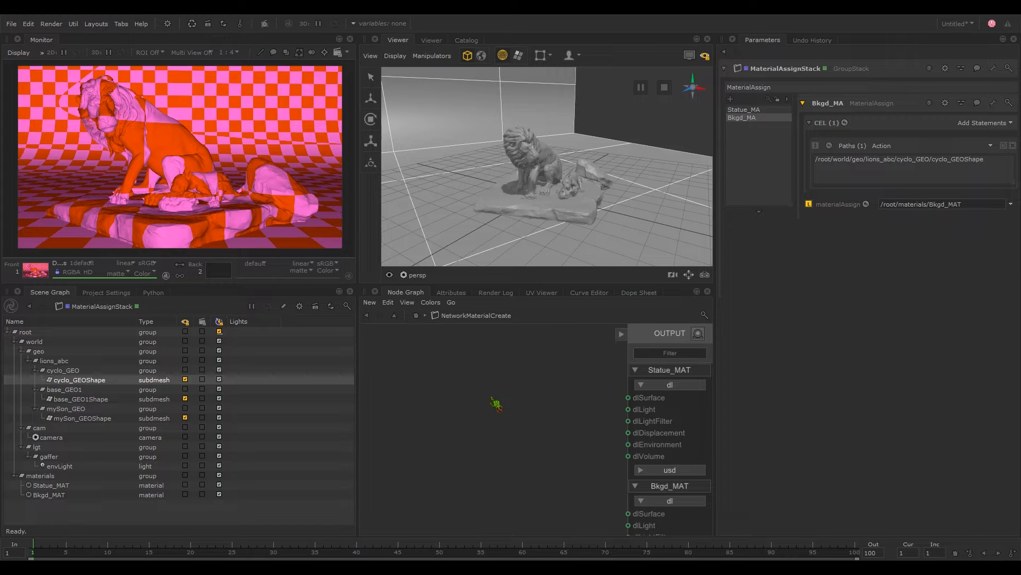
drag(683, 379, 511, 424)
key(space)
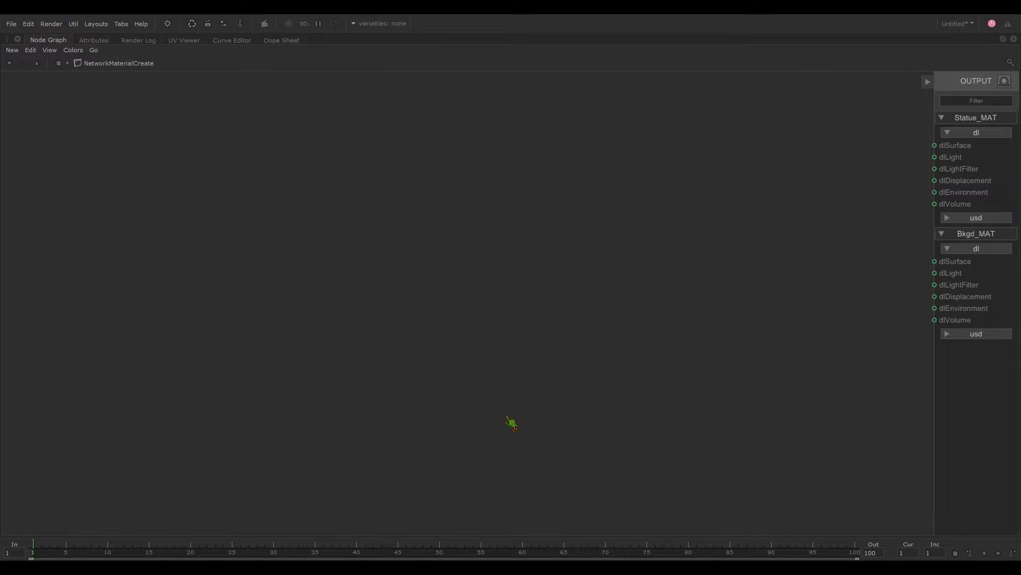
Add a dlPrincipled shader wired to Bkgd_MAT's dlSurface and place it low enough to leave room above
drag(512, 424, 695, 203)
drag(699, 206, 698, 206)
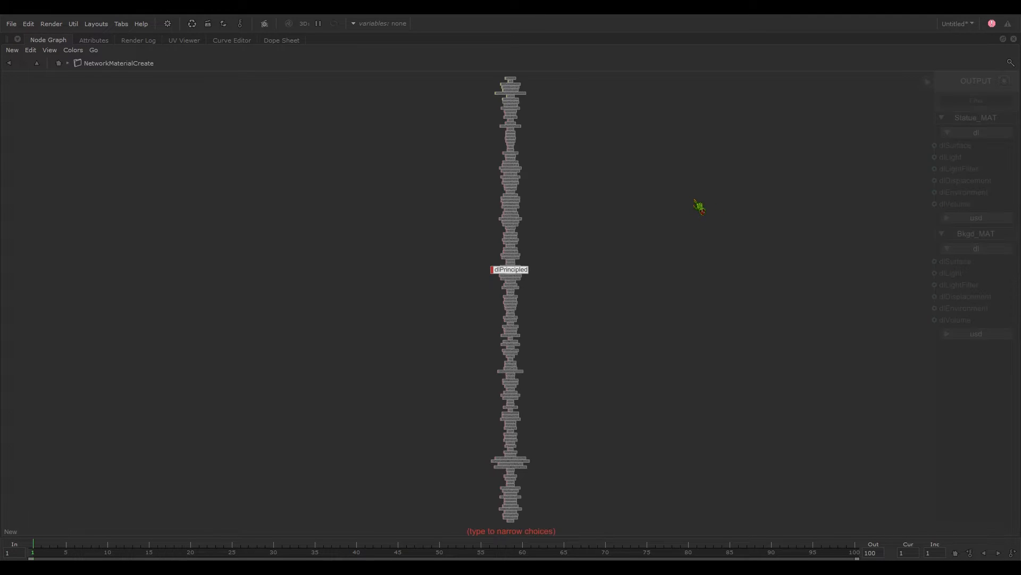
text(dlp)
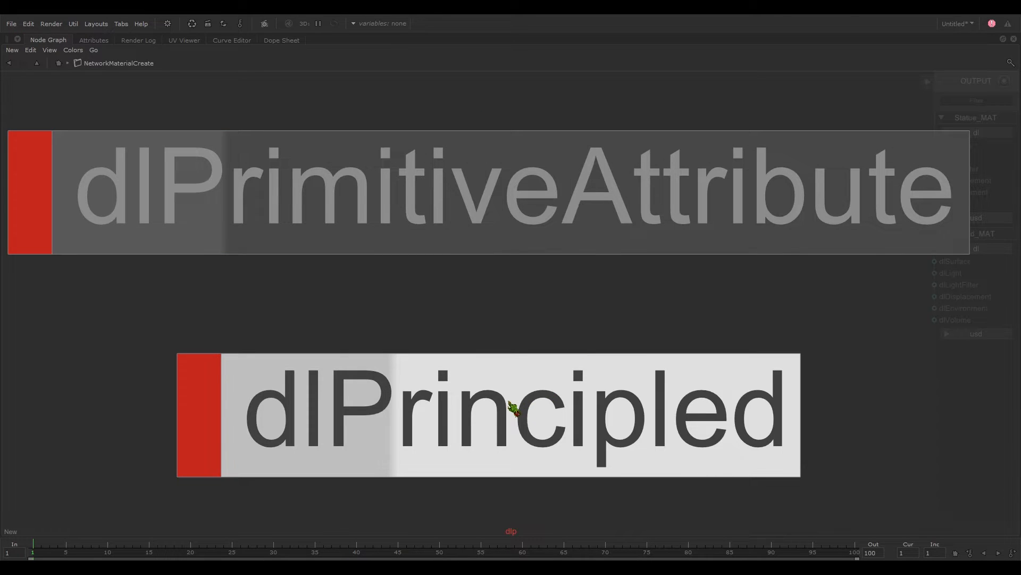
click(513, 409)
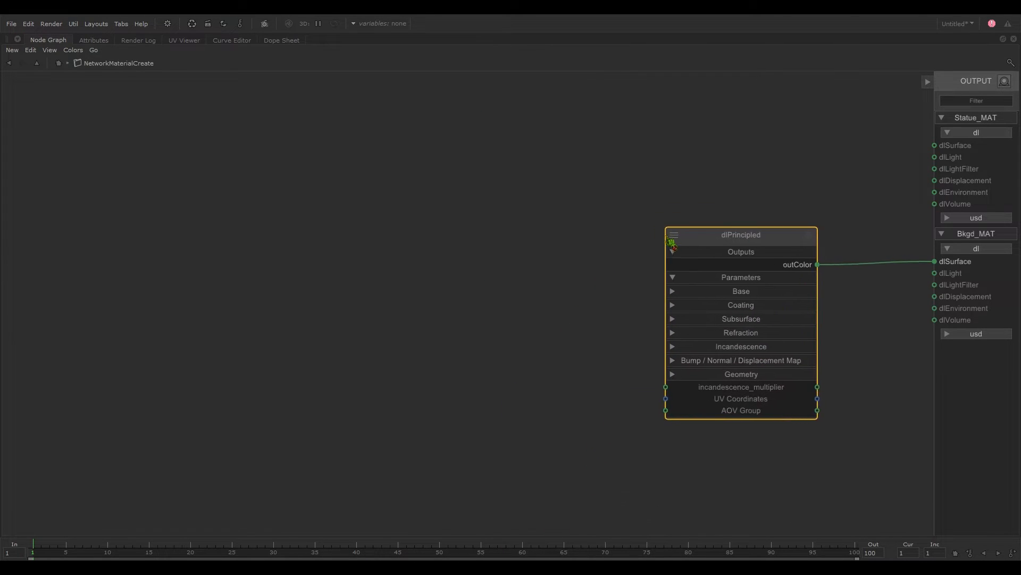
click(686, 268)
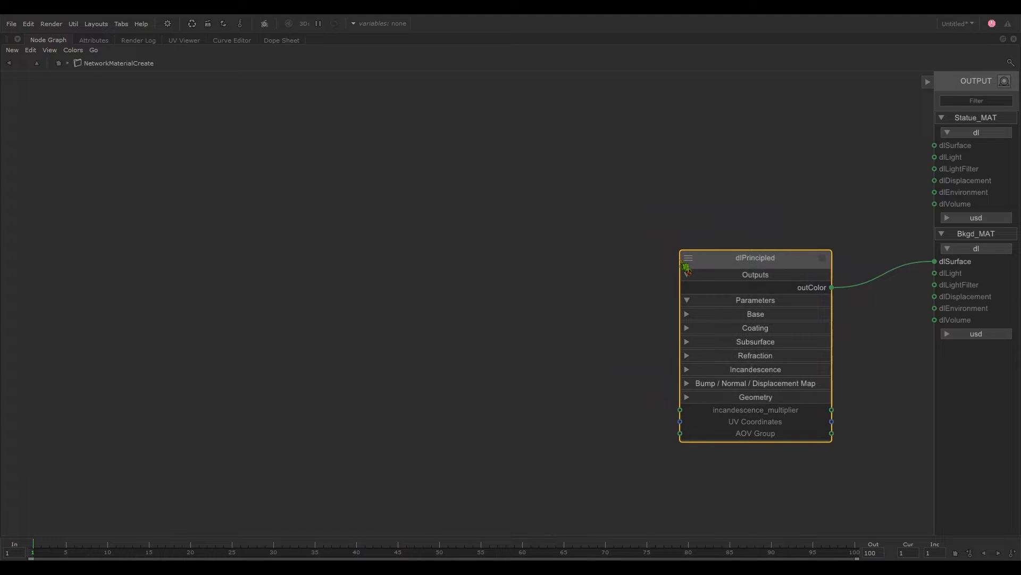
drag(745, 260, 746, 323)
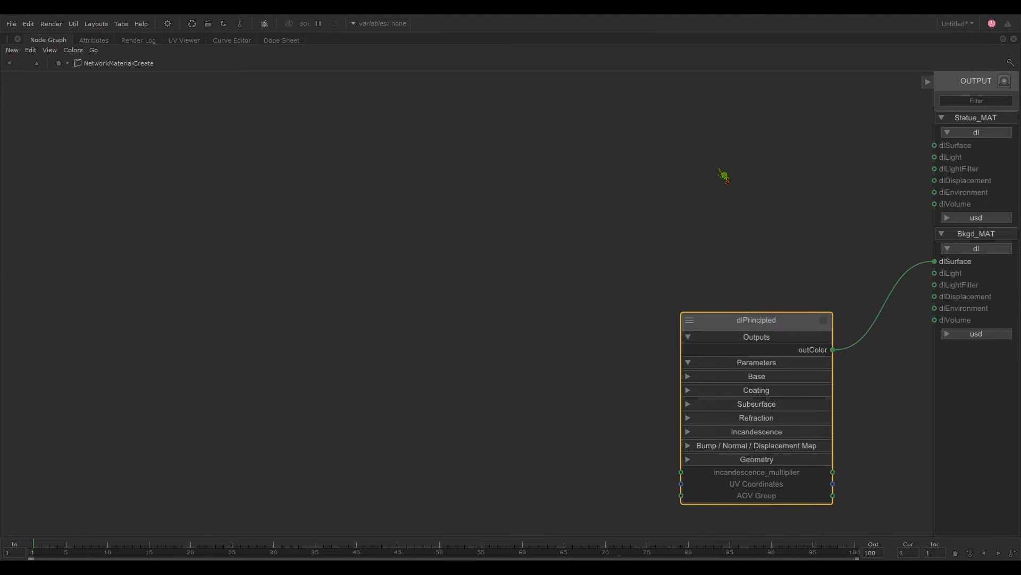
Add a second dlPrincipled shader above the first one
click(711, 155)
key(Tab)
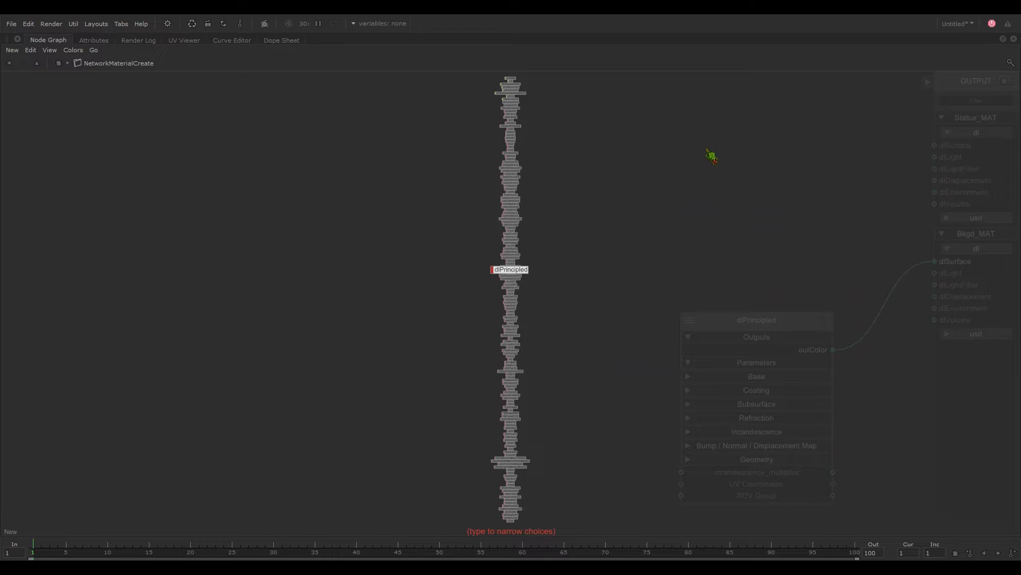
text(dl)
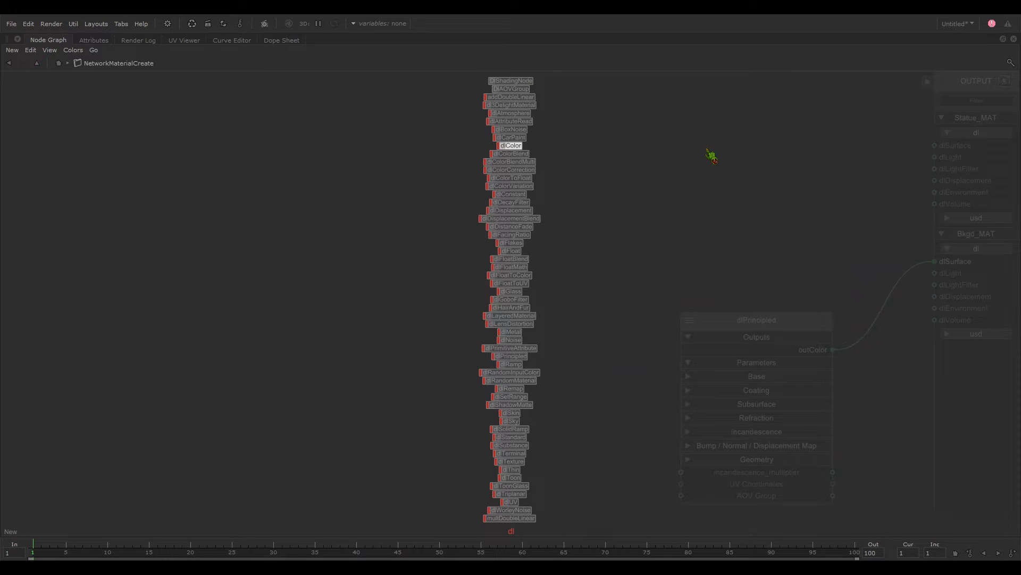
text(p)
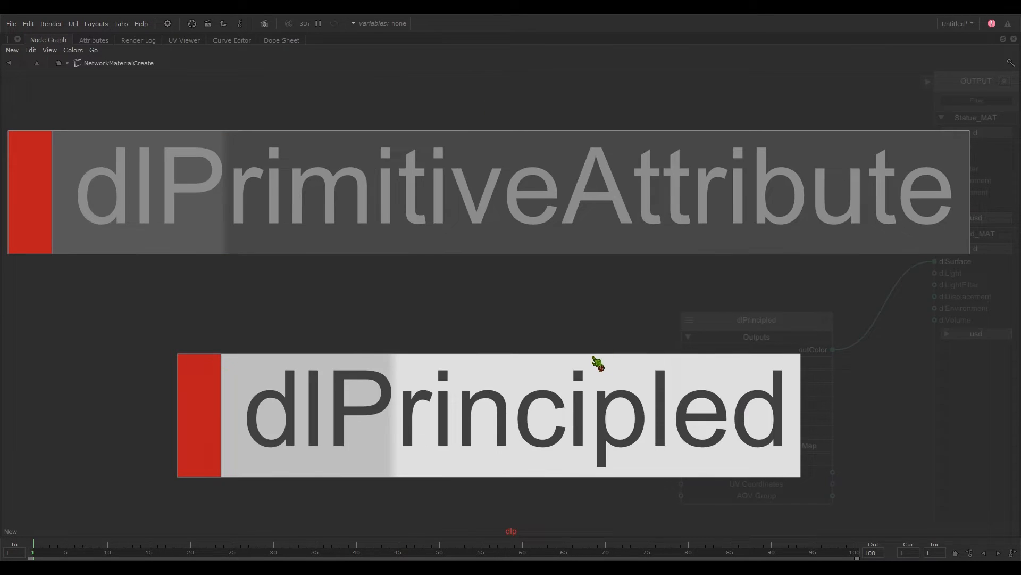
click(596, 361)
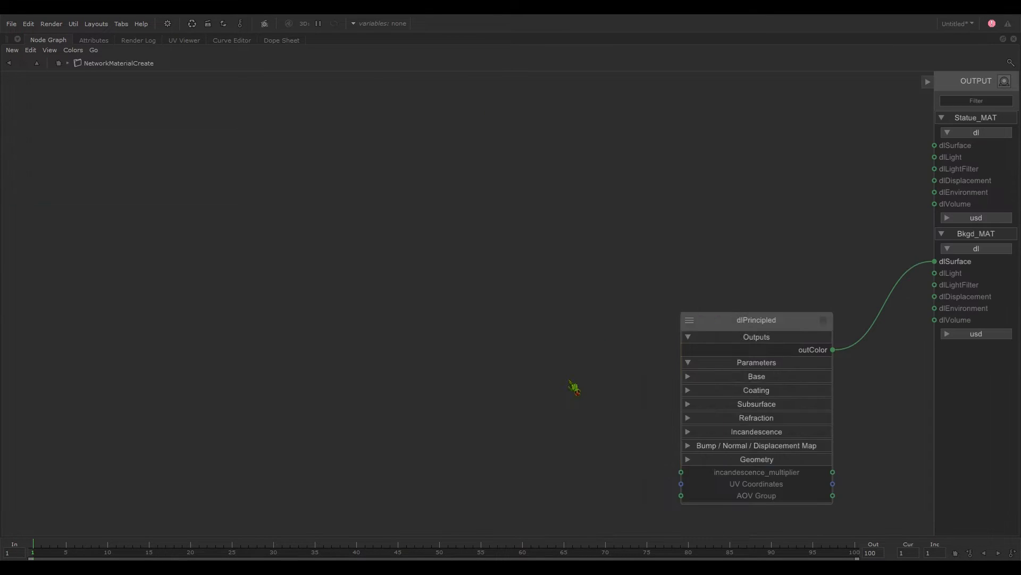
click(685, 103)
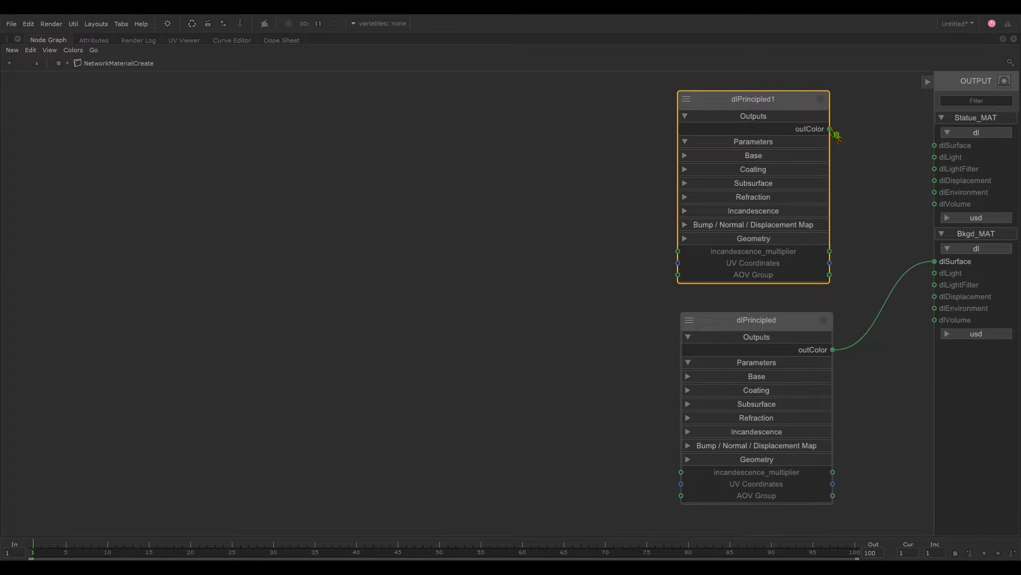
Connect the upper dlPrincipled shader's outColor to Statue_MAT's dlSurface input
drag(831, 130, 944, 154)
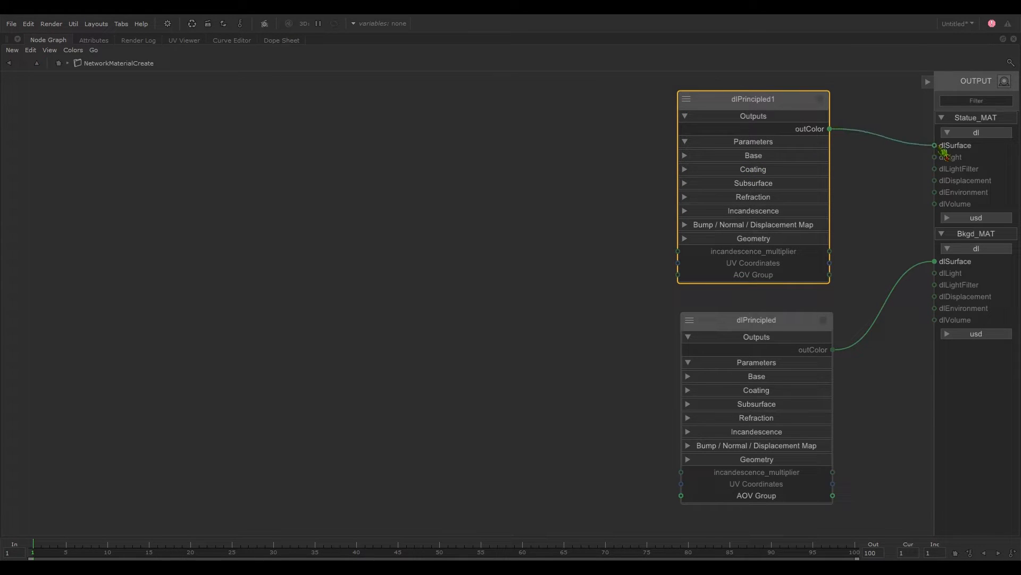
click(940, 148)
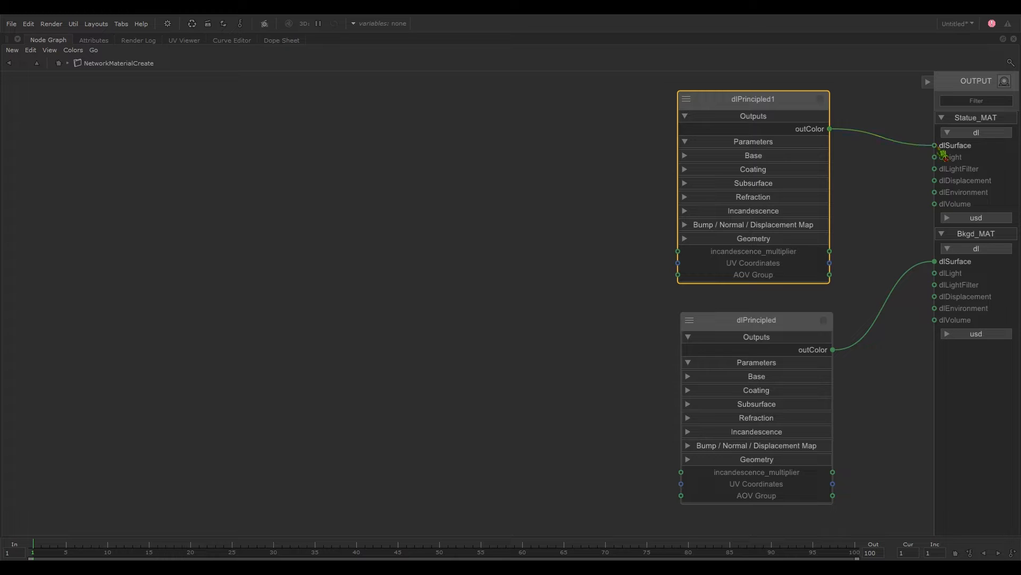
click(903, 143)
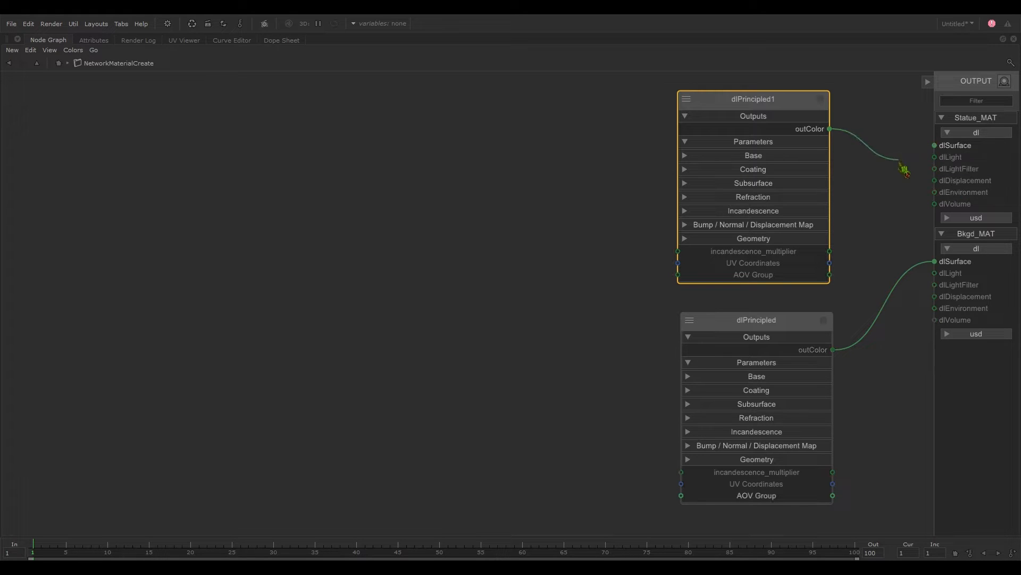
click(896, 200)
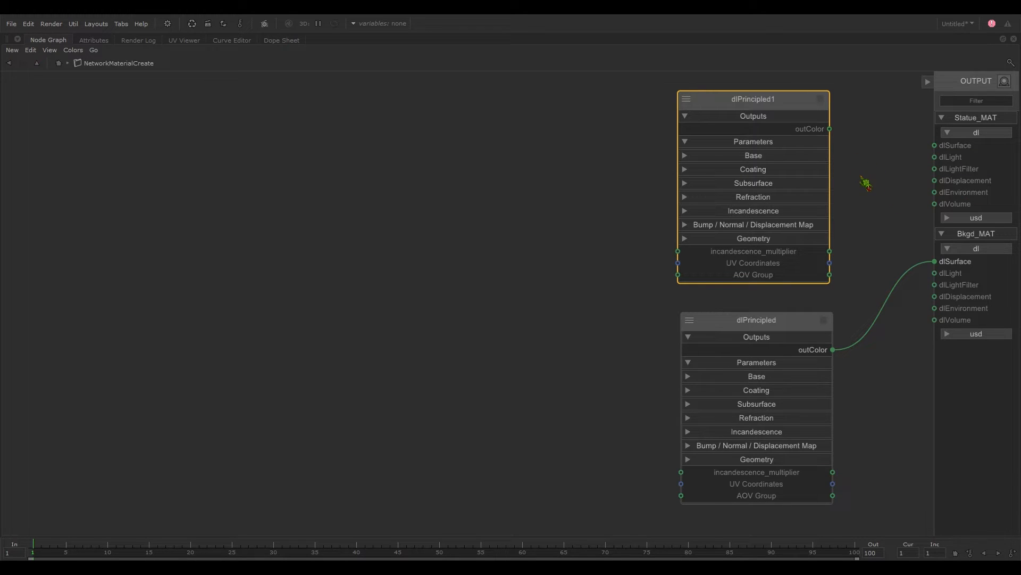
click(831, 130)
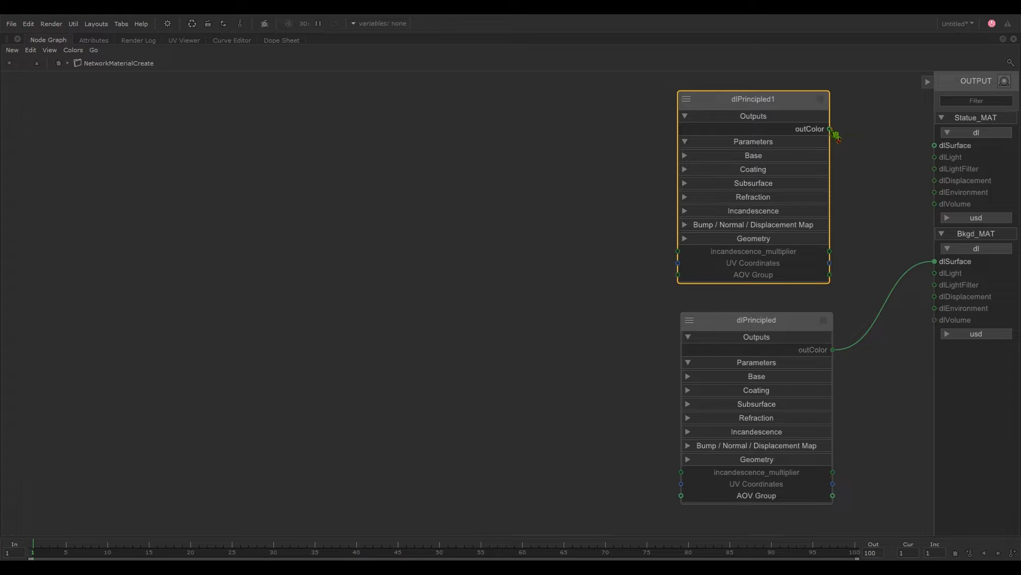
click(937, 148)
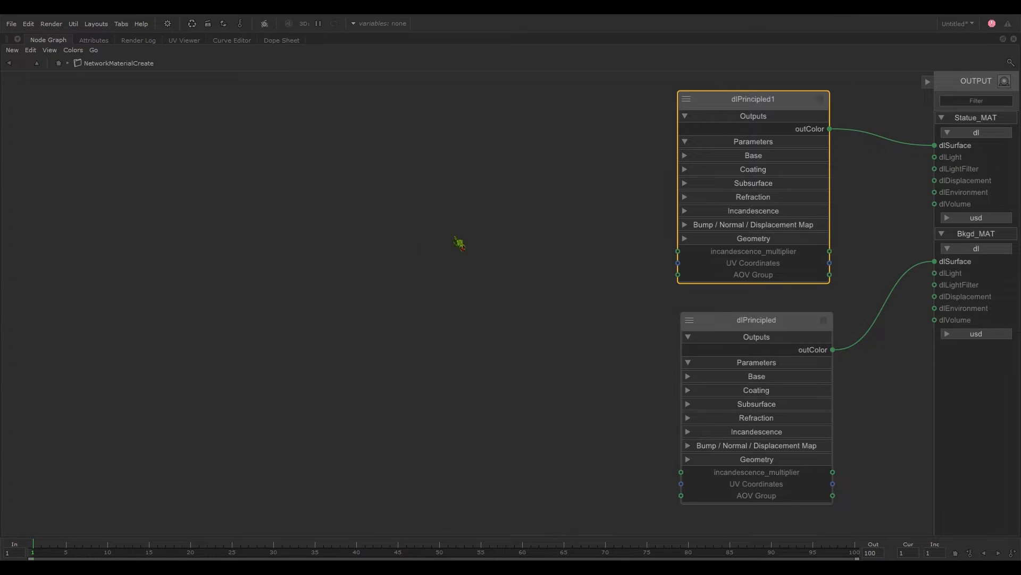
middle_drag(461, 193, 473, 187)
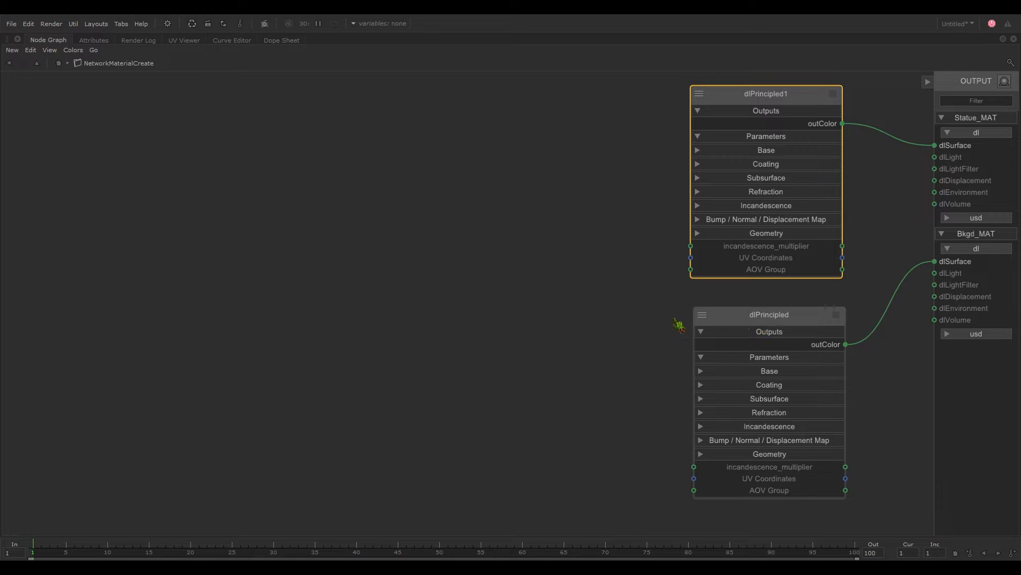
Restore the full workspace layout and show the parameters of the shader connected to Statue_MAT
key(space)
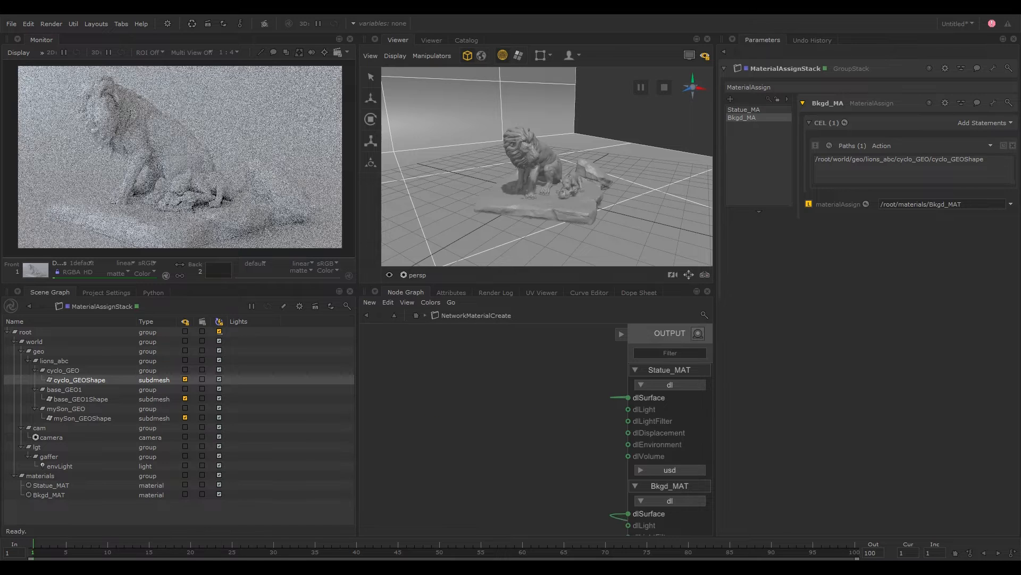
middle_drag(578, 422, 347, 425)
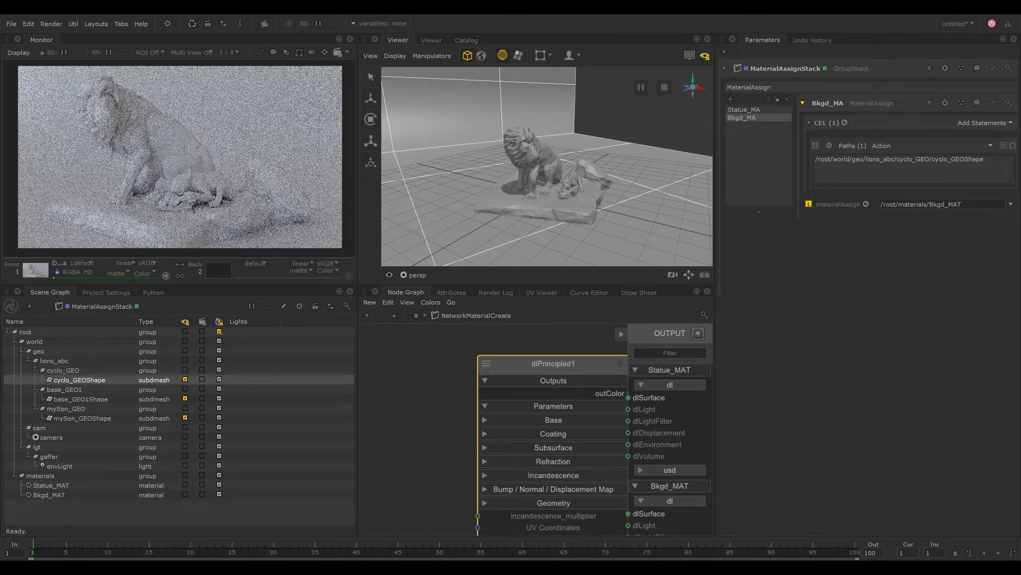
middle_drag(518, 410, 463, 411)
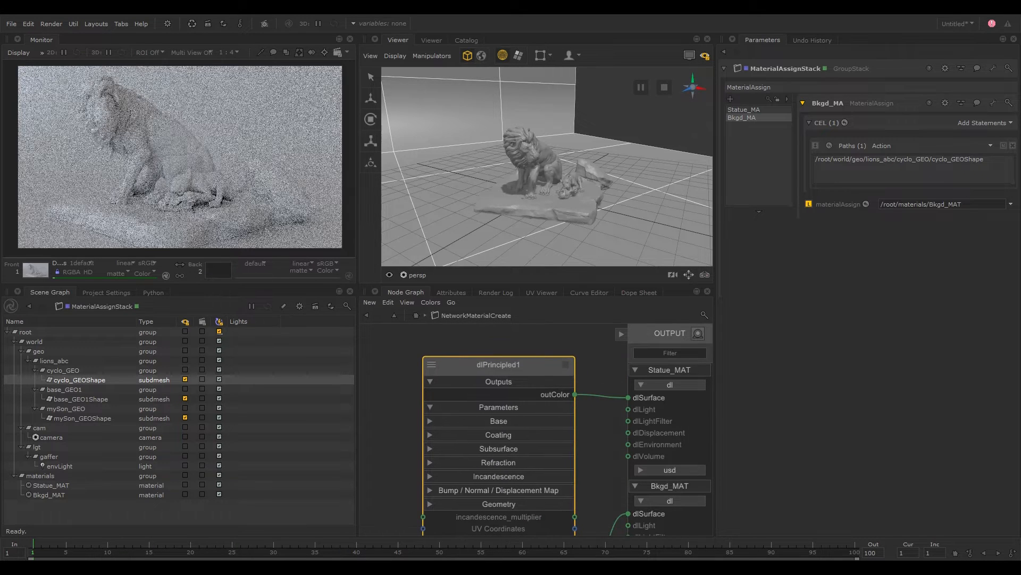
double_click(516, 371)
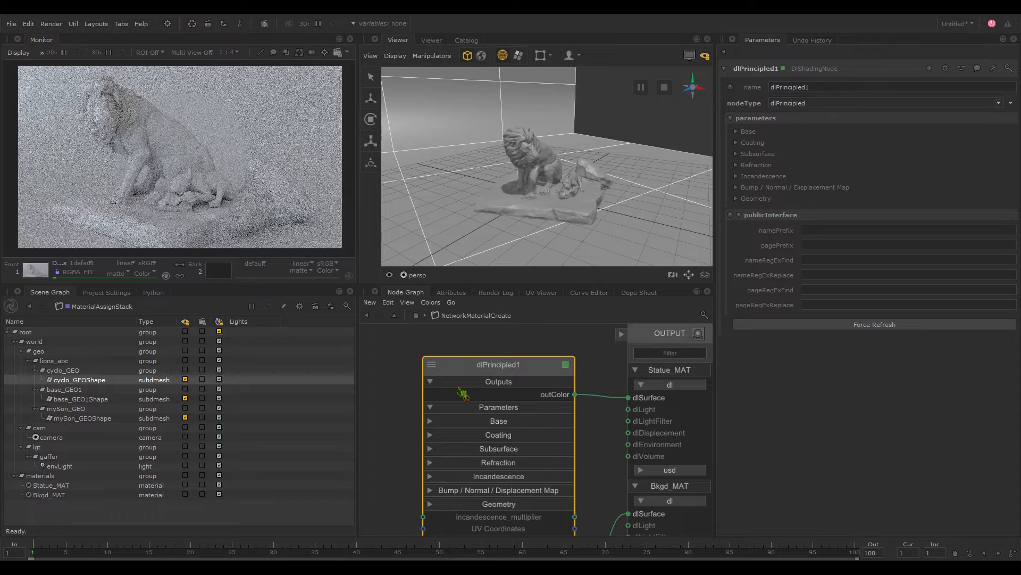
middle_drag(405, 418, 437, 411)
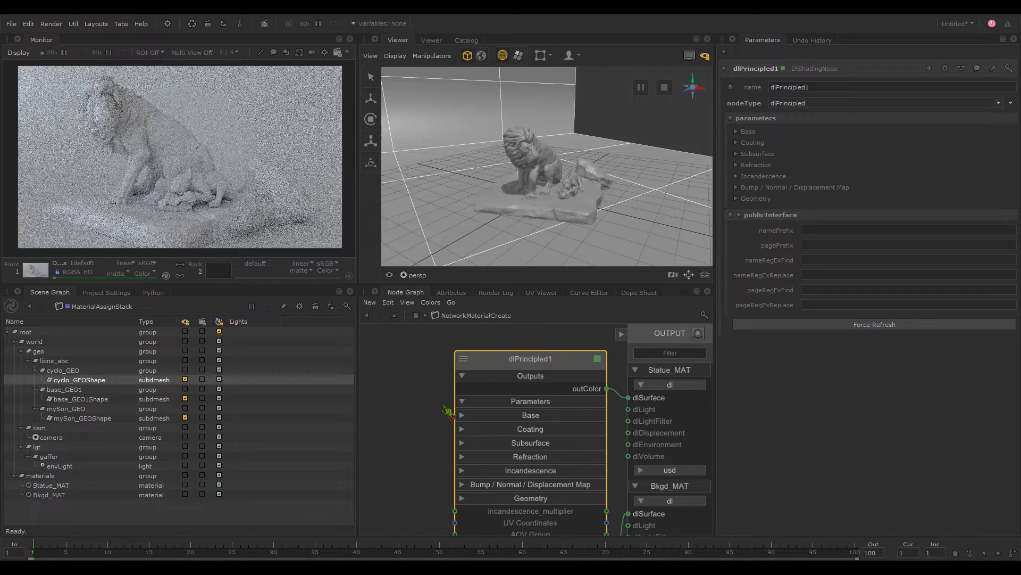
Maximize the node graph and rename the upper dlPrincipled shader as Statue
key(space)
middle_drag(471, 151, 1020, 152)
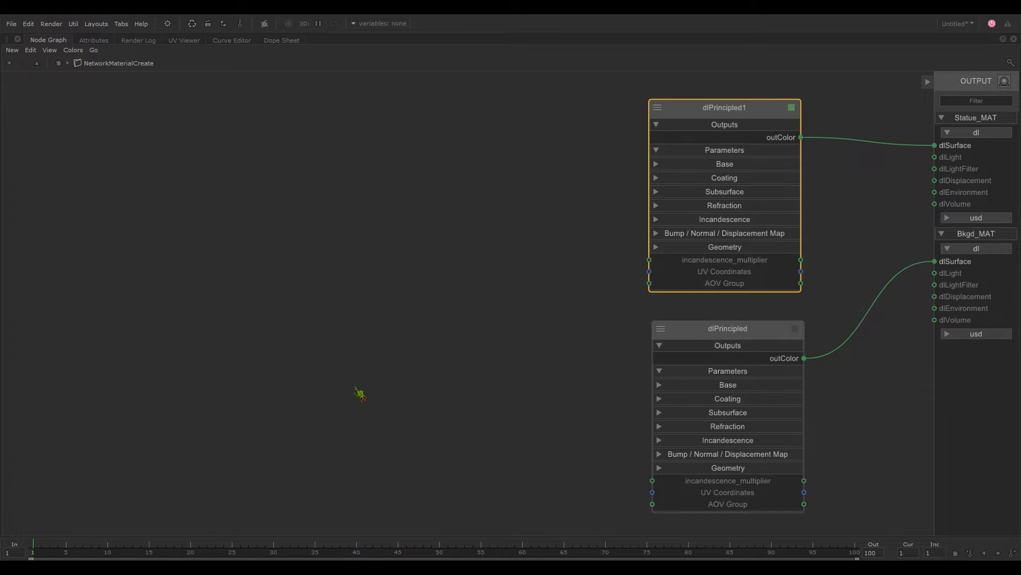
click(761, 118)
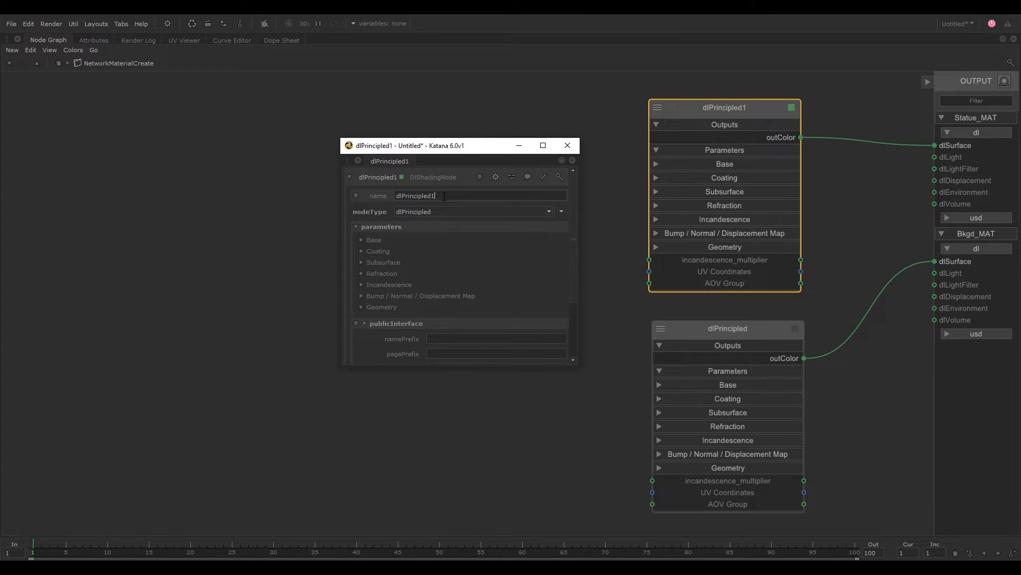
double_click(444, 196)
text(Statue)
key(Return)
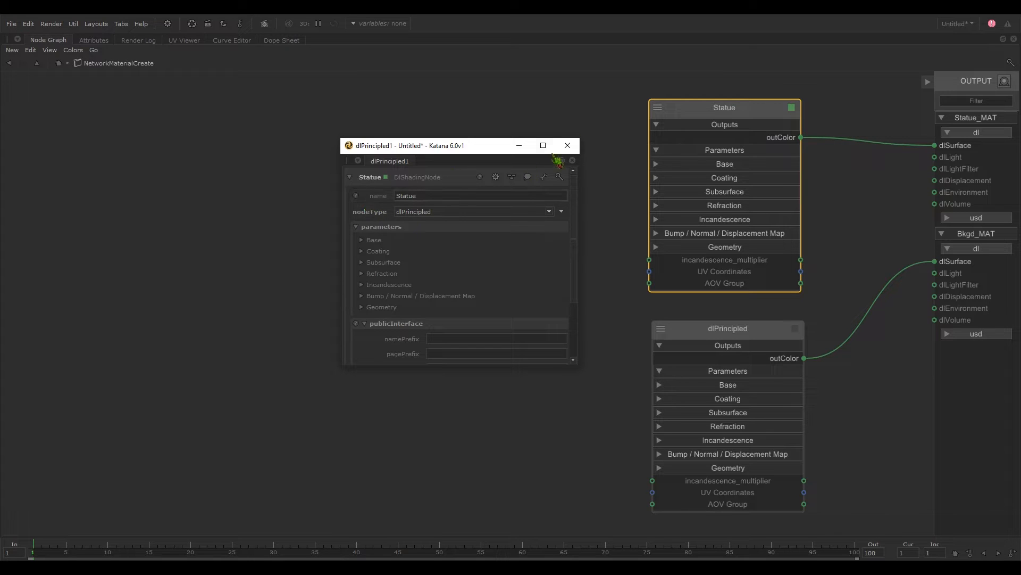
click(568, 147)
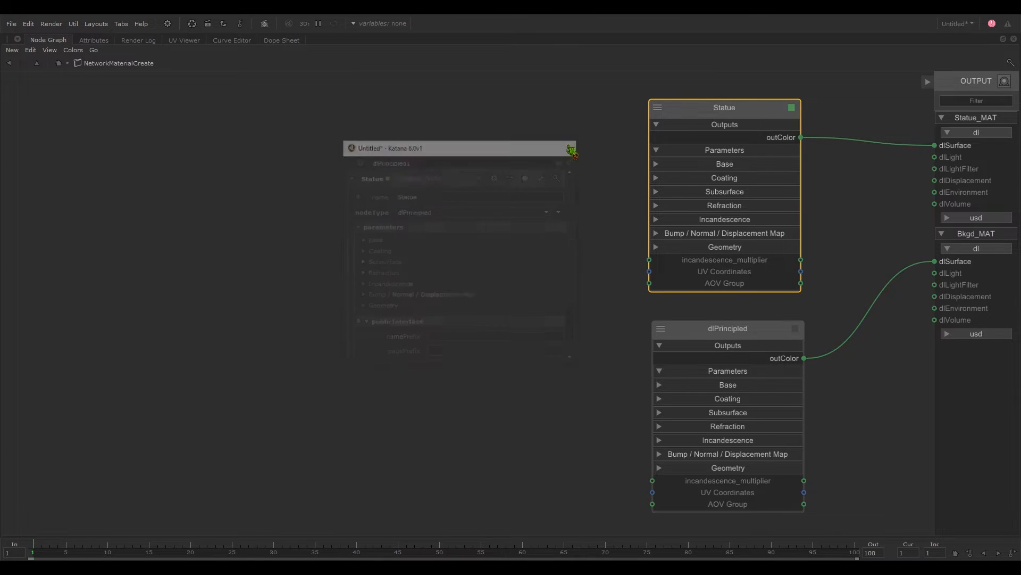
Rename the lower dlPrincipled shader as Background and align its node directly beneath the Statue node
right_click(727, 327)
click(758, 332)
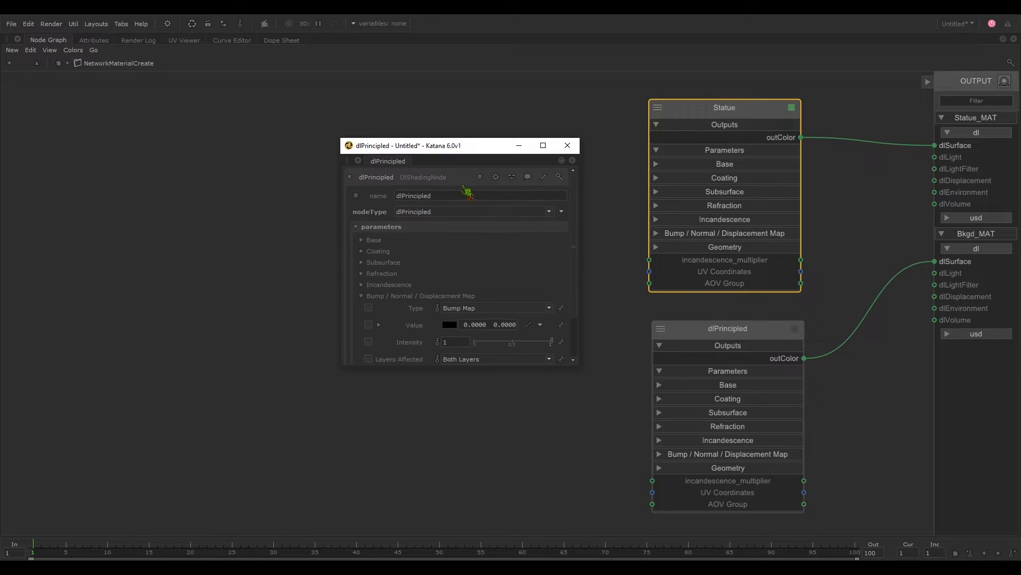
double_click(467, 195)
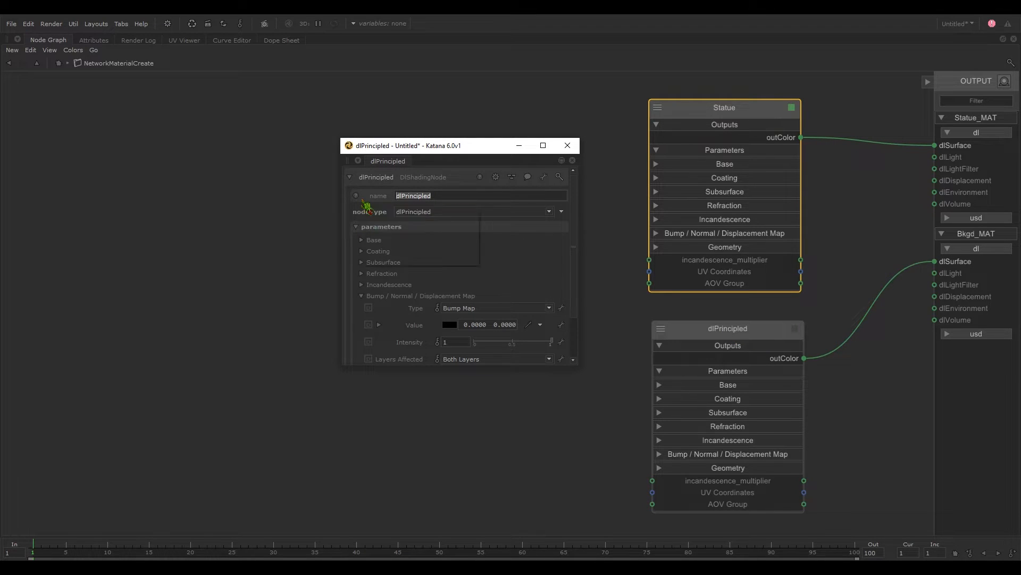
text(Background)
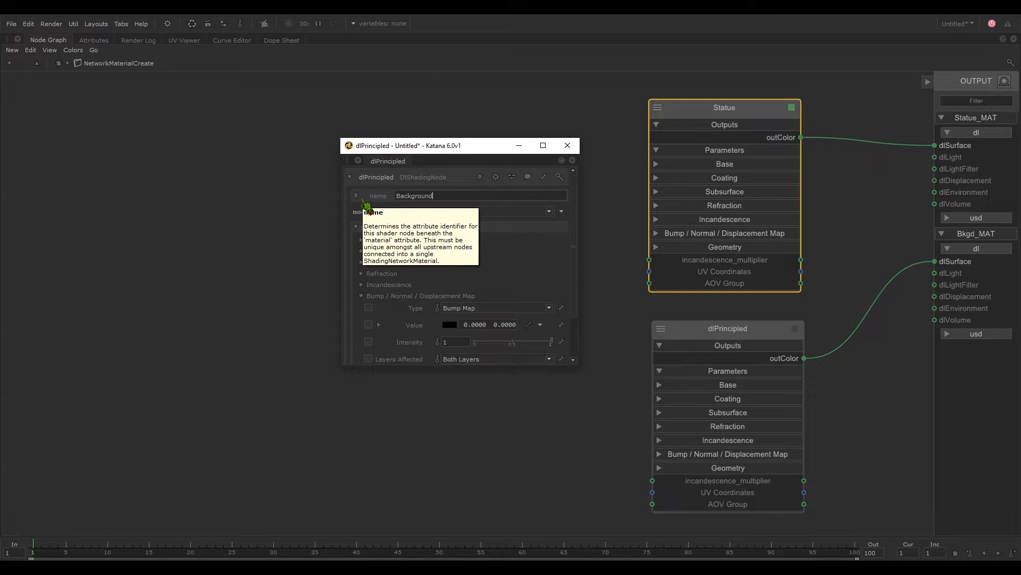
key(Return)
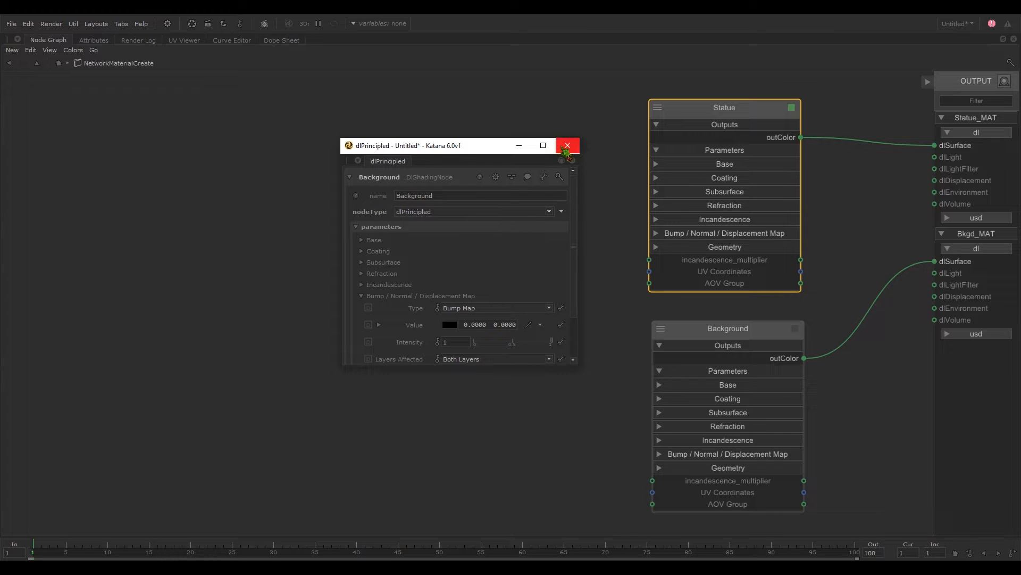
click(568, 145)
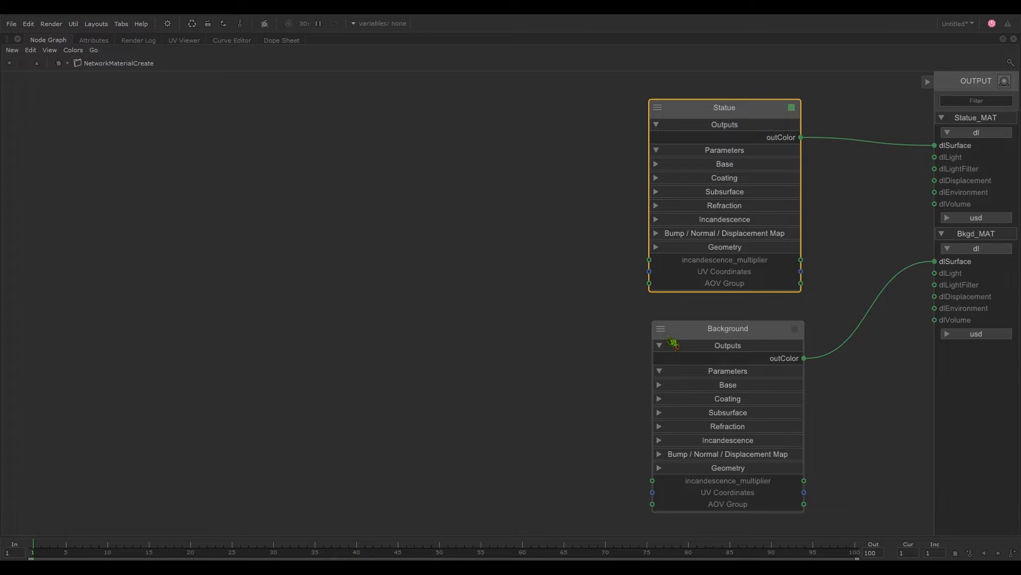
click(716, 335)
drag(716, 335, 713, 328)
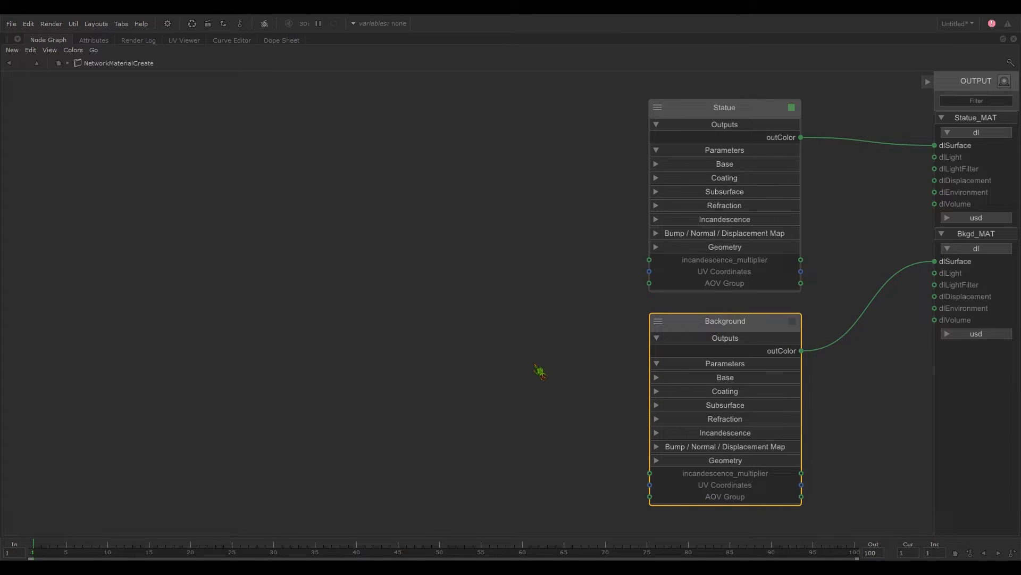
Add a dlColor node beside the Background shader, on its input side
click(500, 376)
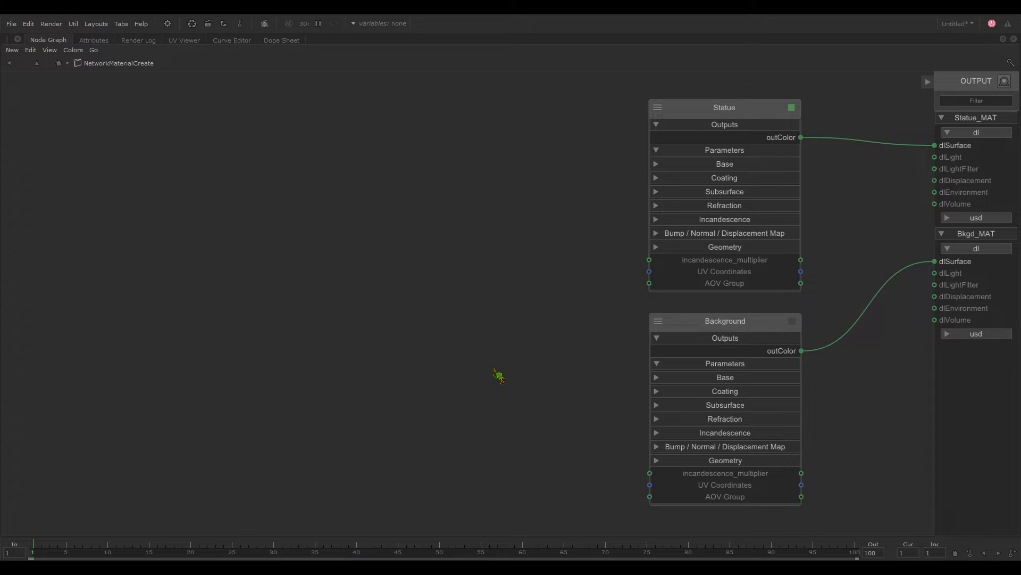
key(Tab)
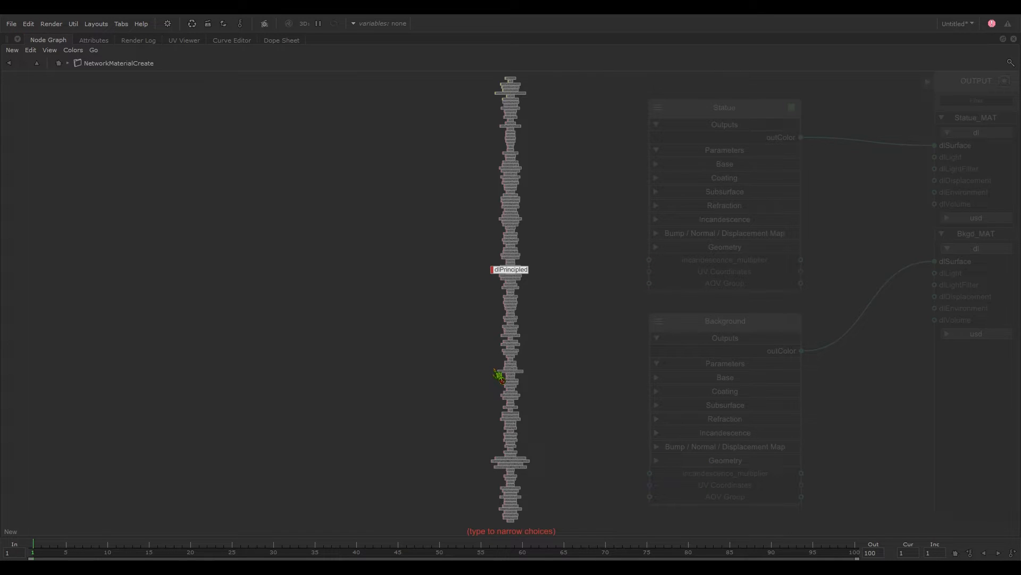
text(dlc)
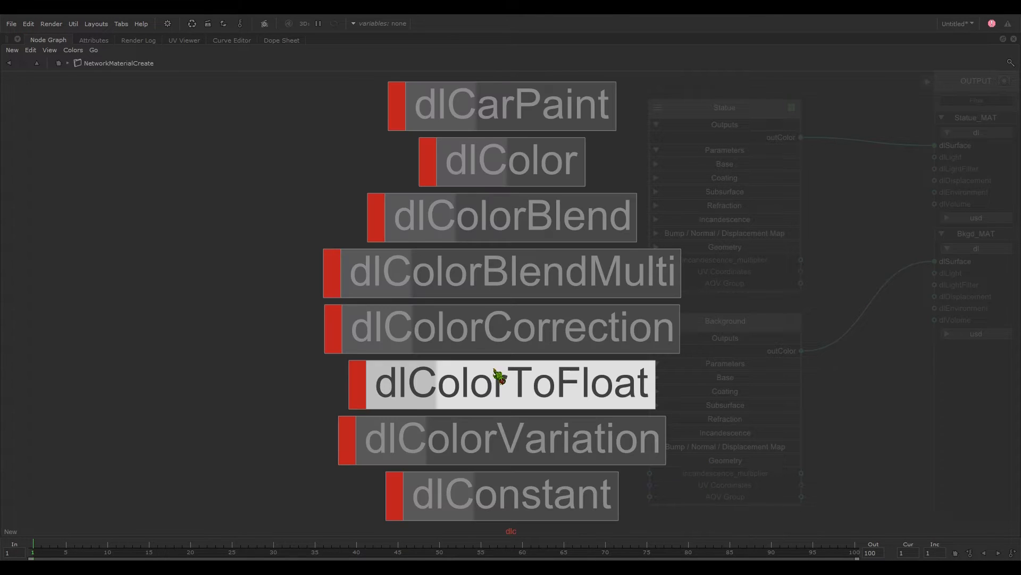
click(520, 173)
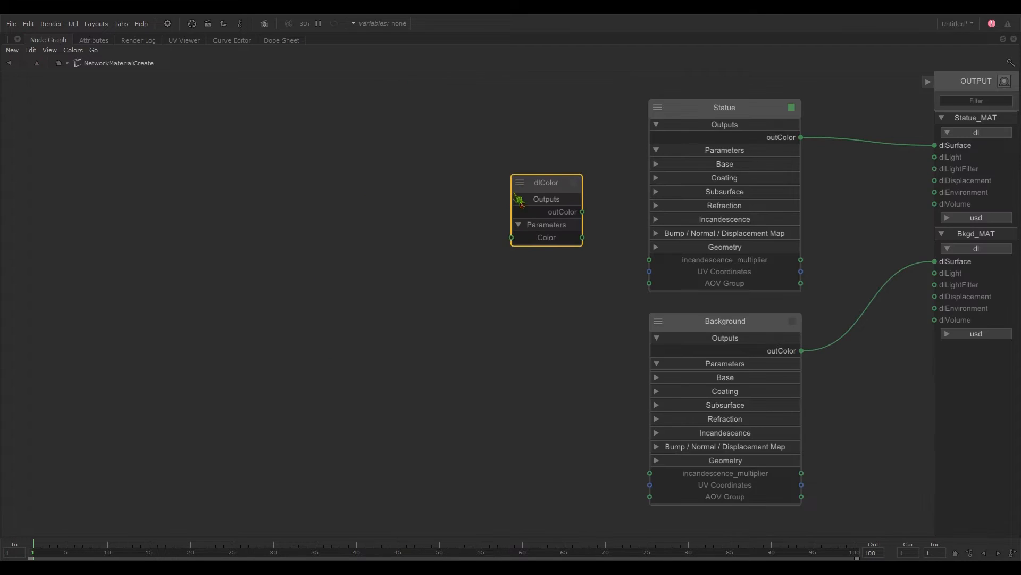
click(492, 338)
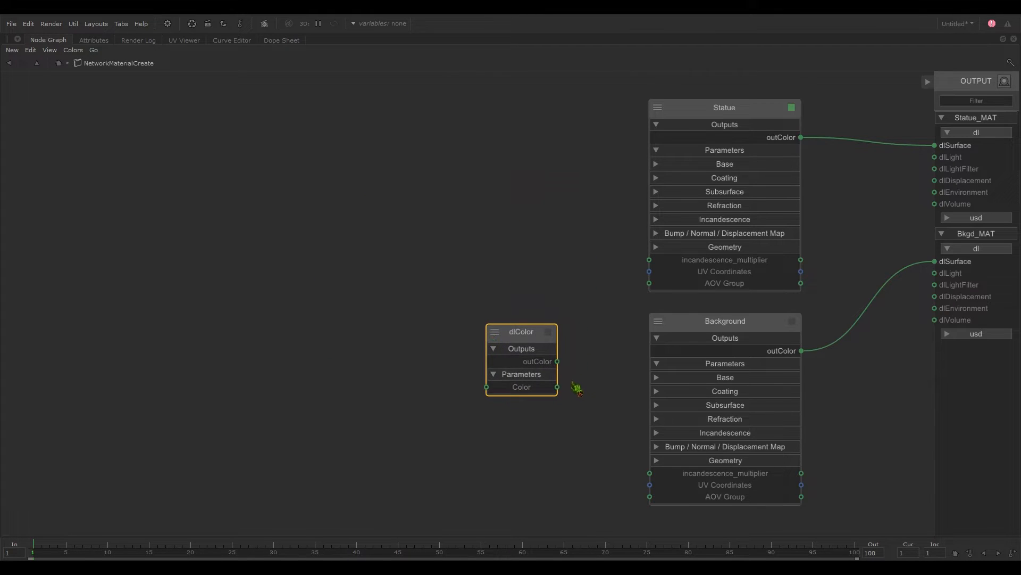
Connect the dlColor node's outColor to the Background shader's Base Color and move the dlColor node closer to it
click(659, 379)
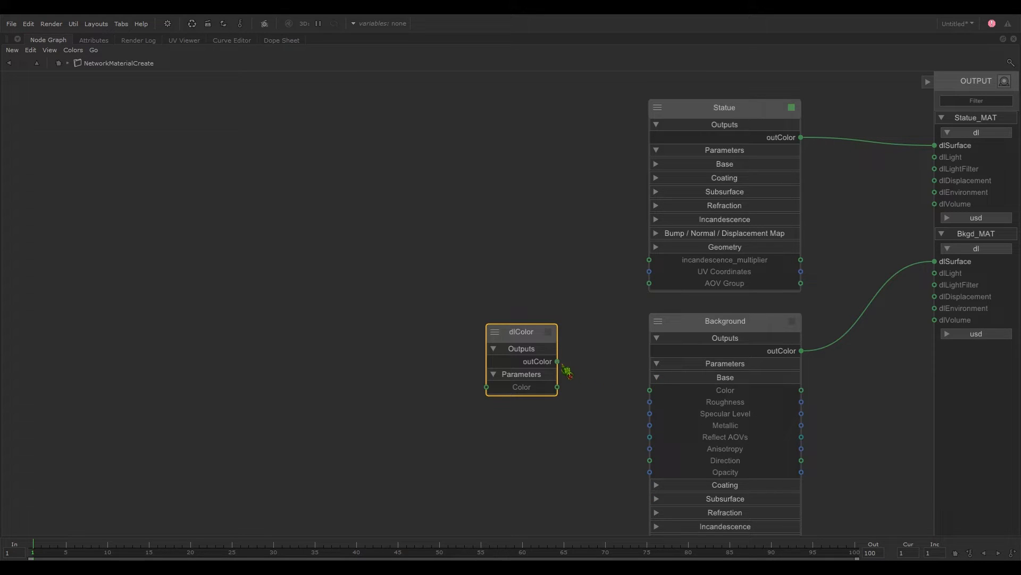
drag(558, 363, 651, 393)
drag(521, 339, 548, 375)
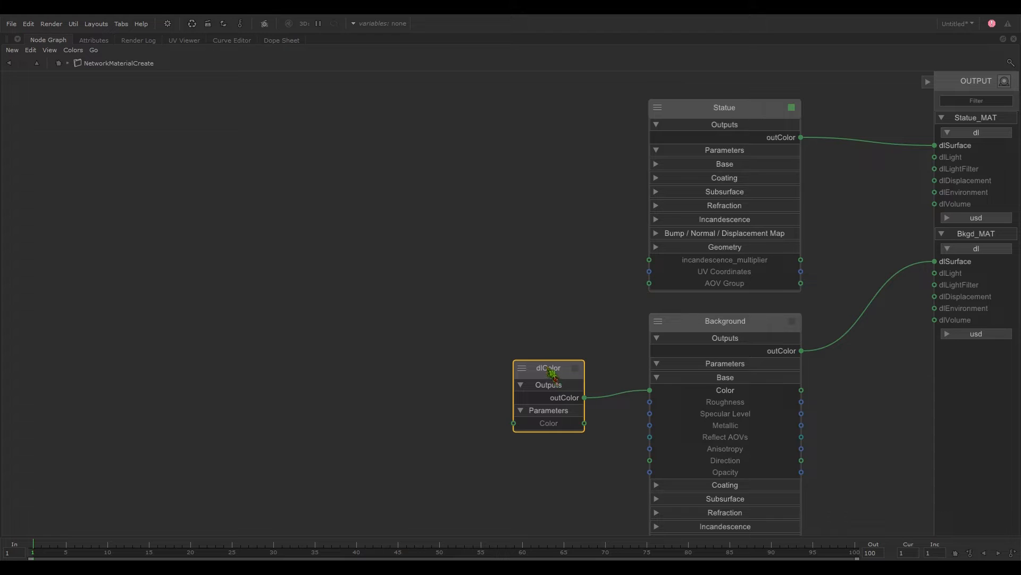
Set the dlColor node's color to a neutral grey of 0.2480, 0.2480, 0.2480
click(588, 374)
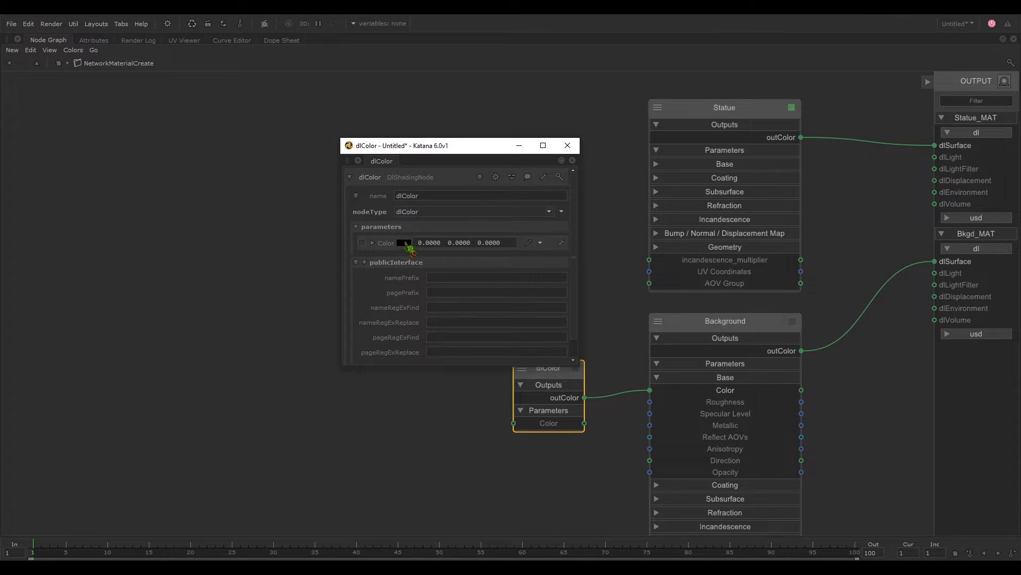
click(404, 243)
drag(351, 266, 319, 271)
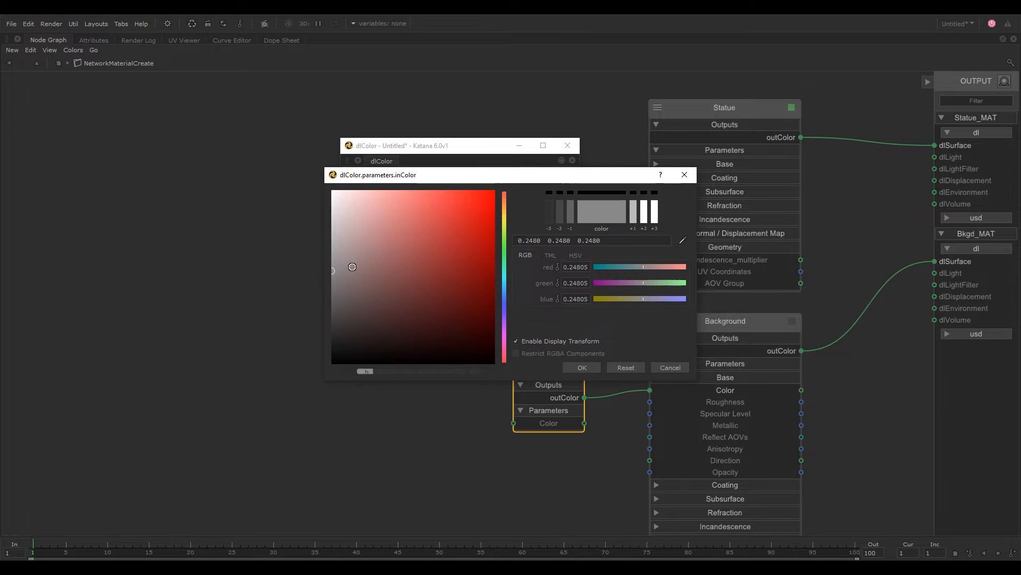
click(582, 367)
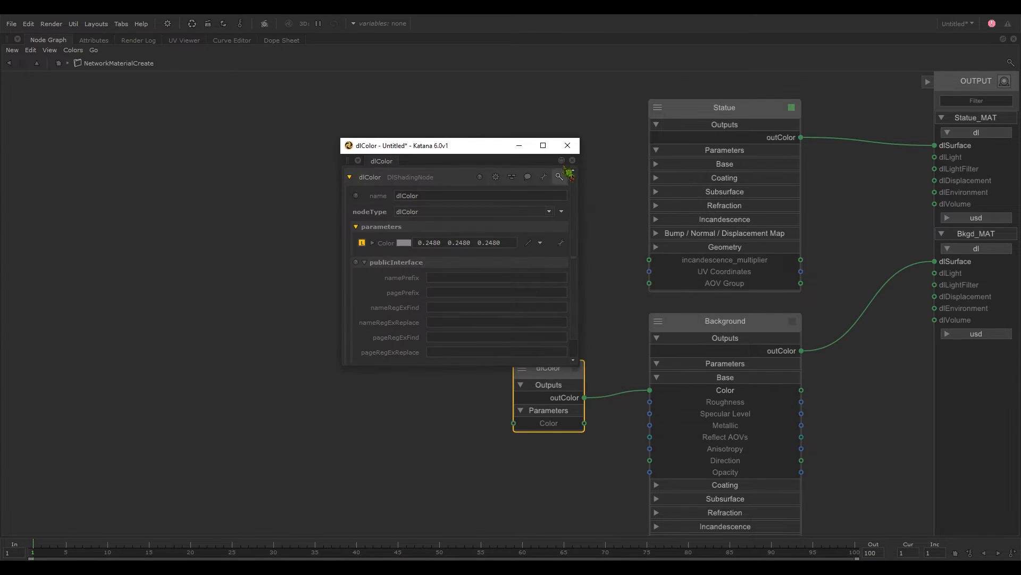
click(568, 146)
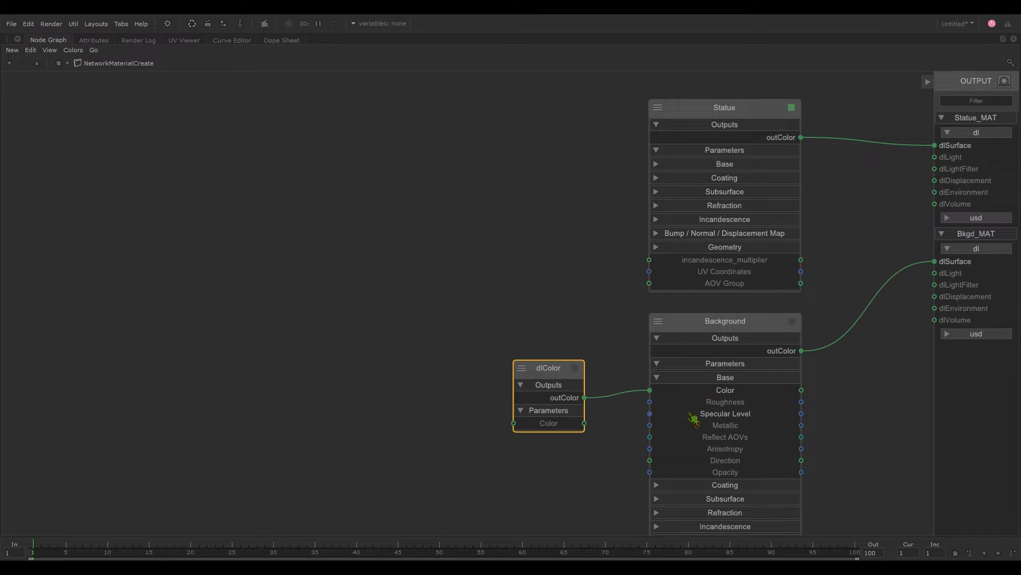
Collapse the Background node so that only its connected ports are displayed
click(660, 322)
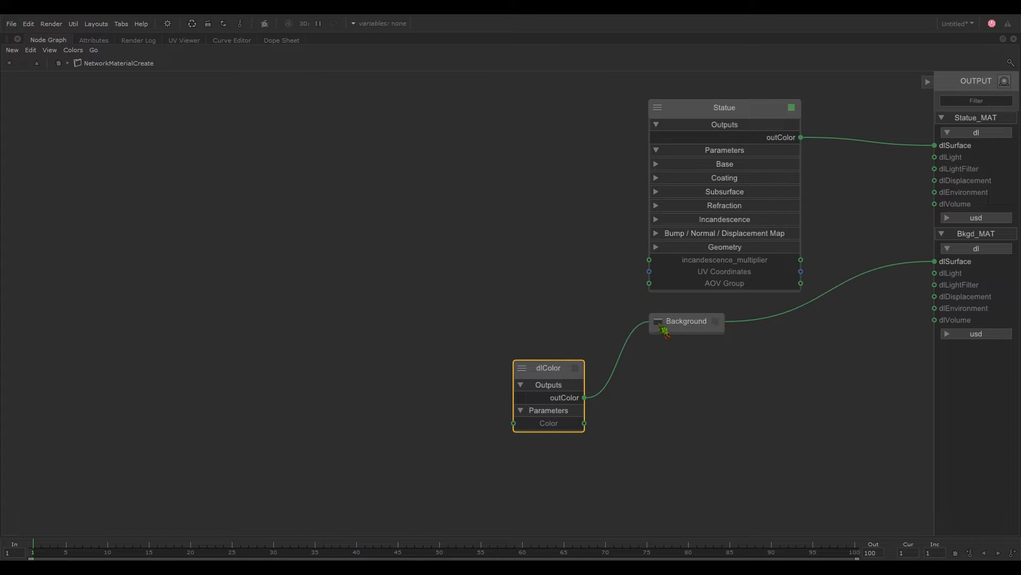
click(659, 322)
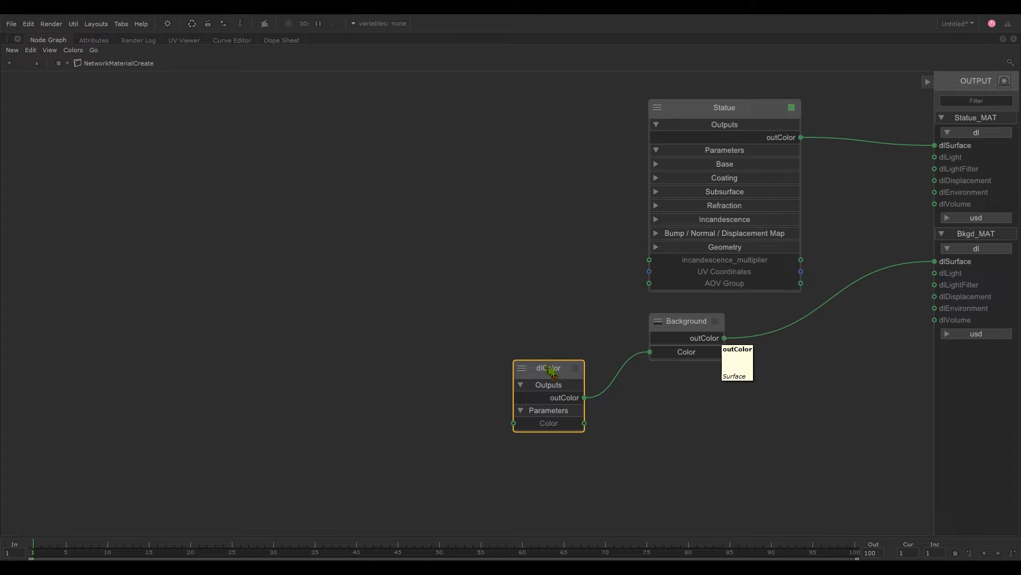
Collapse the dlColor node to its connected ports and move it and the Background shader well below the Statue shader
click(522, 369)
click(525, 370)
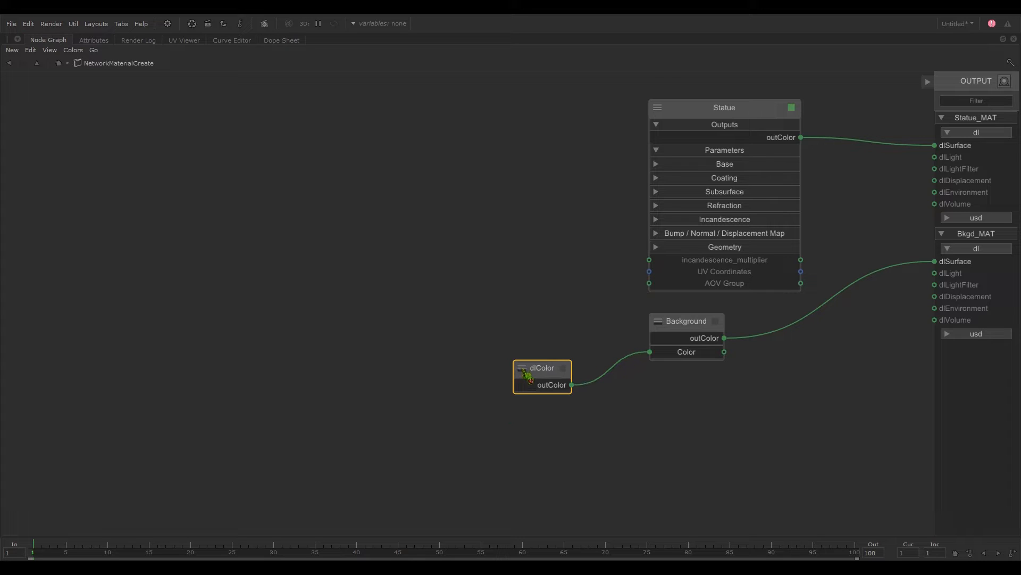
drag(694, 330, 754, 491)
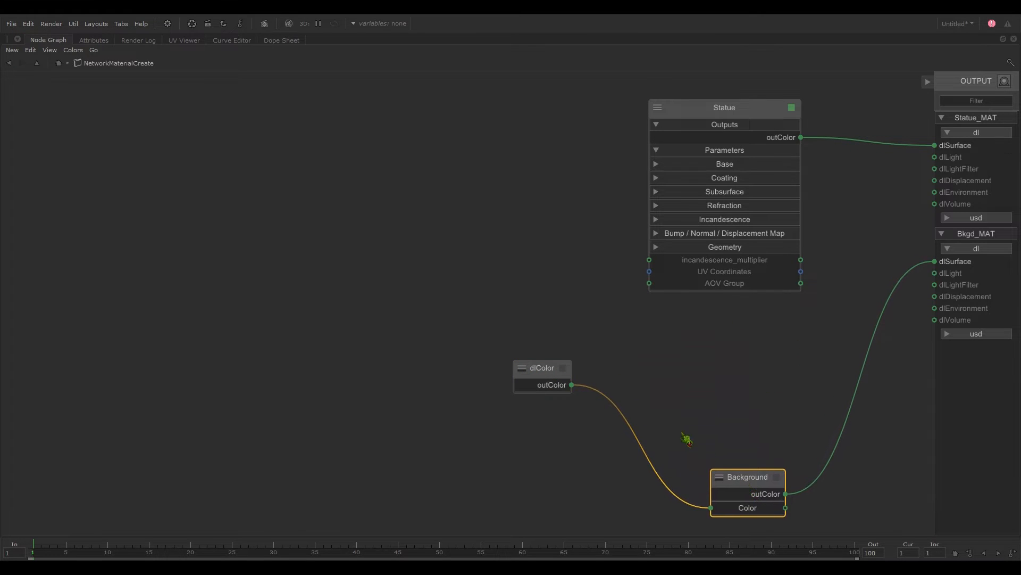
drag(547, 371, 658, 497)
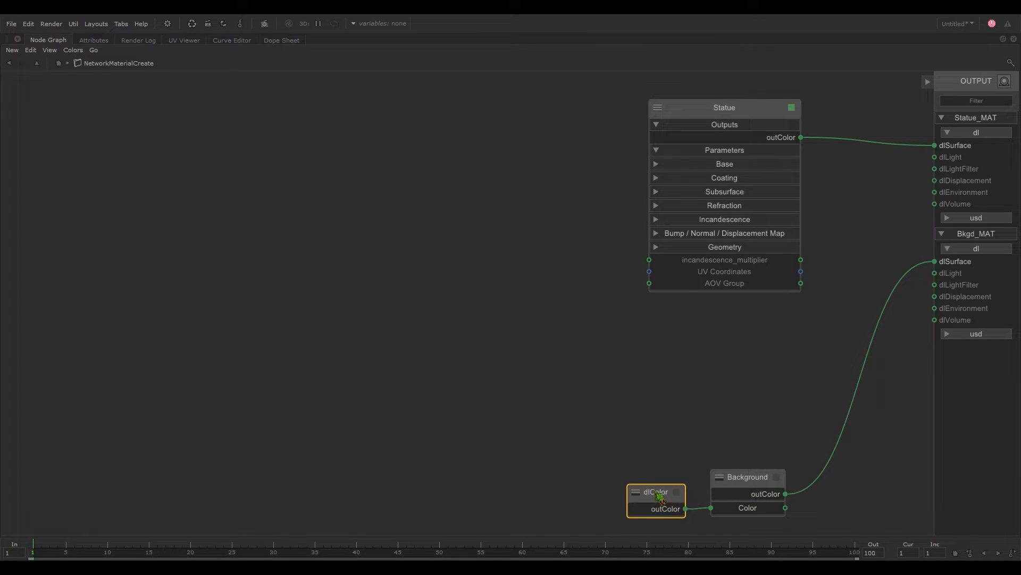
Add a file texture node on the Statue shader's input side and spread it and its place2dTexture node apart
middle_drag(432, 209, 451, 216)
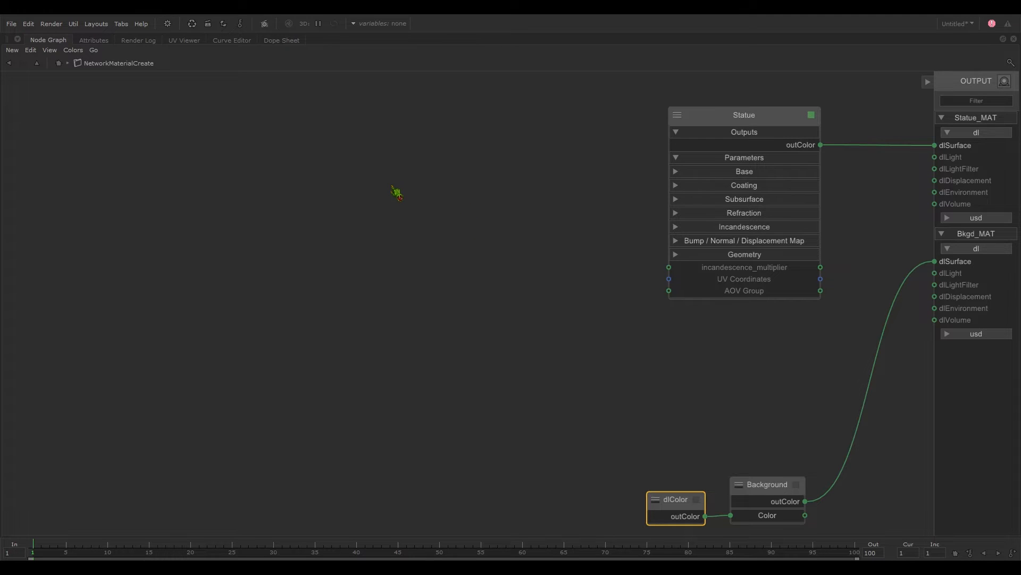
key(Tab)
text(fil)
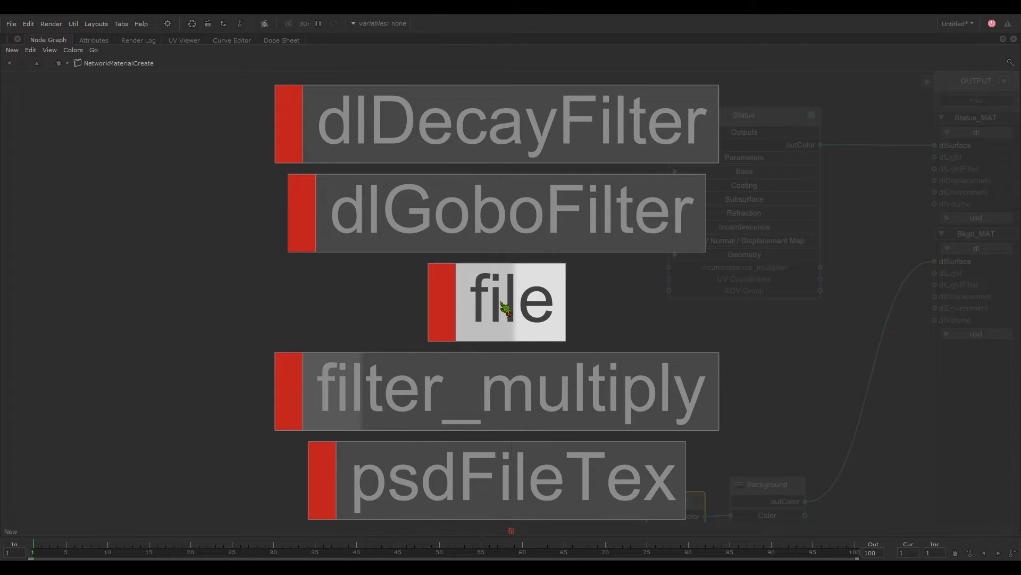
click(502, 308)
click(444, 116)
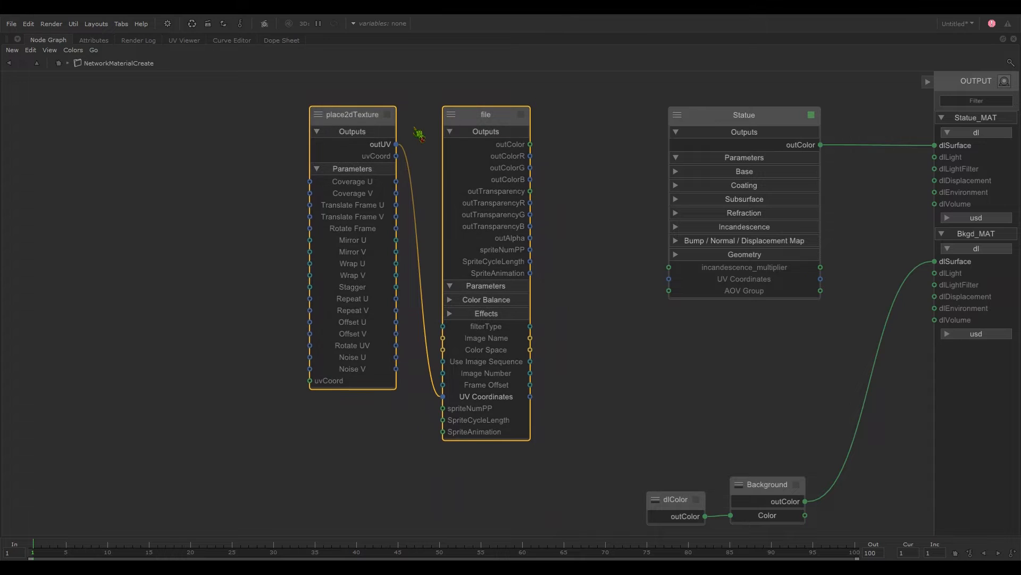
drag(340, 116, 284, 193)
click(397, 95)
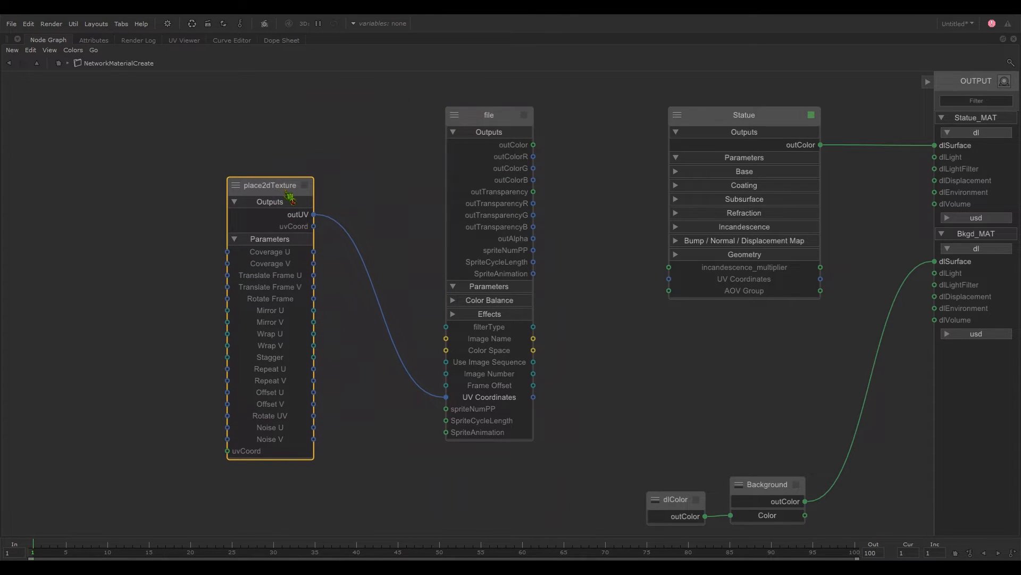
drag(494, 118, 486, 110)
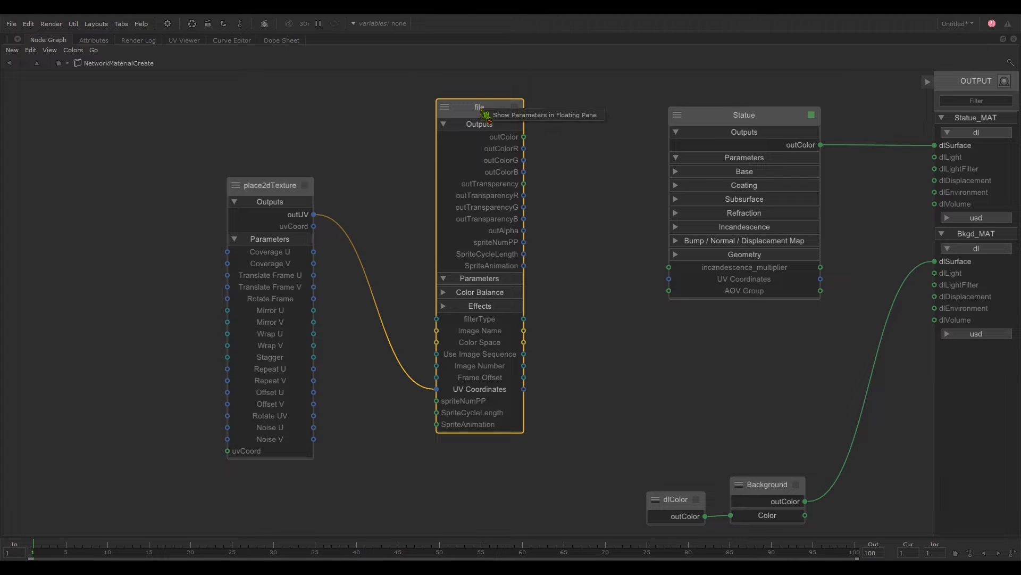
Show the file node's parameters in a floating pane and rename the node Diffuse
double_click(482, 112)
drag(440, 192, 365, 195)
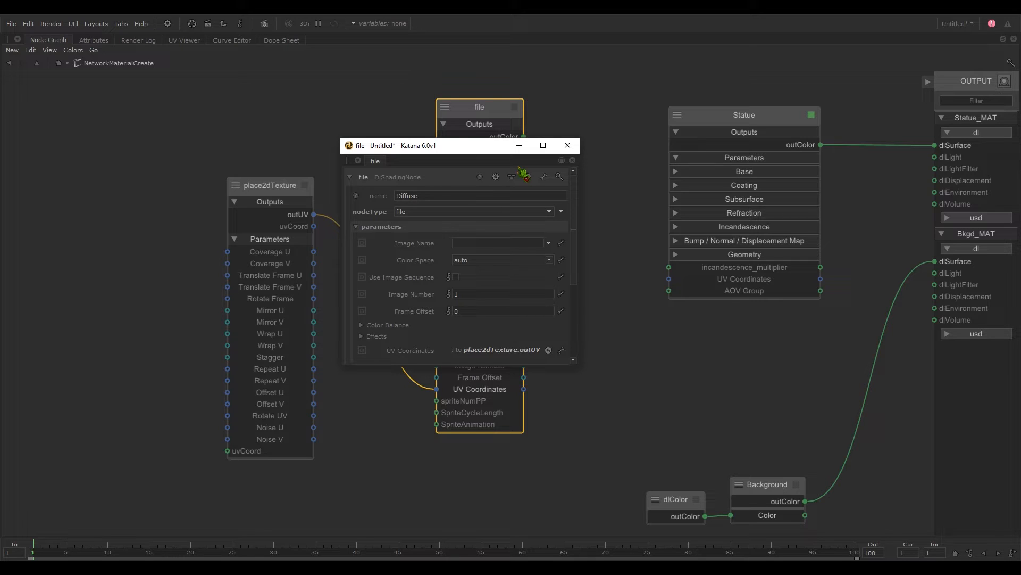
text(Diffuse)
key(Return)
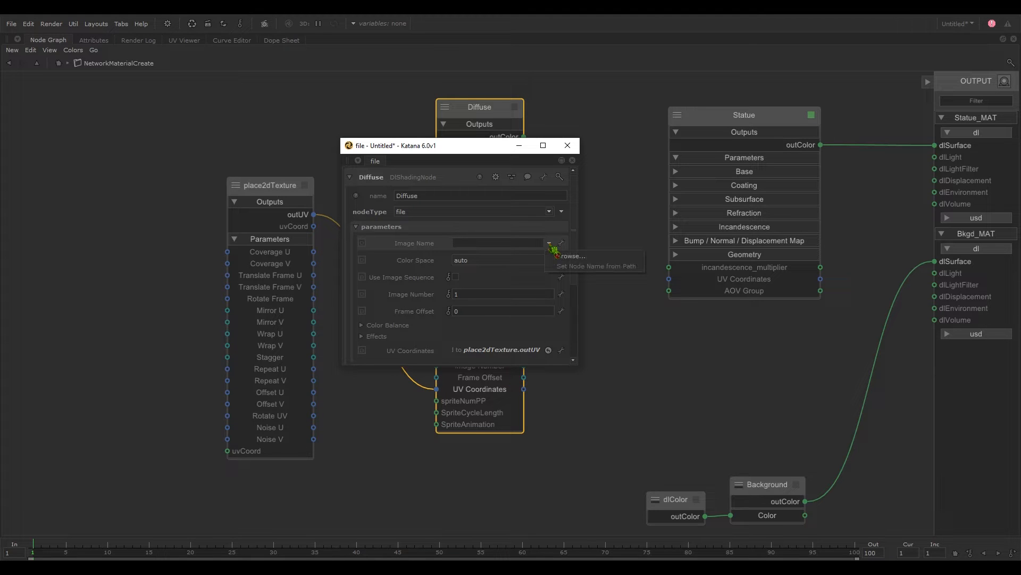
Set the Diffuse node's Image Name to Diffuse Color.1001.tx from G:/Katana/USDlightsAsset/Textures and close the floating pane
click(549, 243)
click(572, 256)
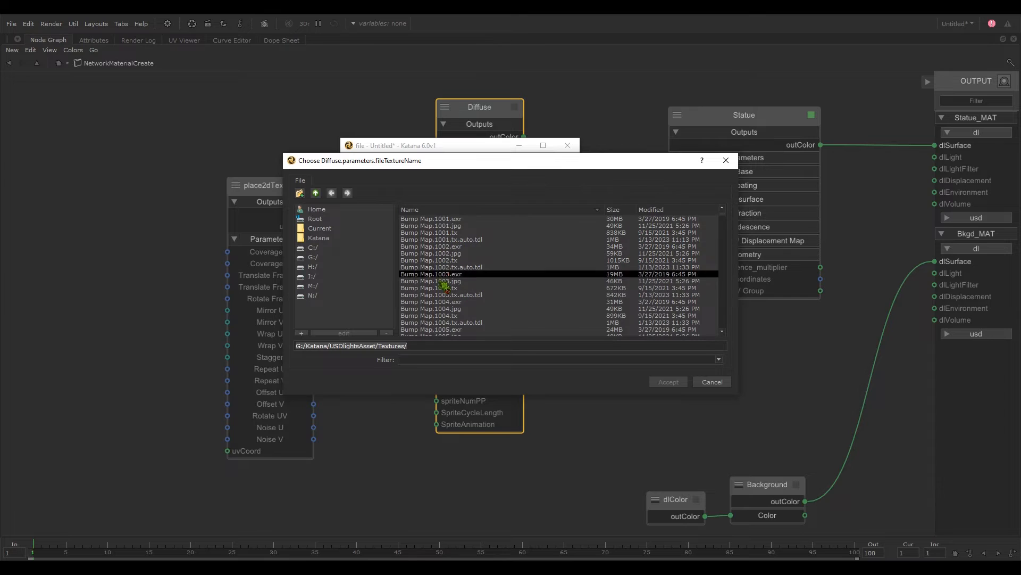
click(316, 193)
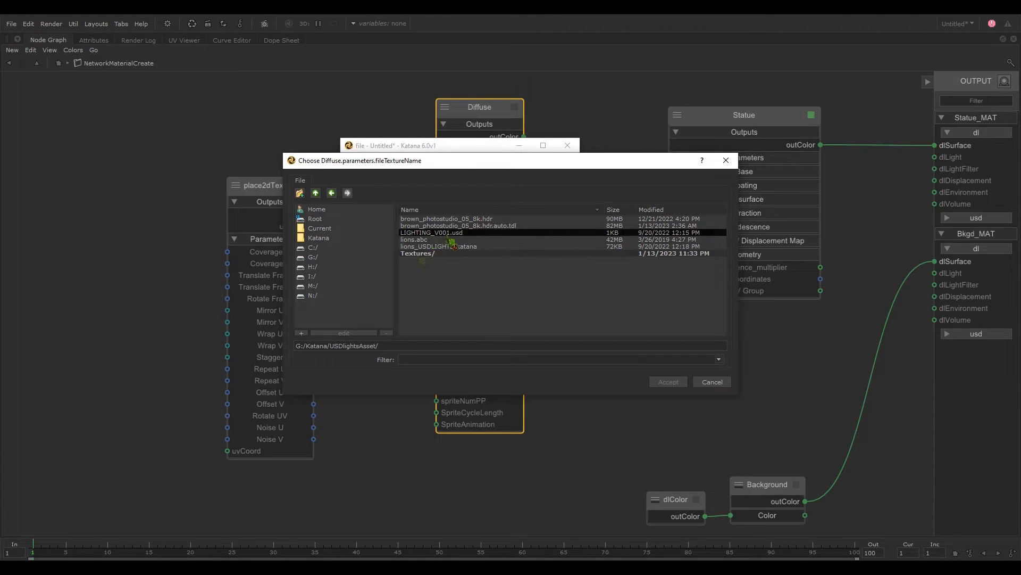
double_click(420, 254)
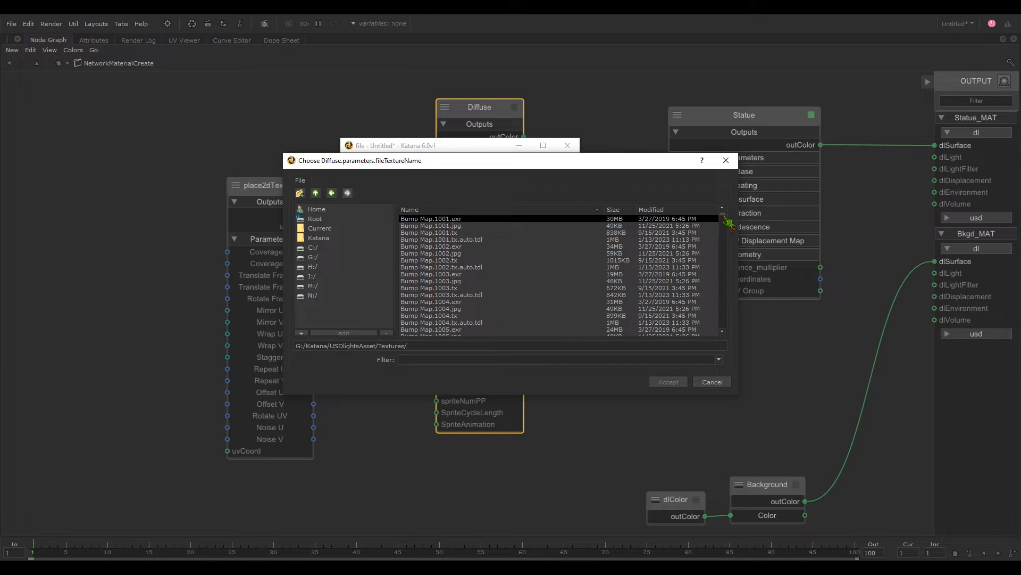
drag(728, 222, 729, 237)
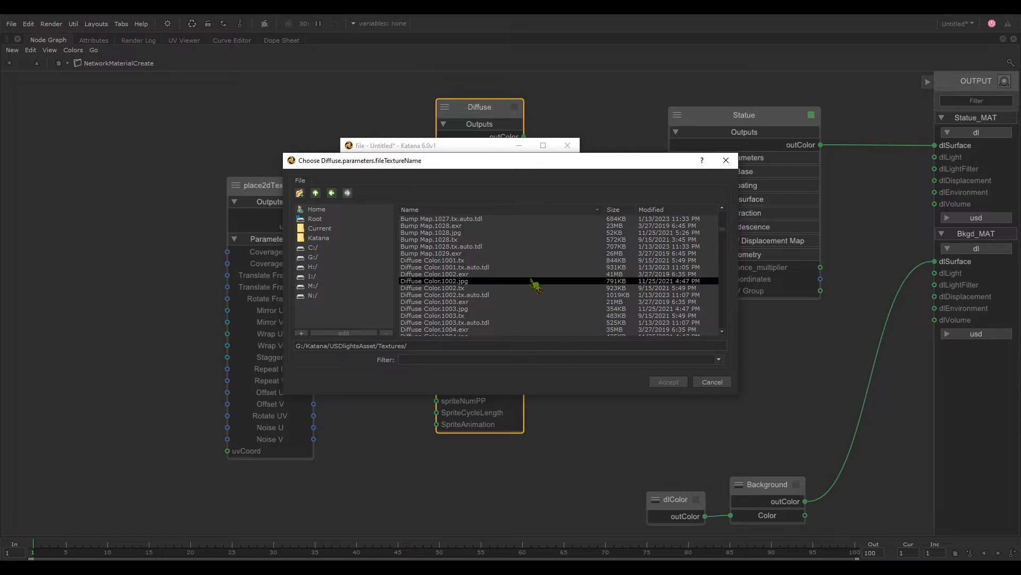
click(451, 263)
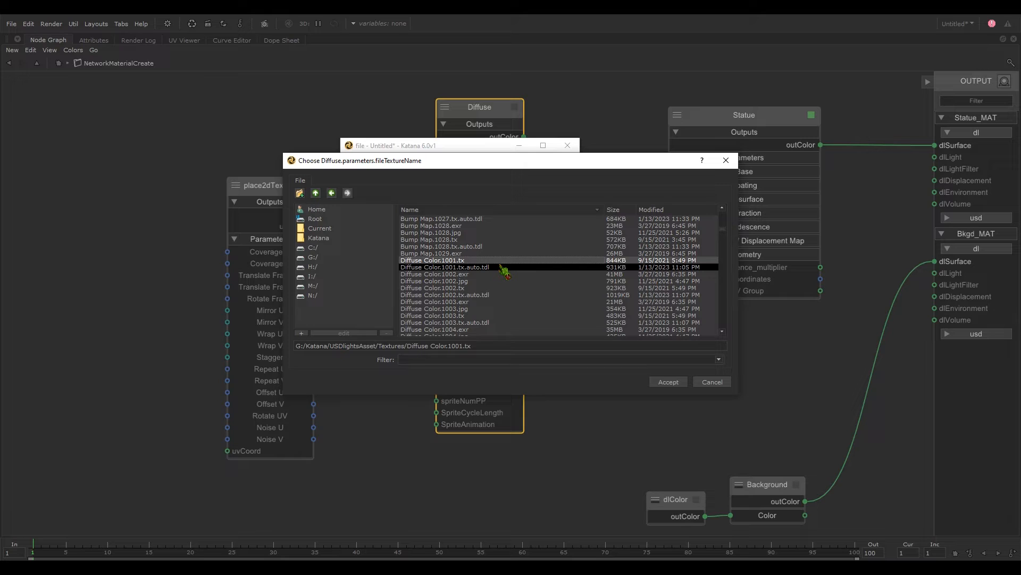
click(669, 383)
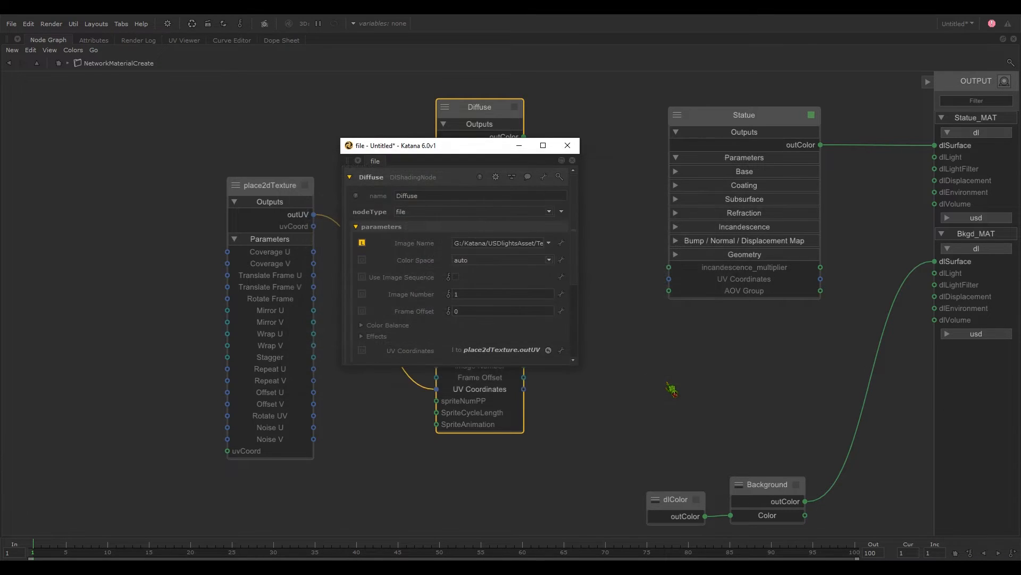
click(573, 150)
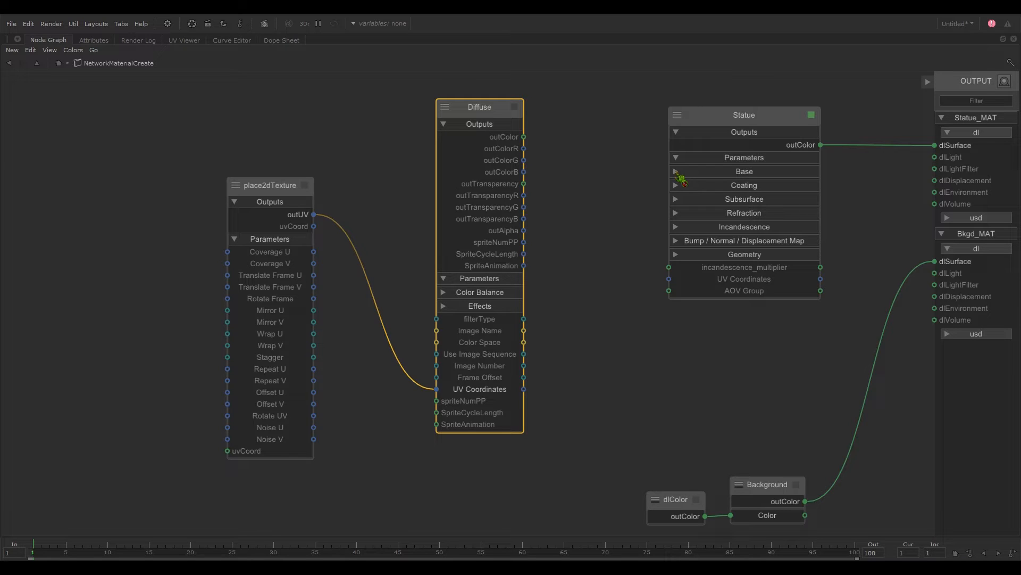
Connect the Diffuse node's outColor to the Statue shader's Base Color and line up the Diffuse and place2dTexture nodes beside it
click(676, 172)
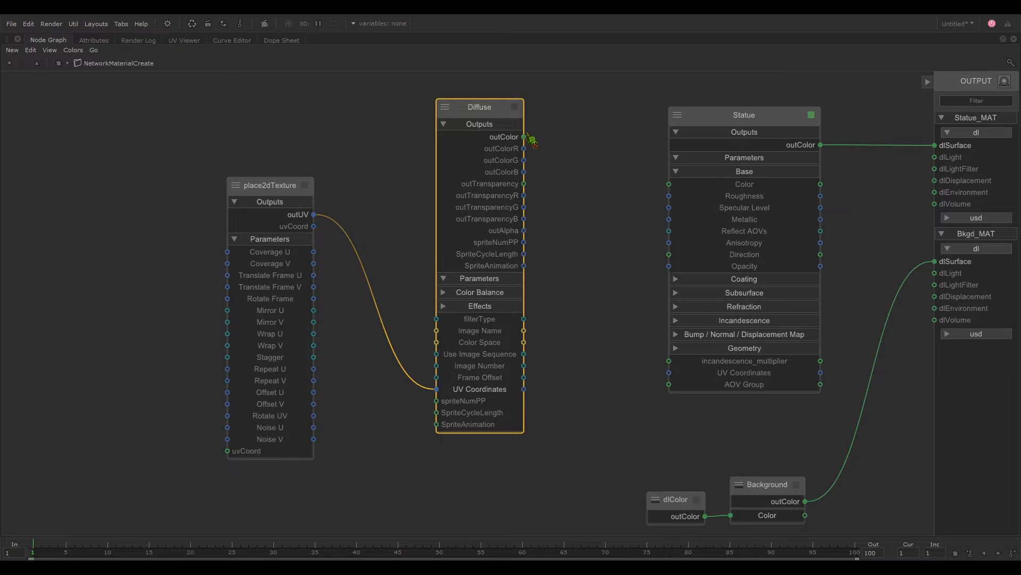
drag(530, 142, 669, 184)
drag(480, 110, 547, 106)
drag(270, 189, 294, 124)
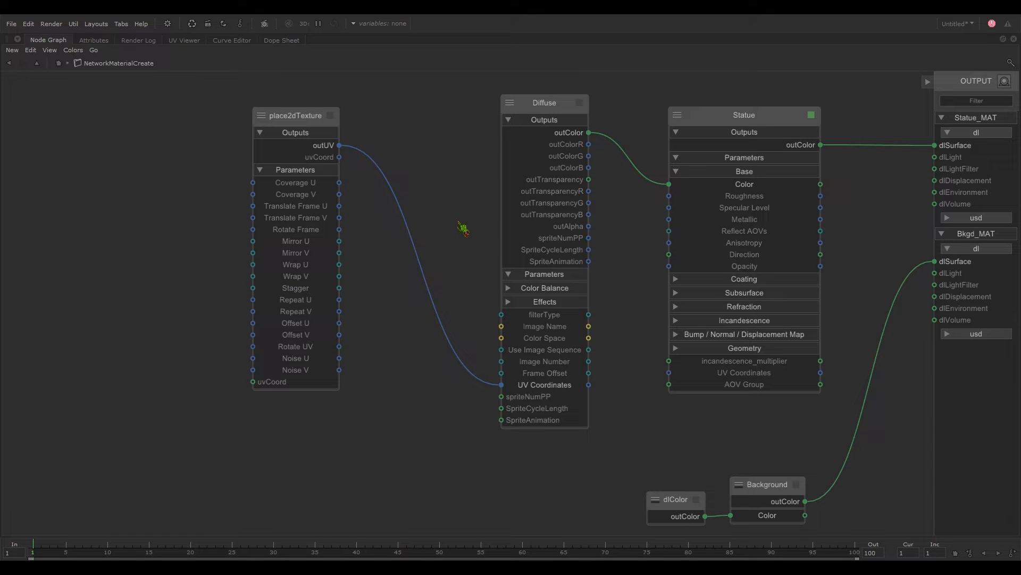
Restore the full layout and inspect the textured lion statue in the 3Delight Display render
key(space)
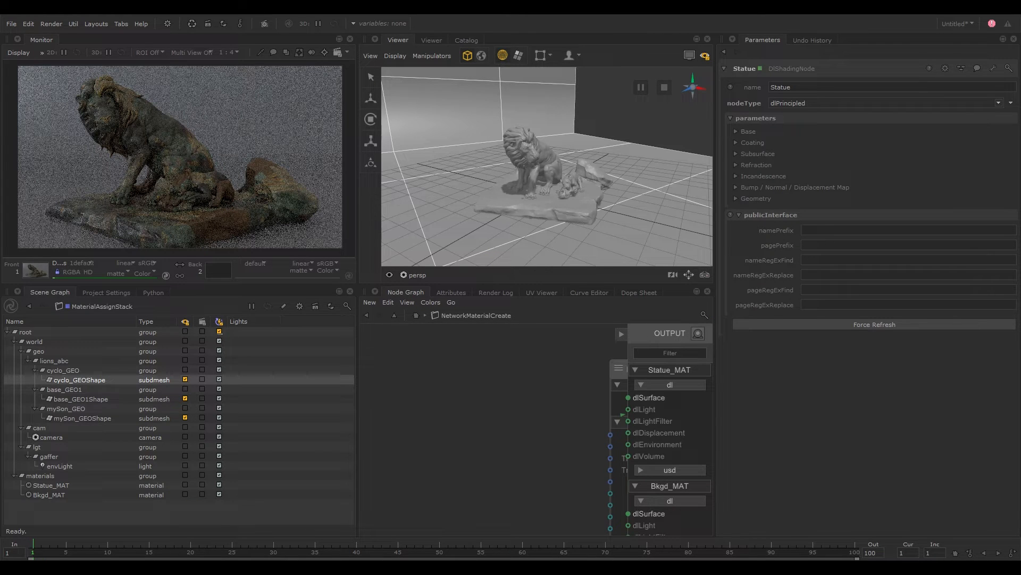
drag(1020, 22, 680, 38)
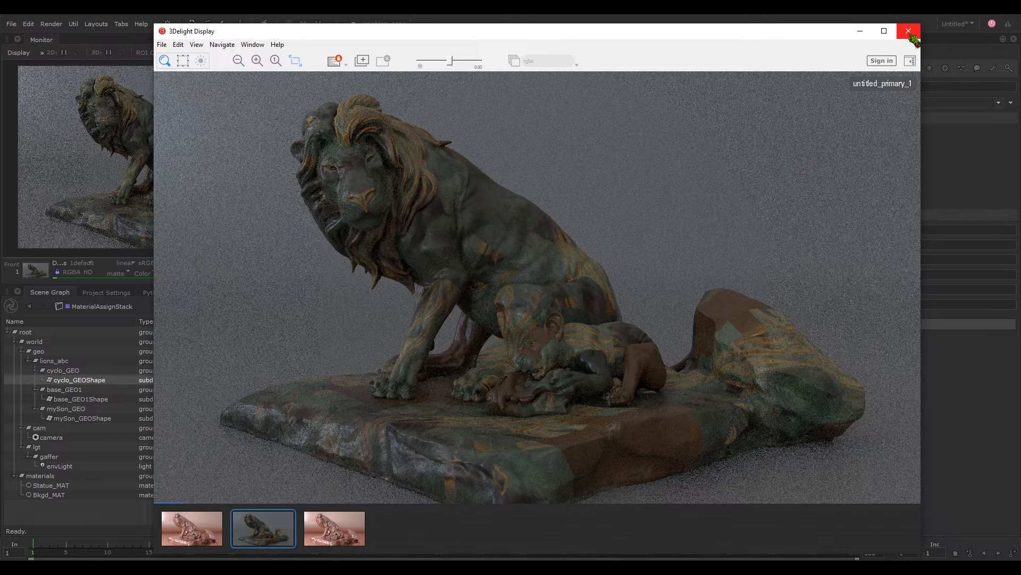
drag(756, 32, 1020, 24)
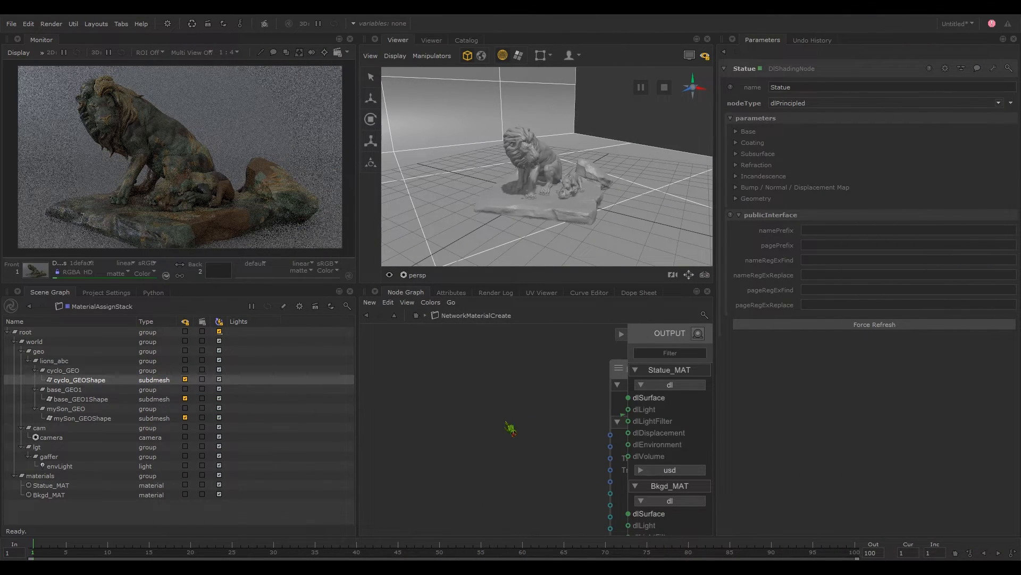
Open the Diffuse node's parameters for editing and widen the parameter area so the full image path fits
middle_drag(566, 418, 453, 421)
middle_drag(479, 387, 397, 413)
middle_drag(532, 410, 415, 374)
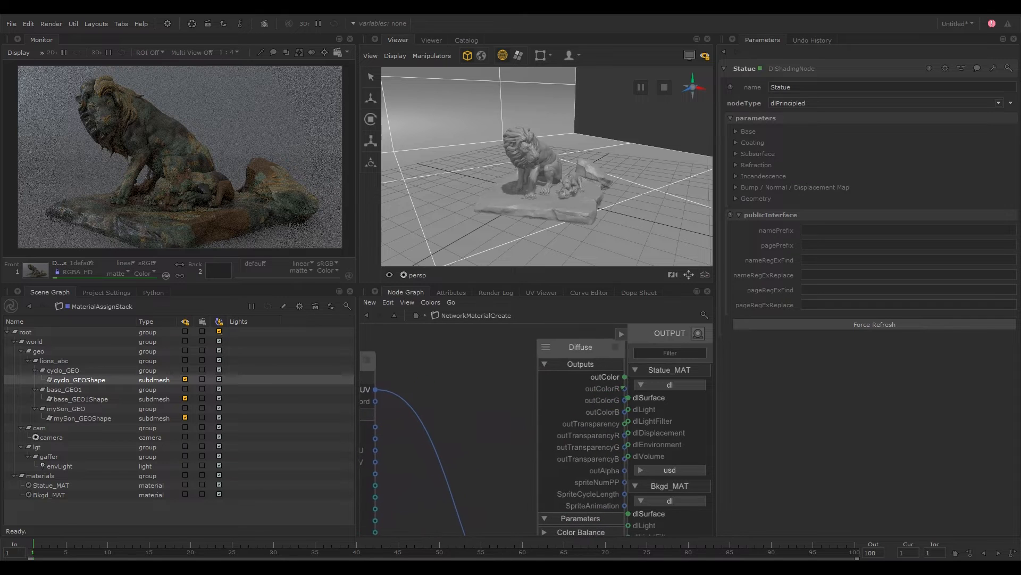
middle_drag(564, 372, 489, 370)
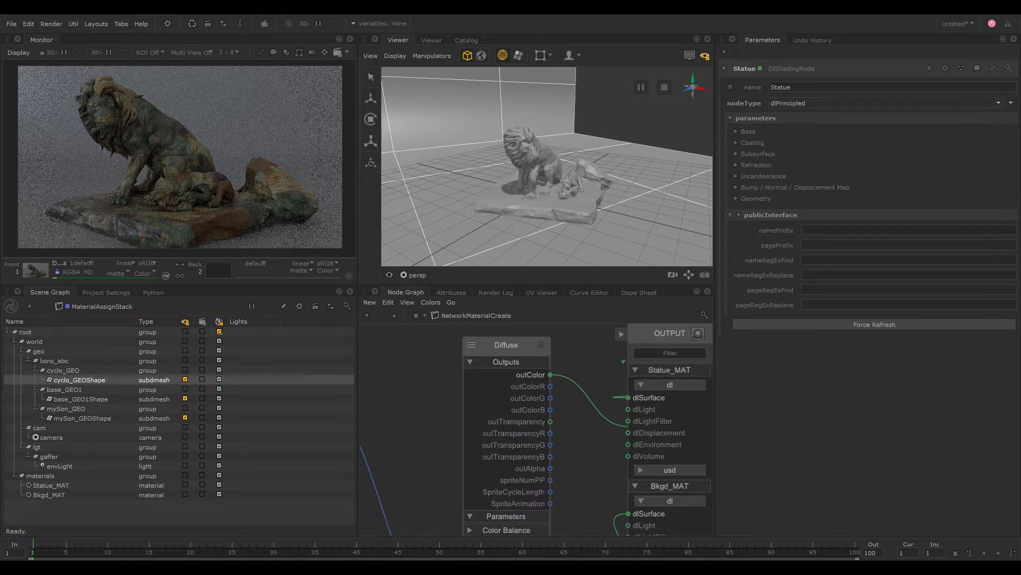
double_click(513, 350)
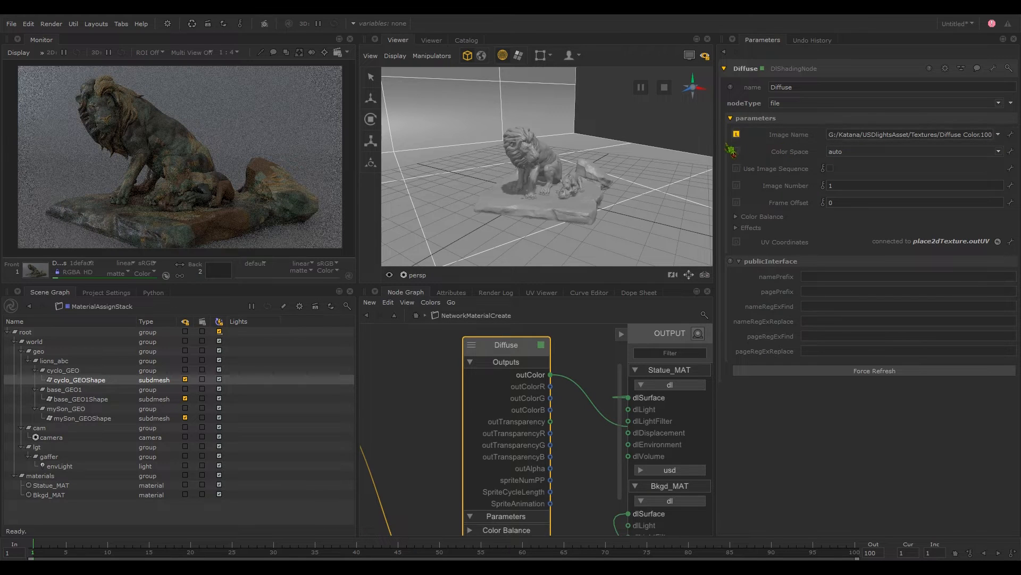
drag(715, 143, 691, 142)
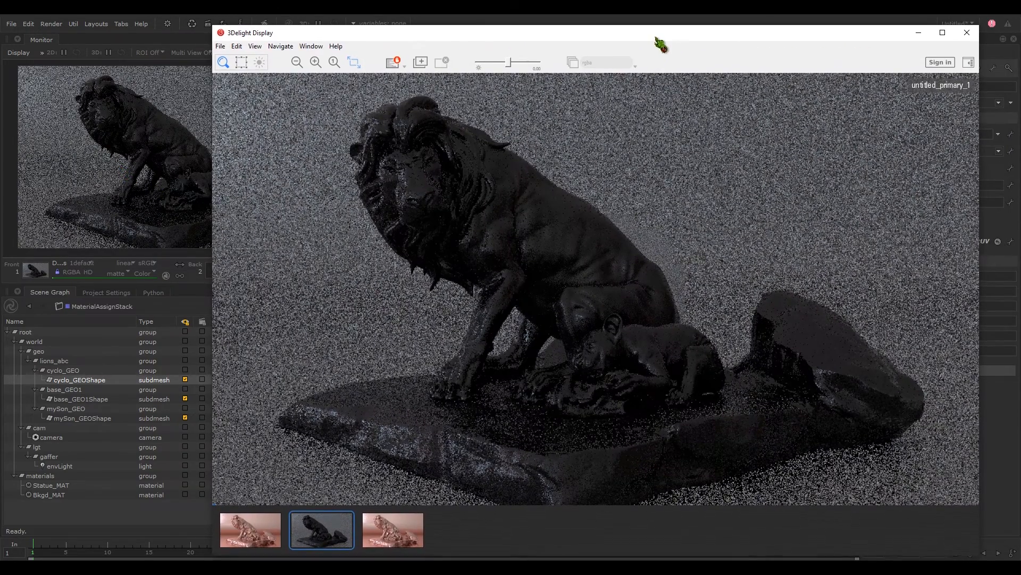
Replace the tile token in Diffuse's Image Name with uppercase UDIM, giving Diffuse Color.UDIM.tx, and check the statue in the 3Delight Display
drag(656, 38, 1020, 44)
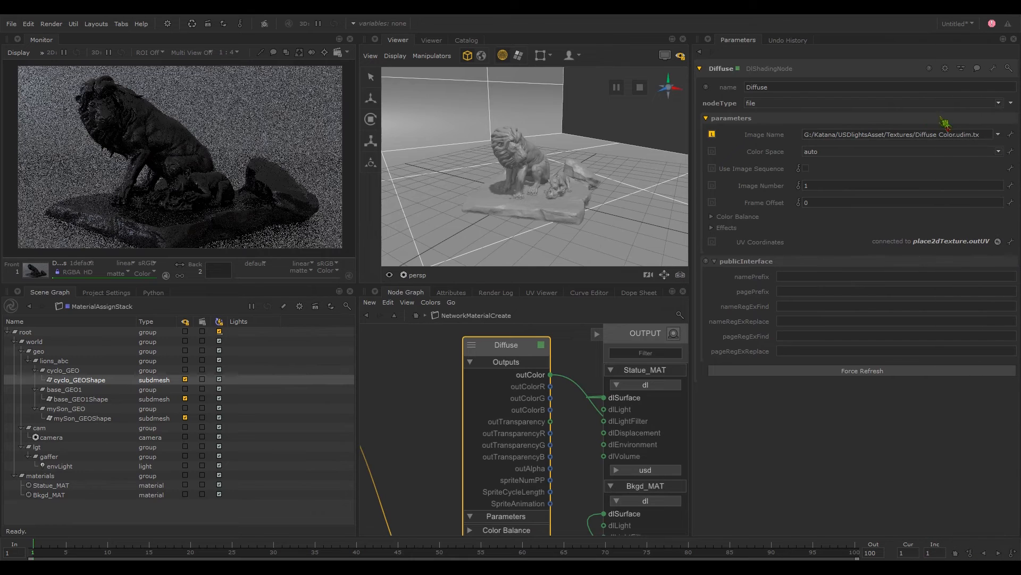
drag(971, 134, 956, 136)
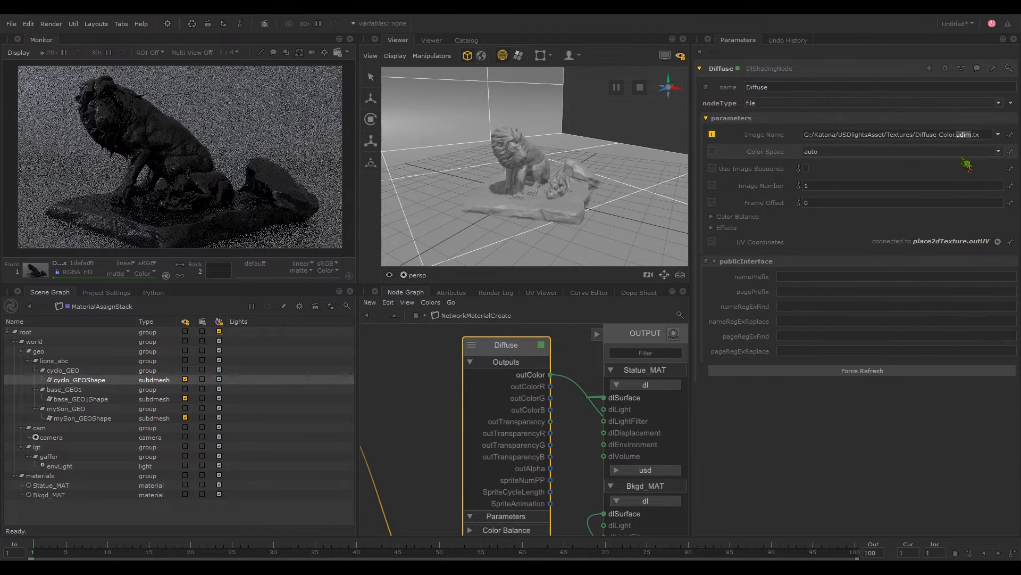
text(UDIM)
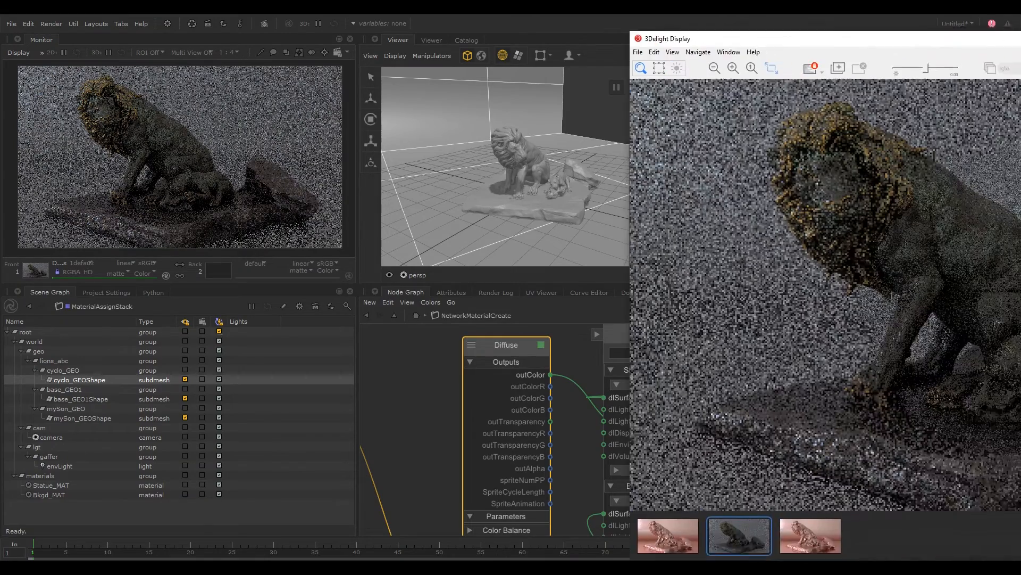
drag(1020, 40, 629, 40)
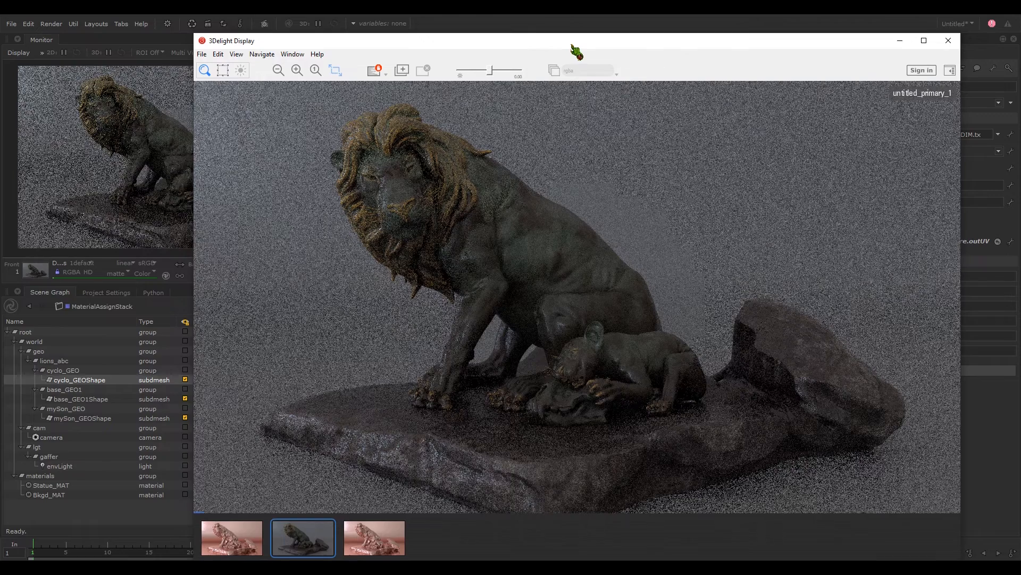
drag(575, 47, 1020, 53)
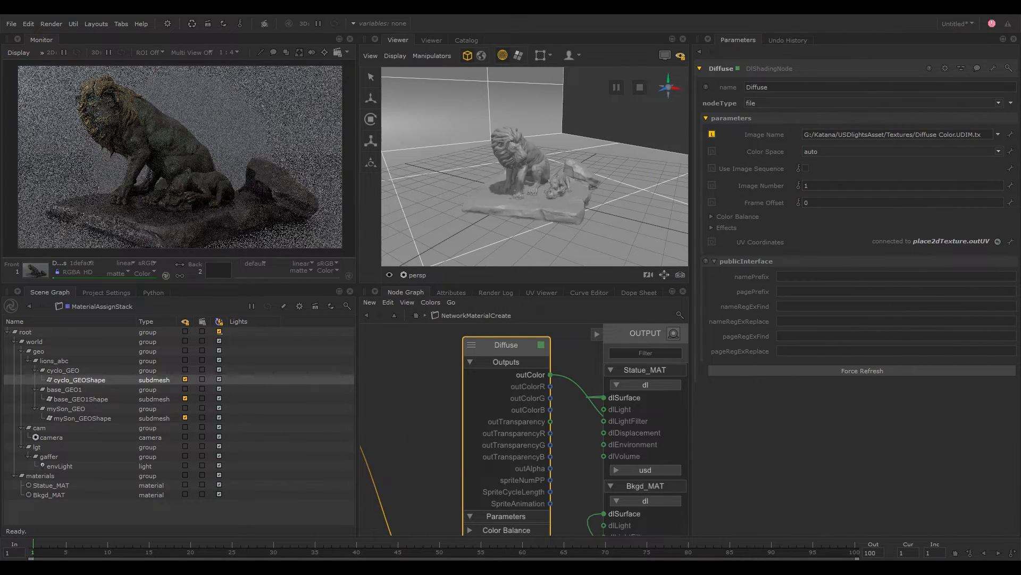
Maximize the node graph and collapse the Diffuse node so that only its connected ports are displayed
middle_drag(400, 427, 412, 409)
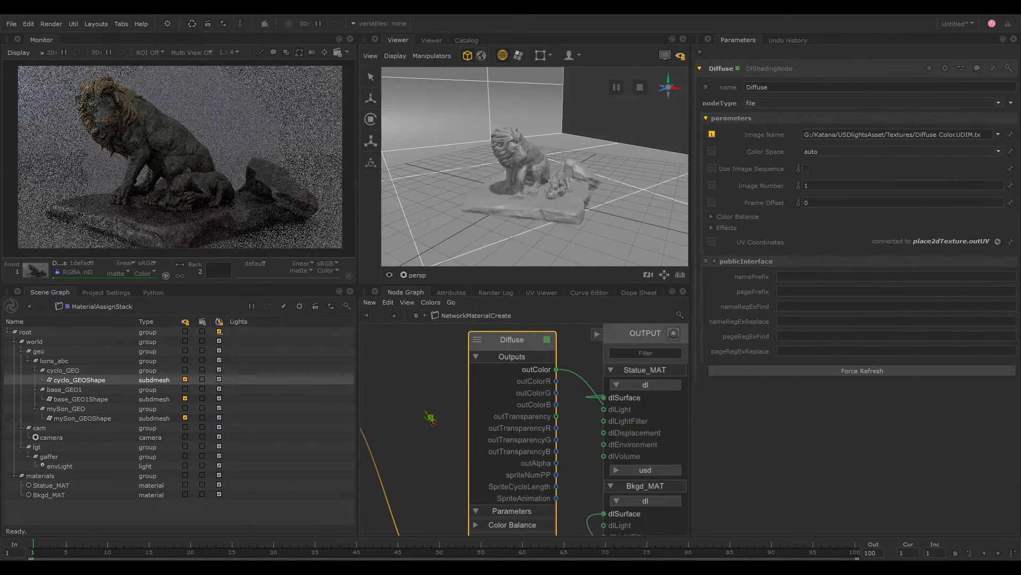
key(space)
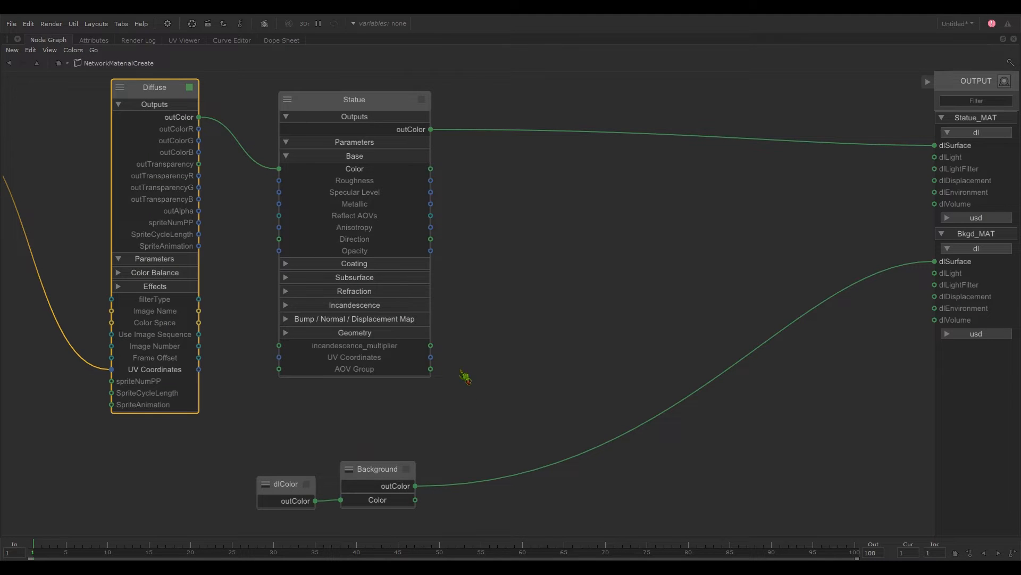
middle_drag(465, 376, 842, 375)
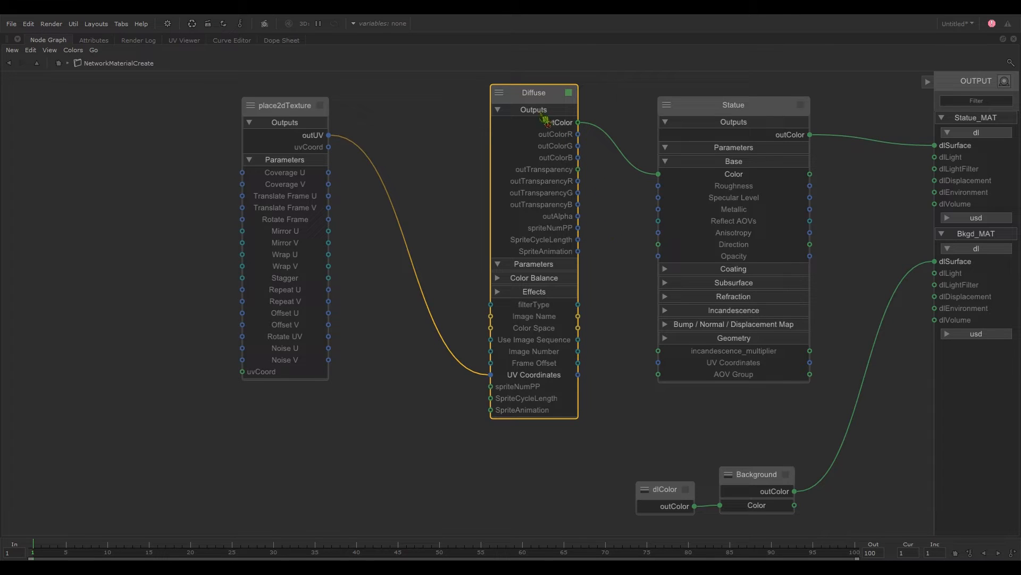
click(500, 93)
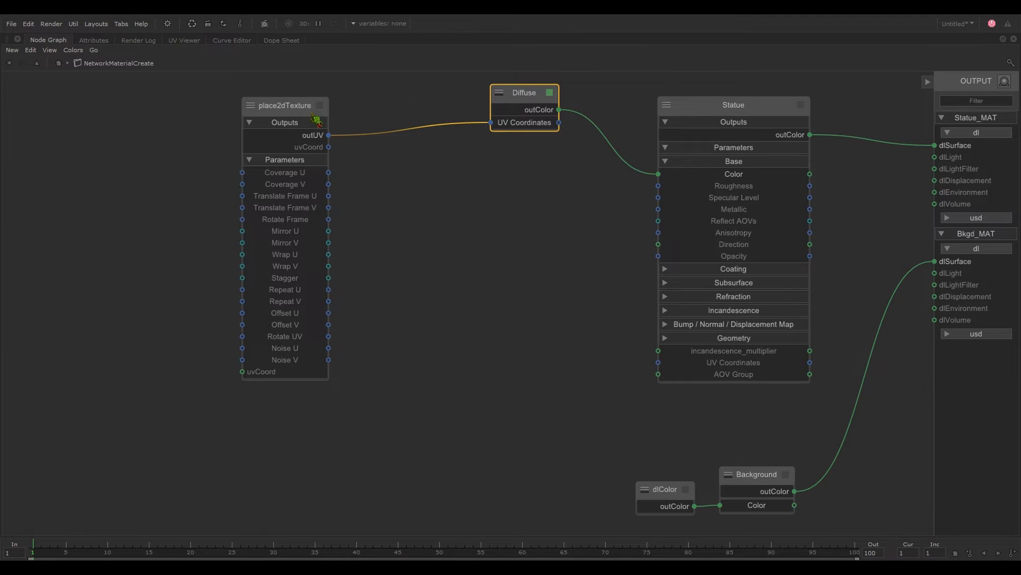
Collapse place2dTexture to its connected port, lower Diffuse closer to Statue, and place place2dTexture below and to the left of Diffuse
click(252, 107)
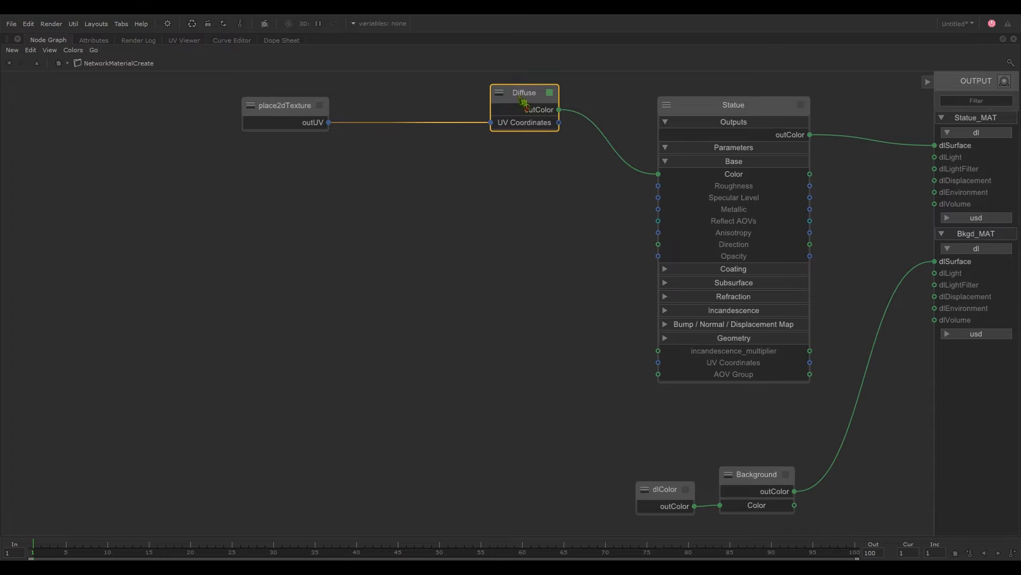
drag(511, 110, 531, 146)
drag(289, 119, 342, 267)
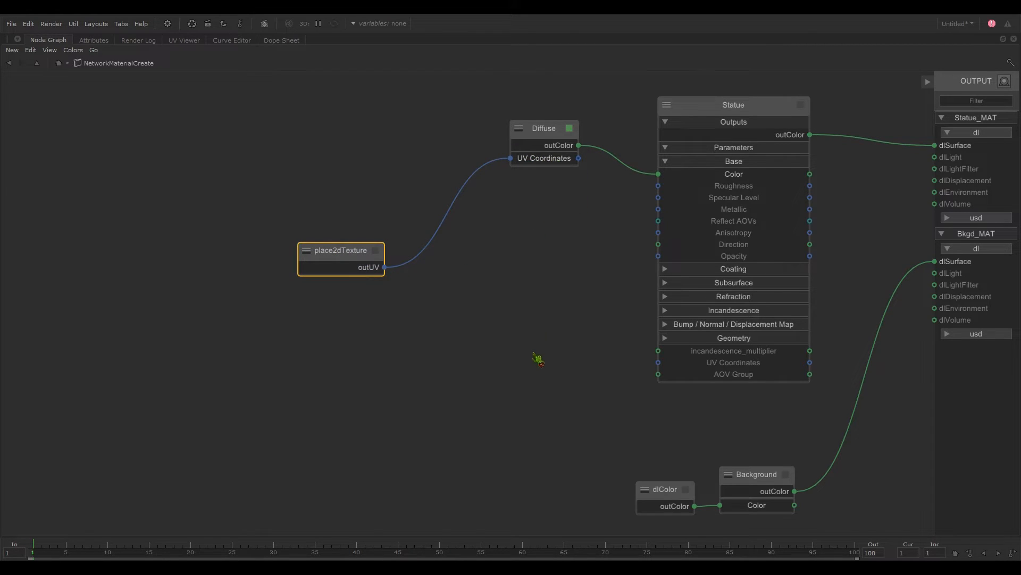
Duplicate the Diffuse file node three times and stack the copies in a column beneath the original
click(545, 133)
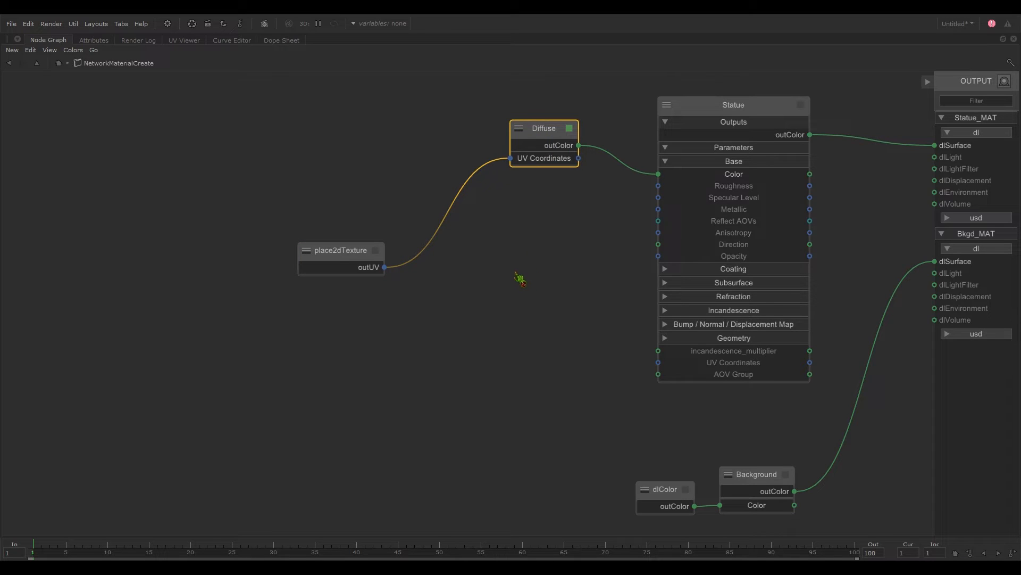
key(ctrl+d)
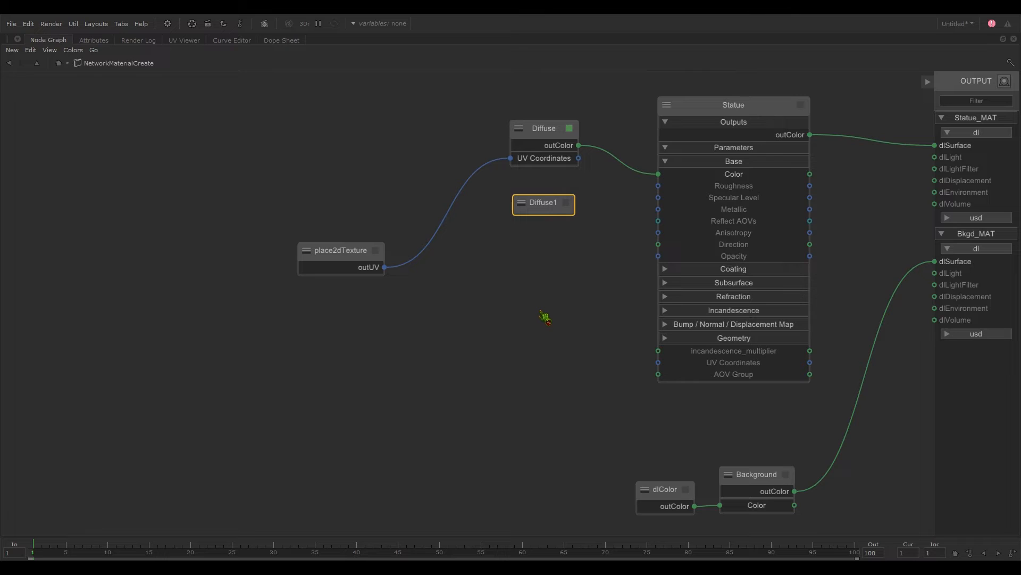
key(ctrl+v)
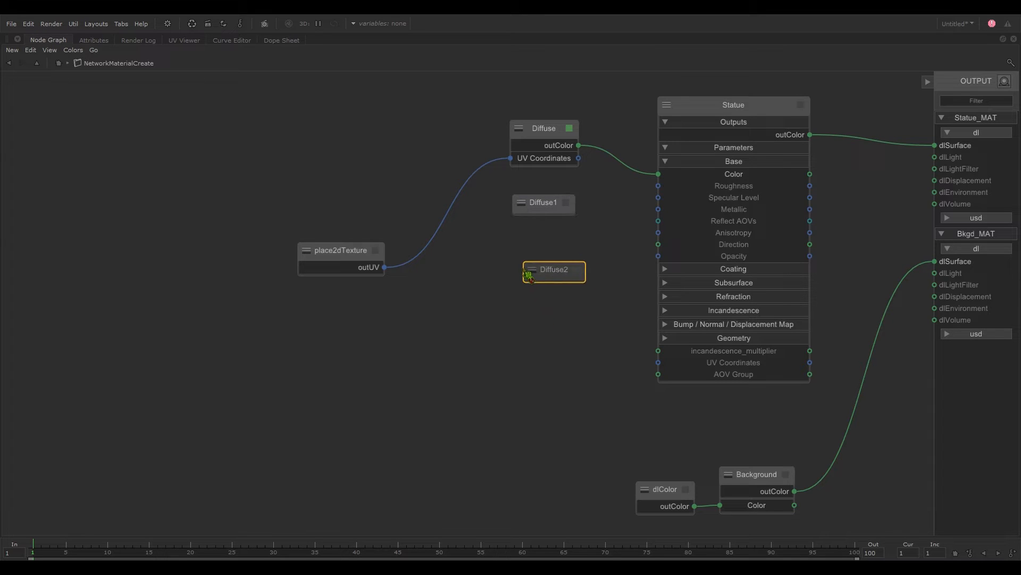
click(517, 265)
click(553, 328)
key(ctrl+v)
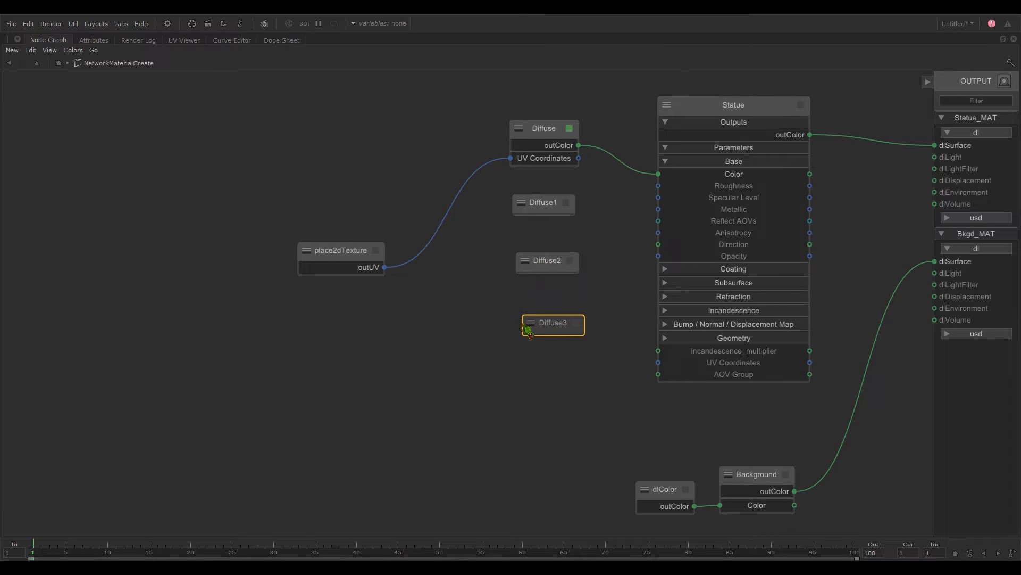
click(516, 347)
drag(543, 263, 535, 271)
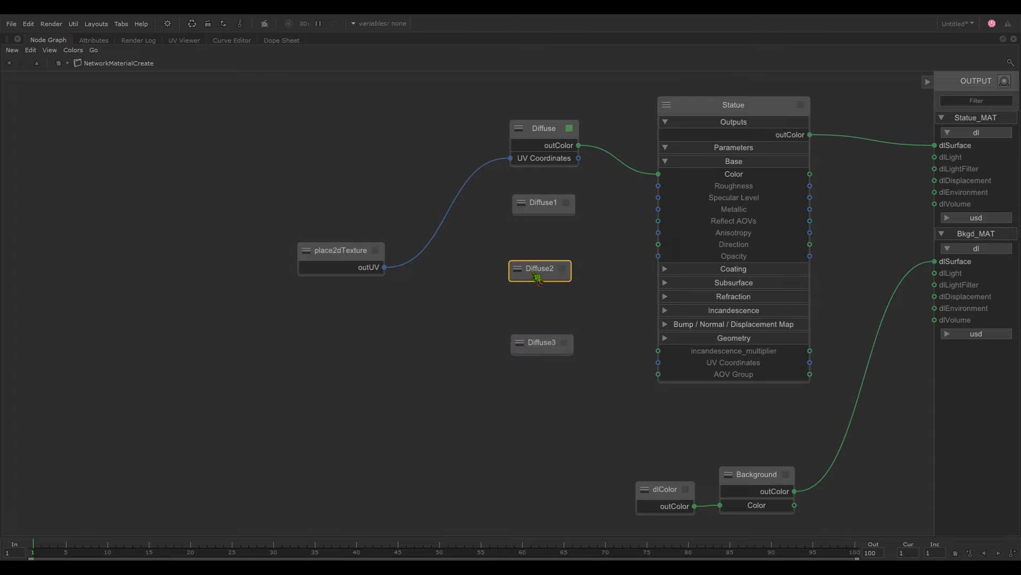
Rename the first Diffuse copy, Diffuse1, as Roughness
click(541, 209)
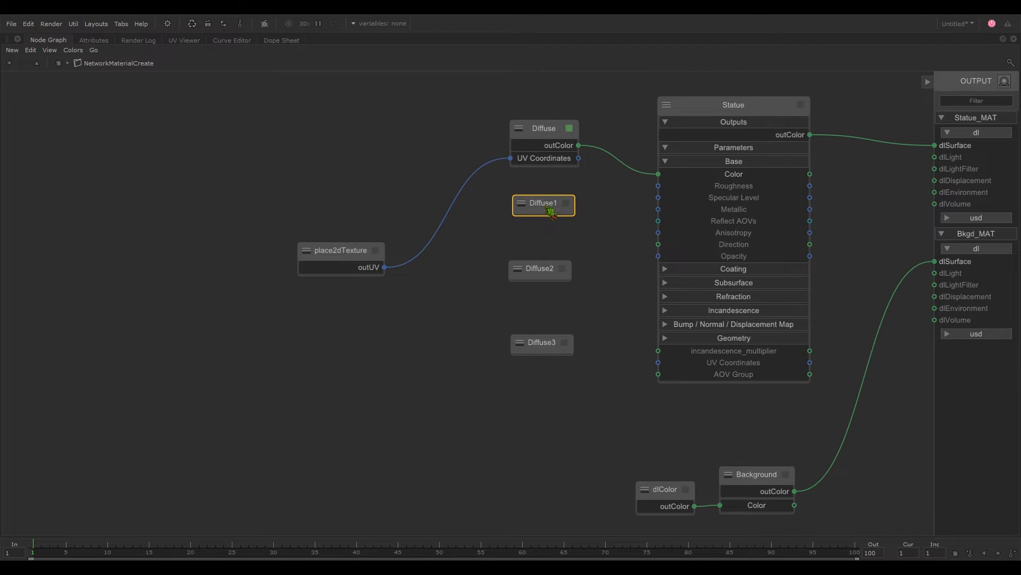
right_click(541, 205)
click(585, 211)
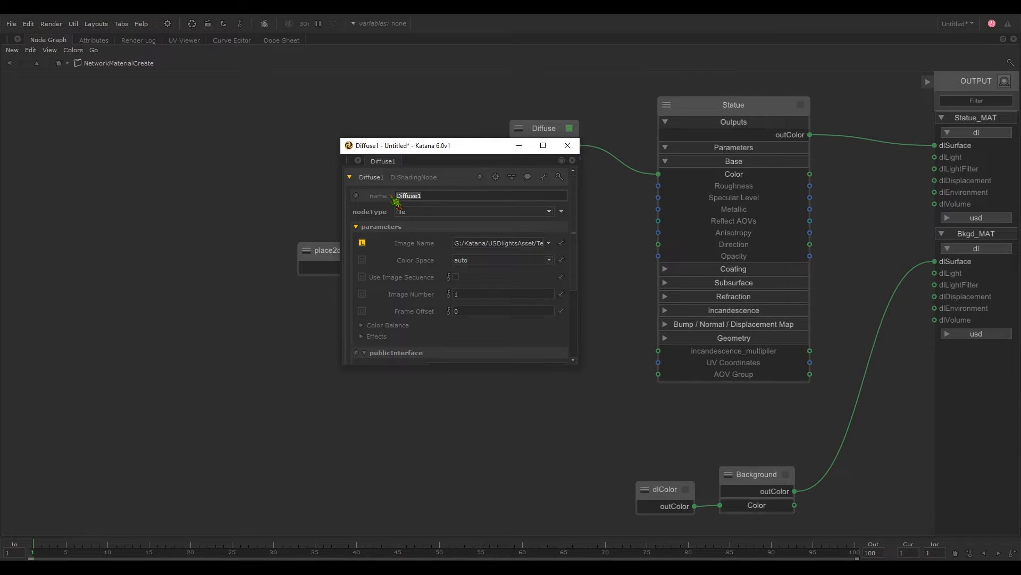
text(Roughness)
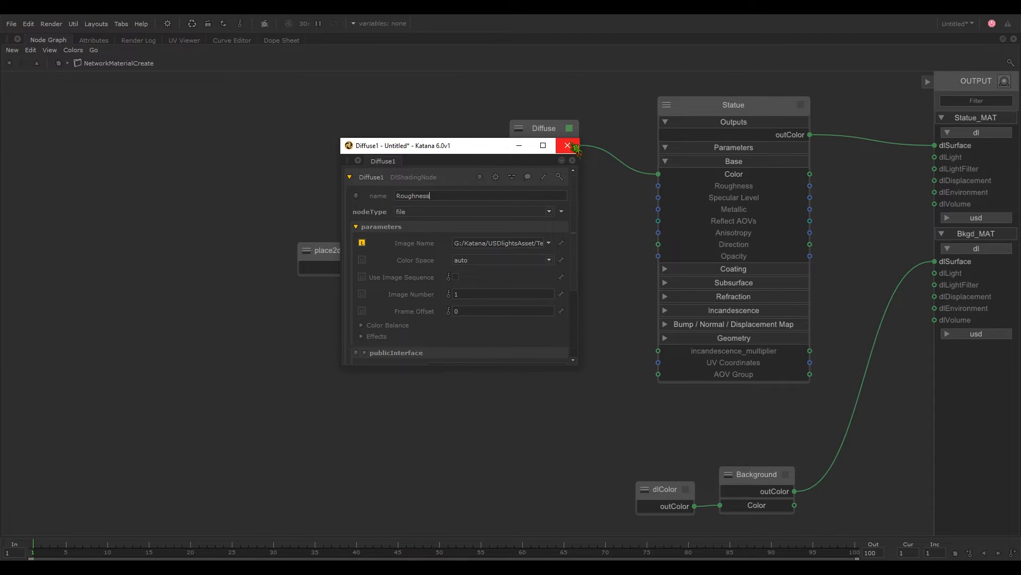
click(575, 146)
Rename the second Diffuse copy, Diffuse2, as Metallic
right_click(538, 268)
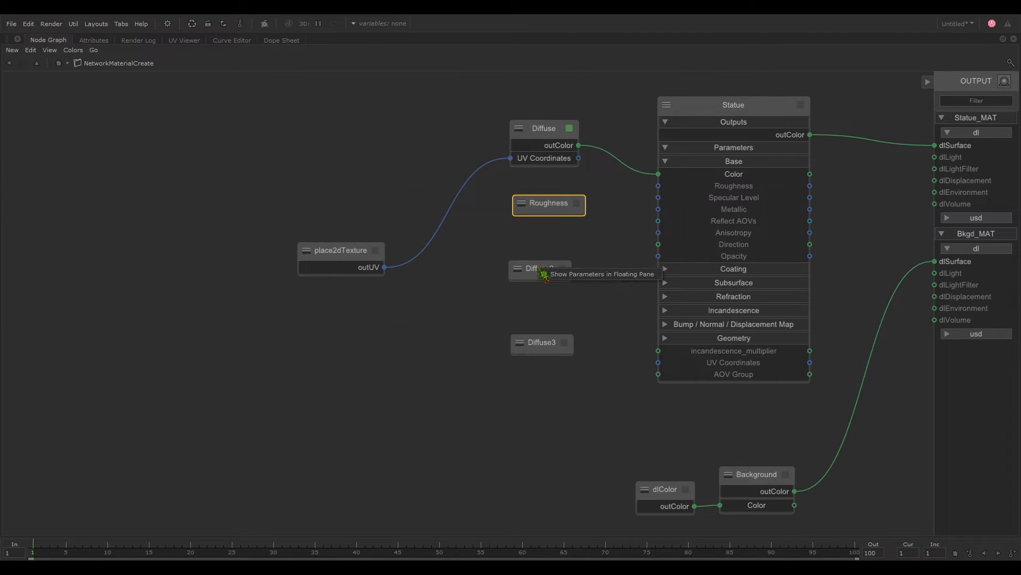
click(584, 274)
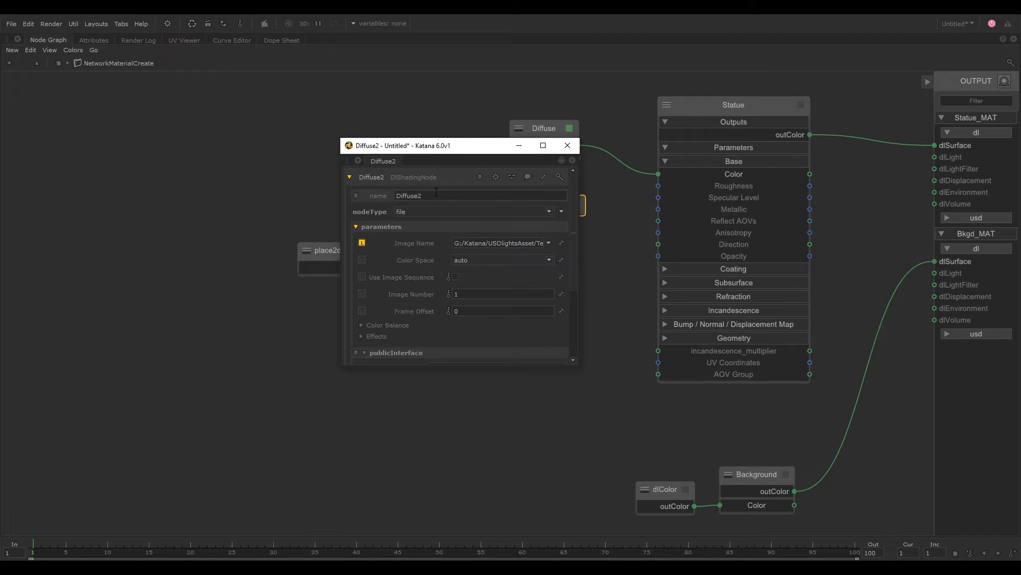
drag(437, 195, 379, 193)
text(Metallic)
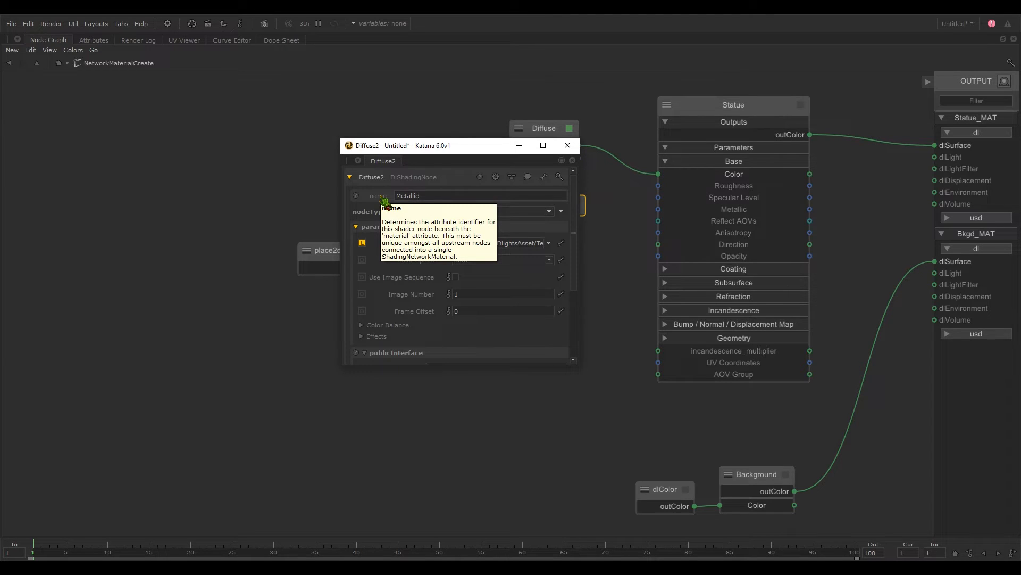
click(568, 146)
Rename the third Diffuse copy, Diffuse3, as Bump and align the Roughness node beneath Diffuse
click(549, 350)
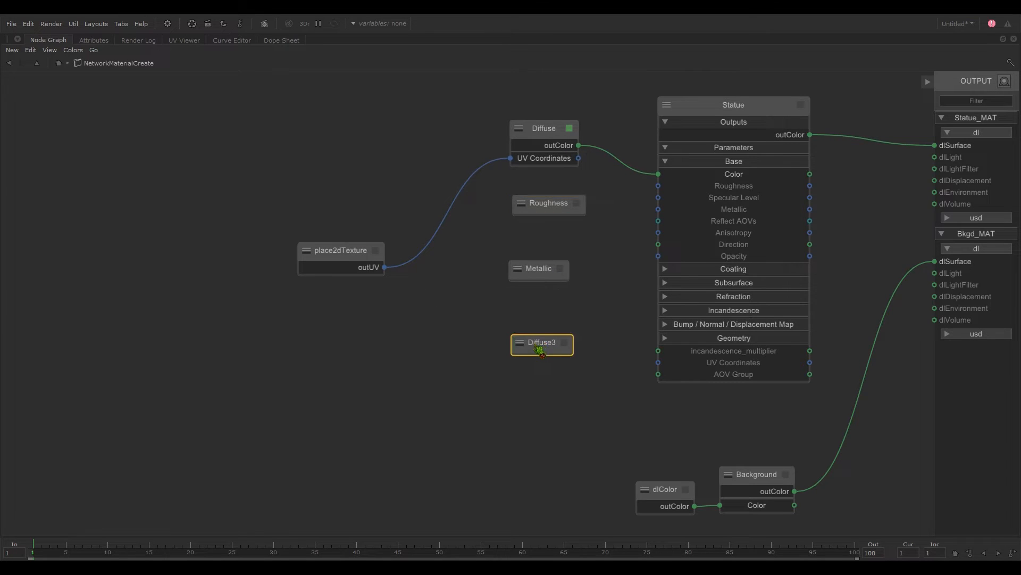
click(588, 346)
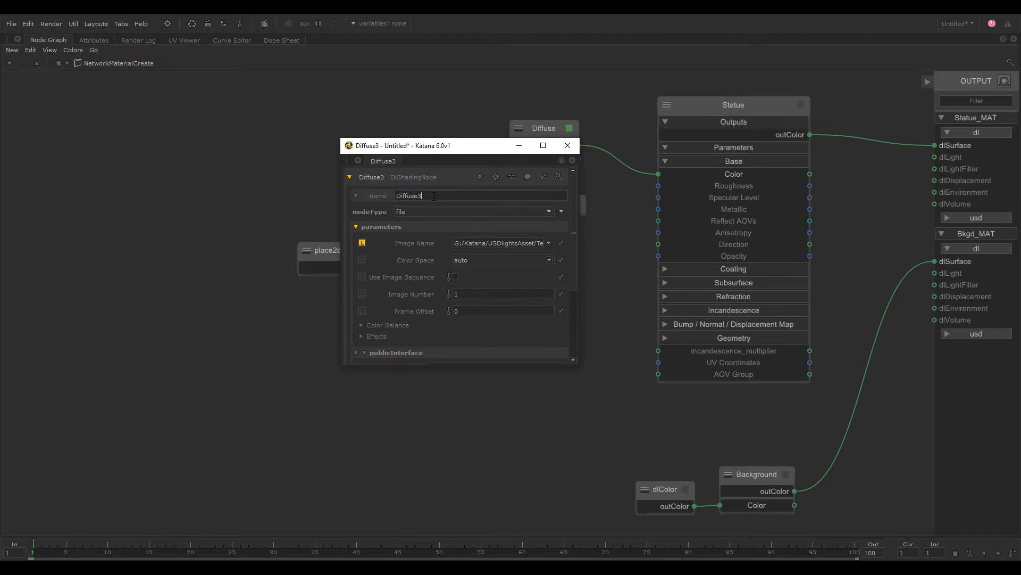
drag(434, 196, 391, 198)
text(Bump)
key(Return)
click(567, 145)
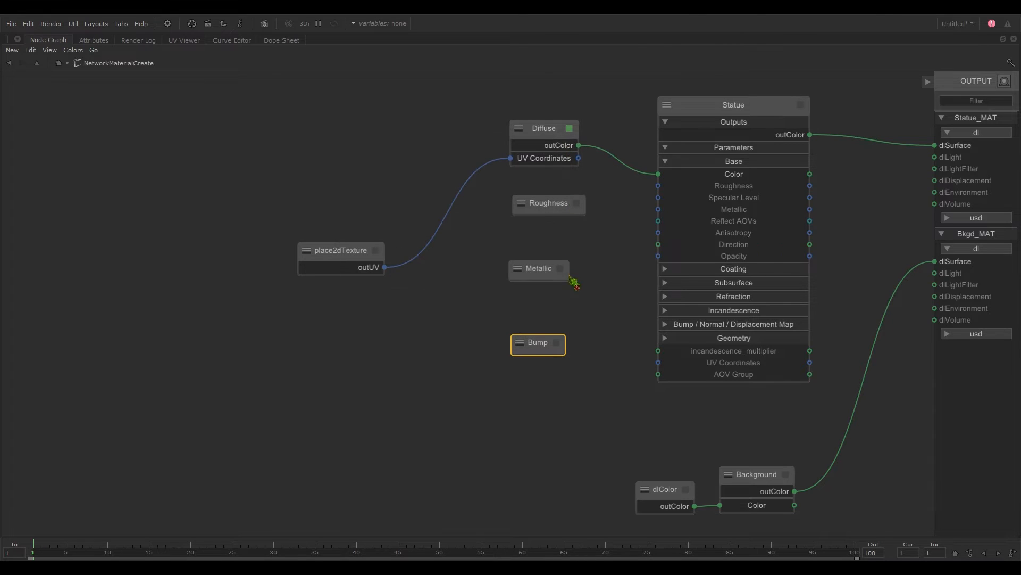
drag(548, 208, 544, 210)
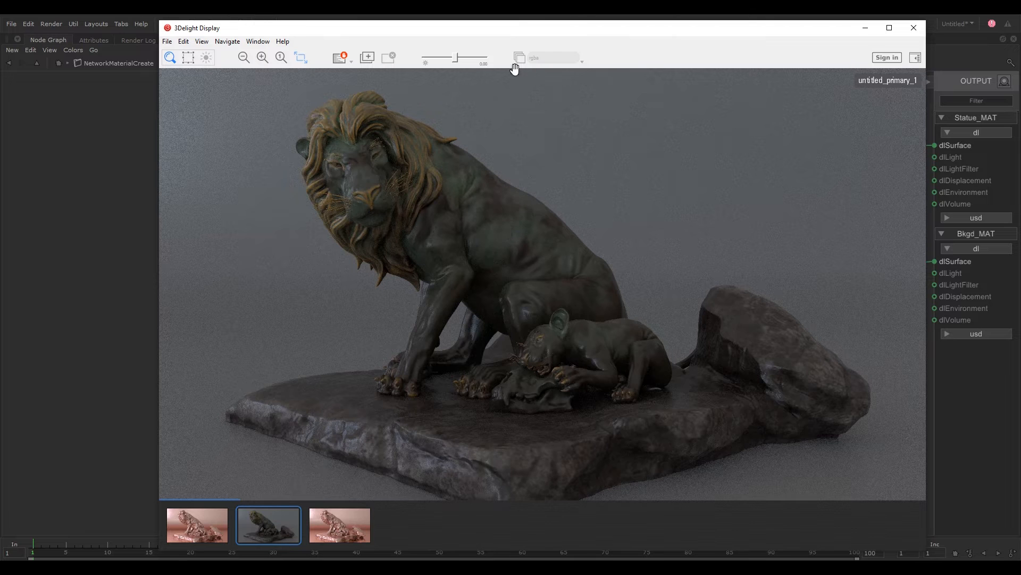
Load Specular Roughness.1001.tx into the Roughness node's Image Name and replace the 1001 tile number with UDIM
drag(504, 36, 1020, 35)
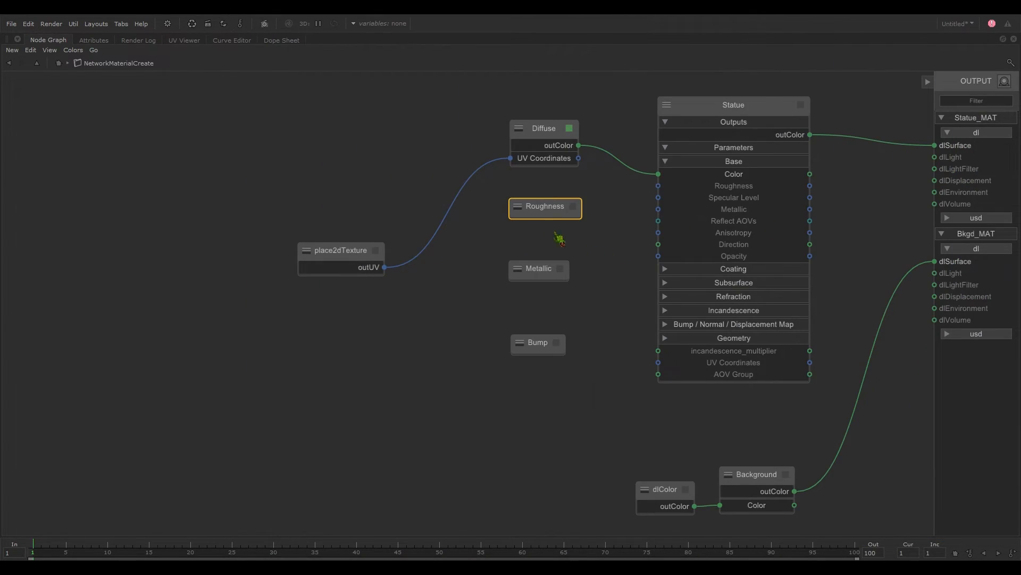
click(581, 211)
drag(579, 214, 703, 215)
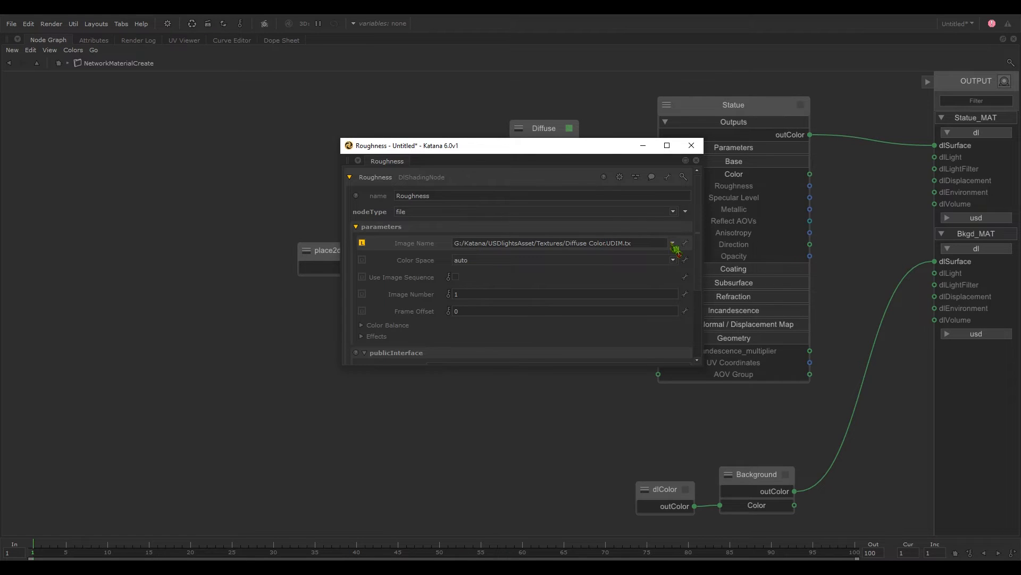
click(673, 242)
click(691, 260)
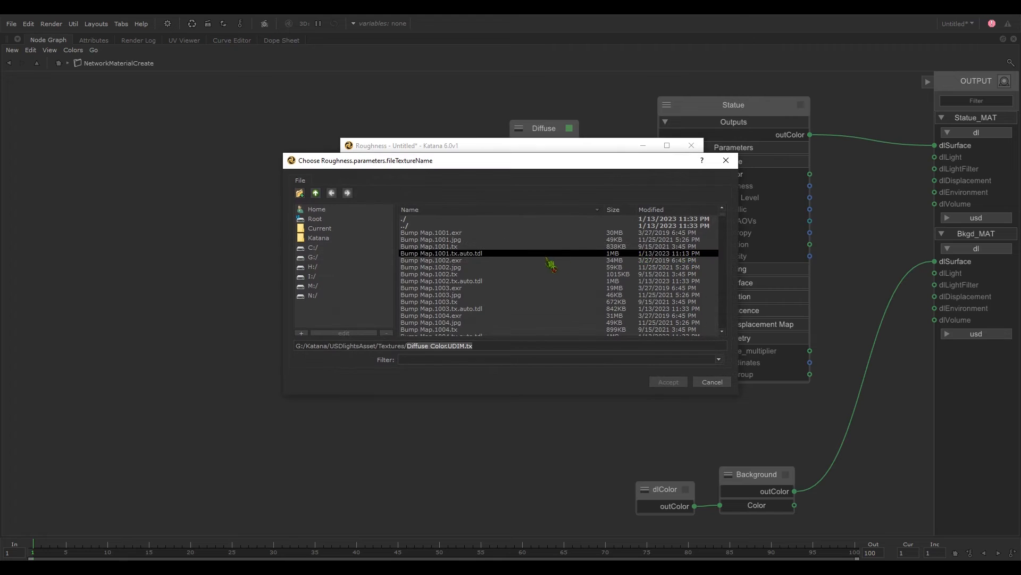
scroll(728, 234, down, 15)
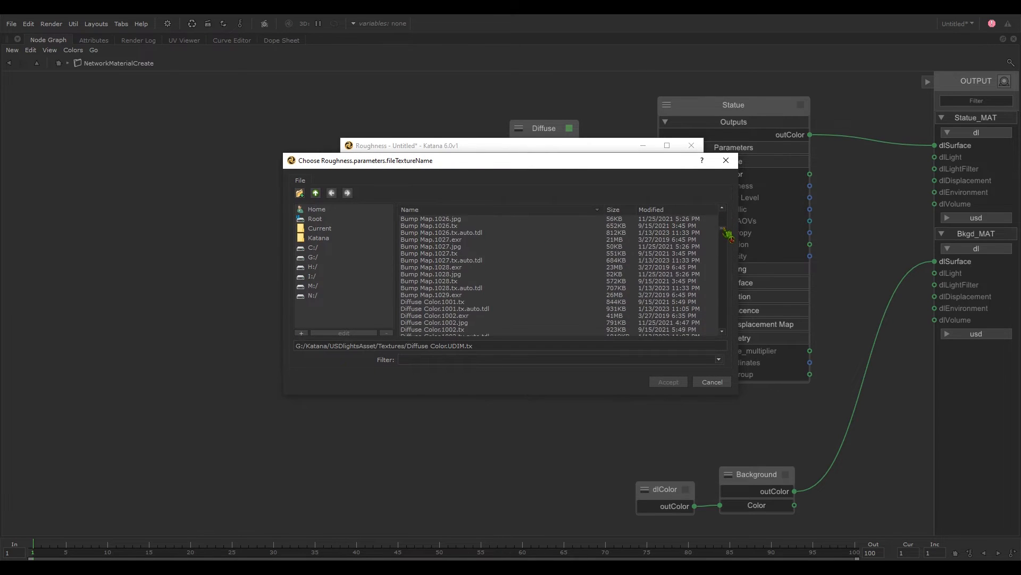
scroll(727, 235, down, 5)
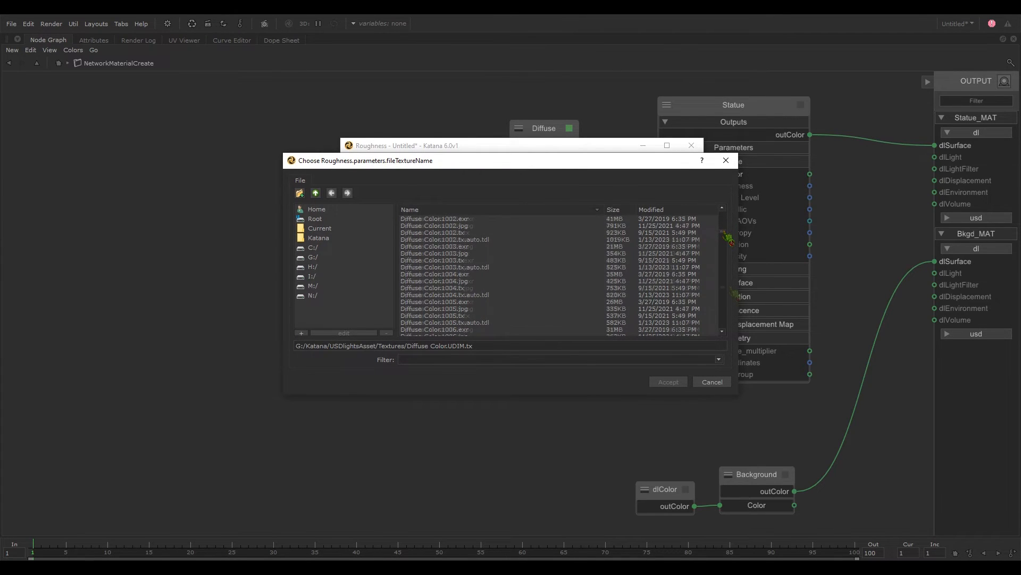
drag(728, 236, 736, 296)
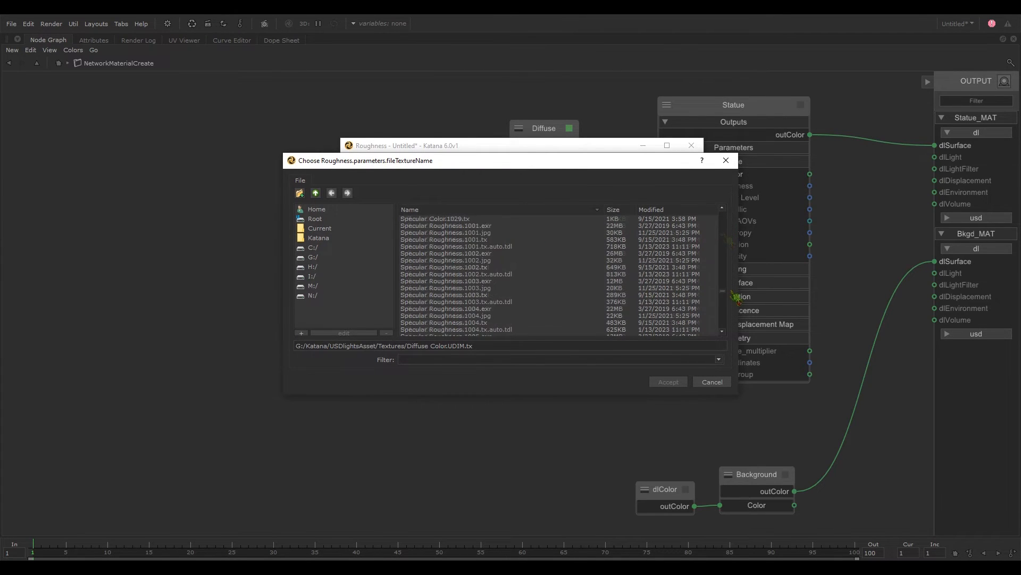
click(447, 241)
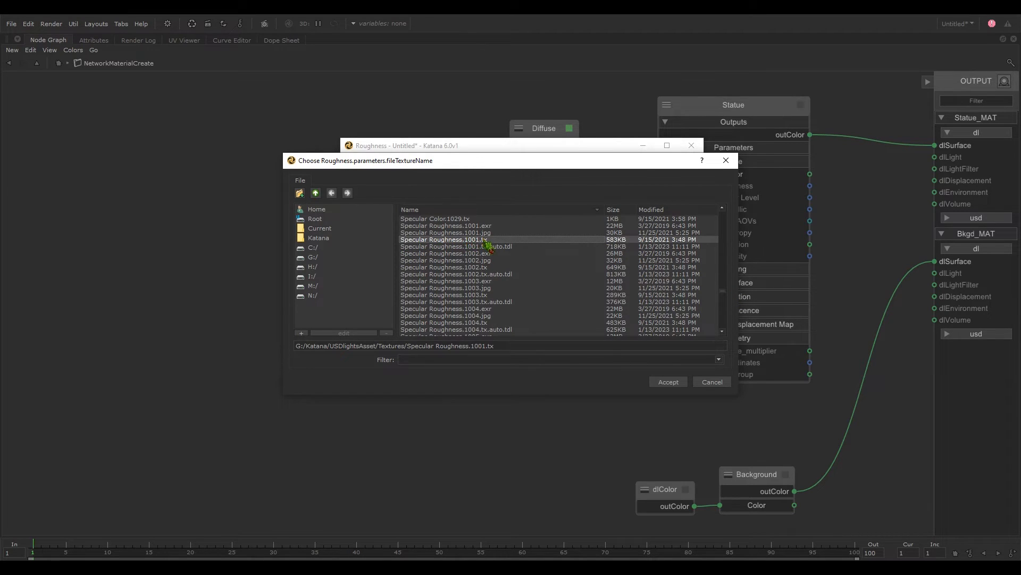
click(664, 382)
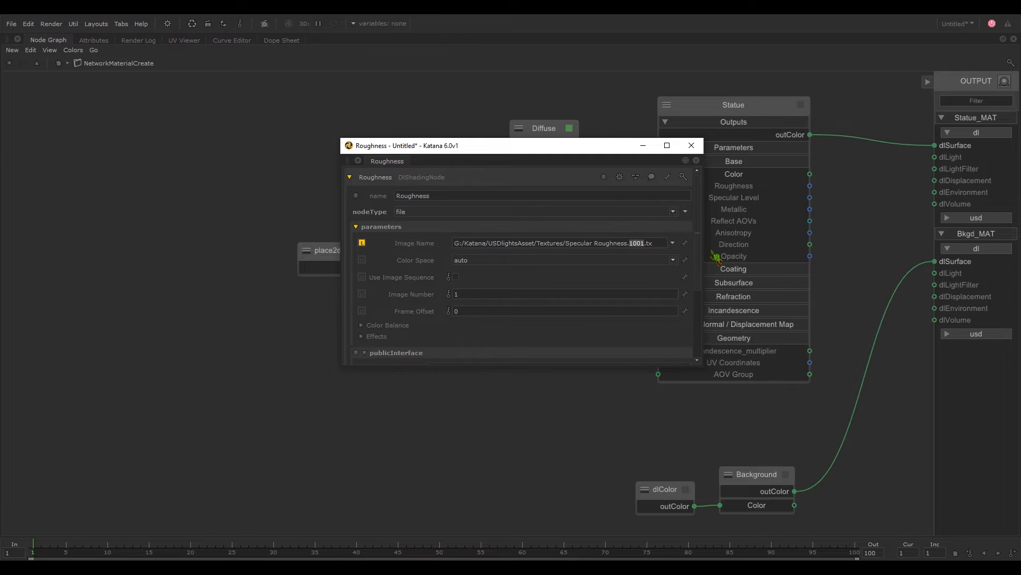
text(UDIM)
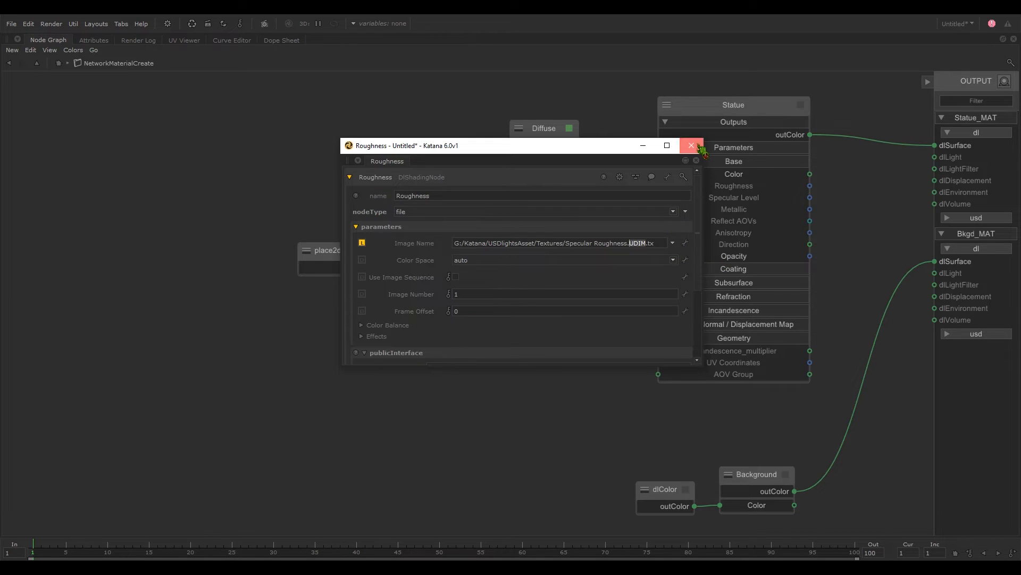
click(700, 148)
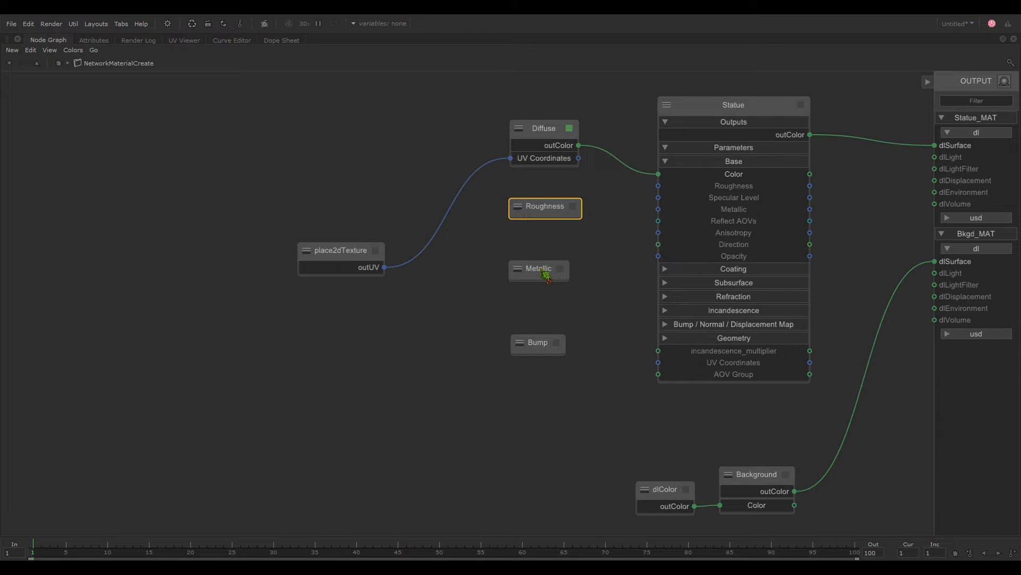
Load Metalness.1001.tx into the Metallic node's Image Name and replace the 1001 tile number with UDIM
key(alt+e)
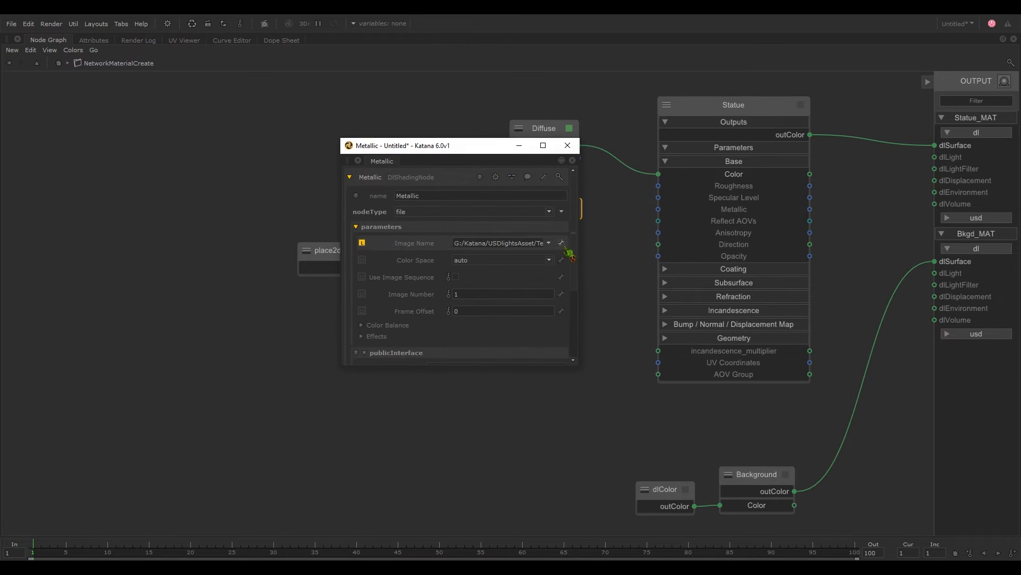
drag(578, 242, 766, 242)
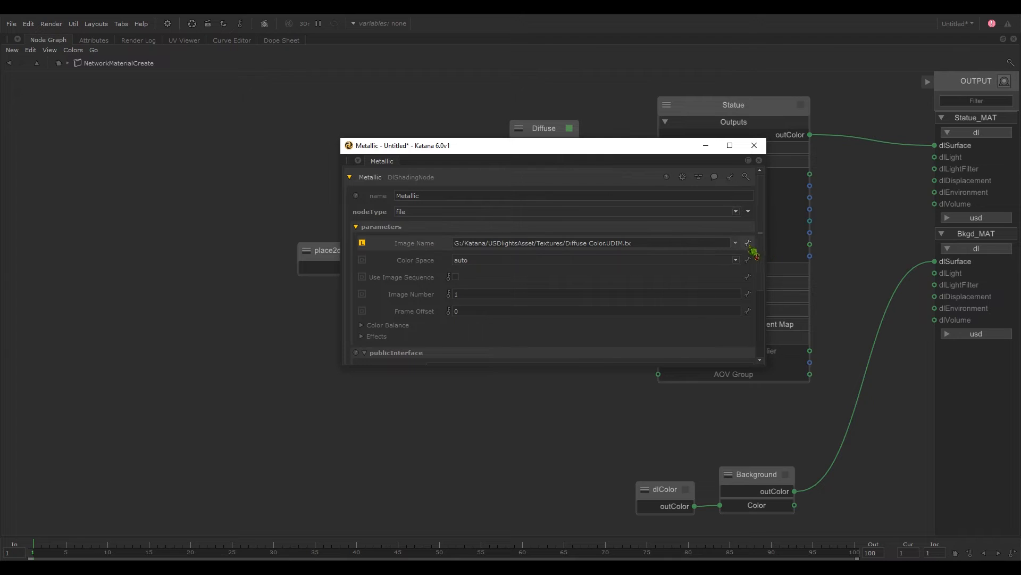
click(749, 244)
click(752, 264)
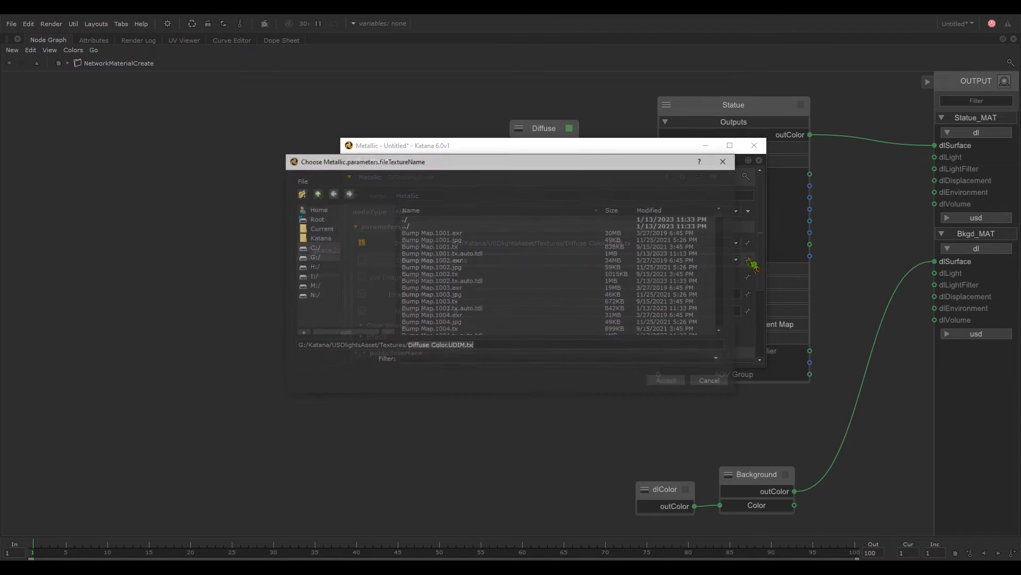
drag(724, 217, 725, 269)
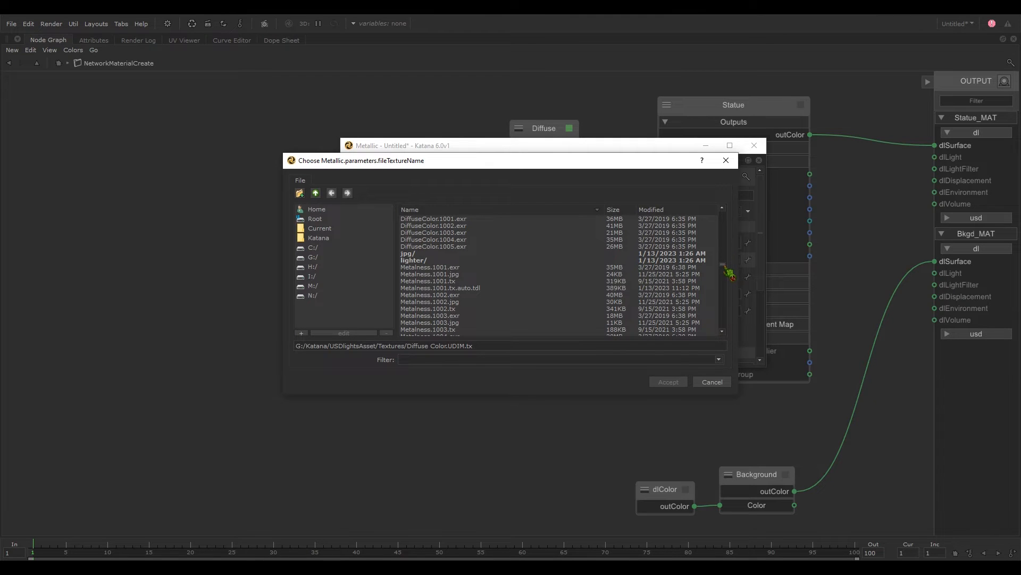
click(449, 281)
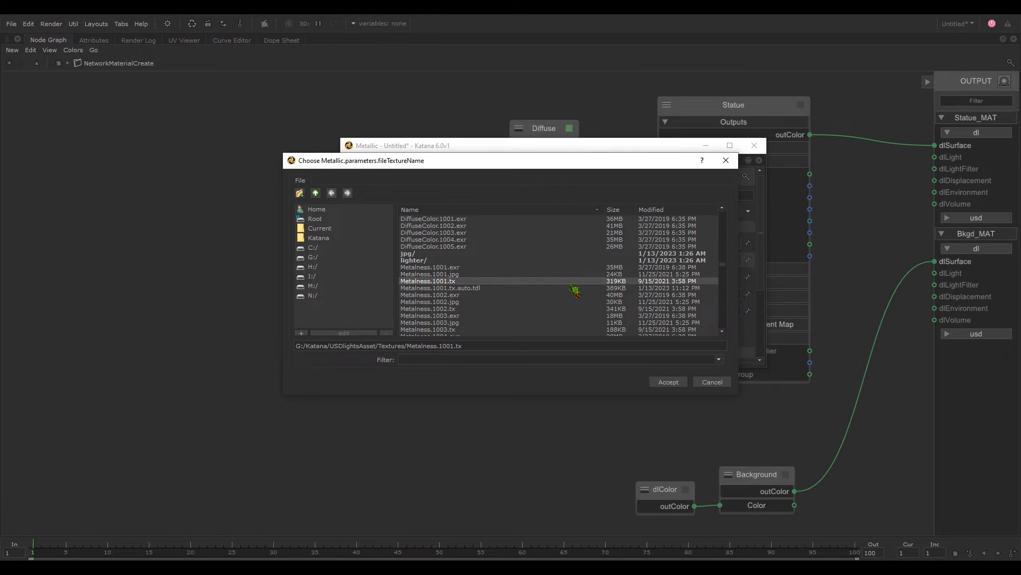
mouse_move(722, 267)
mouse_down()
mouse_move(726, 338)
mouse_move(725, 274)
mouse_up()
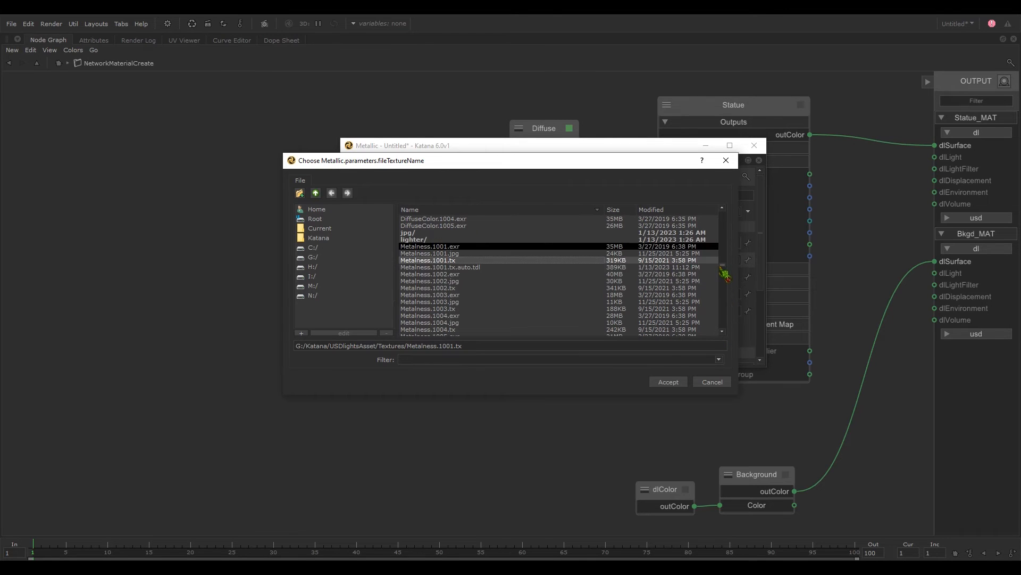
click(668, 382)
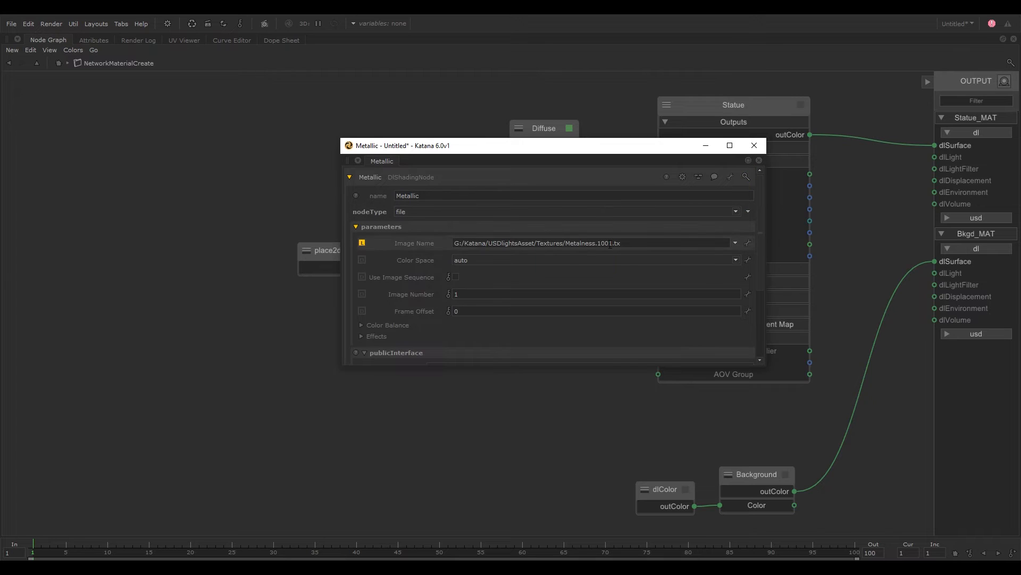
drag(612, 244, 603, 245)
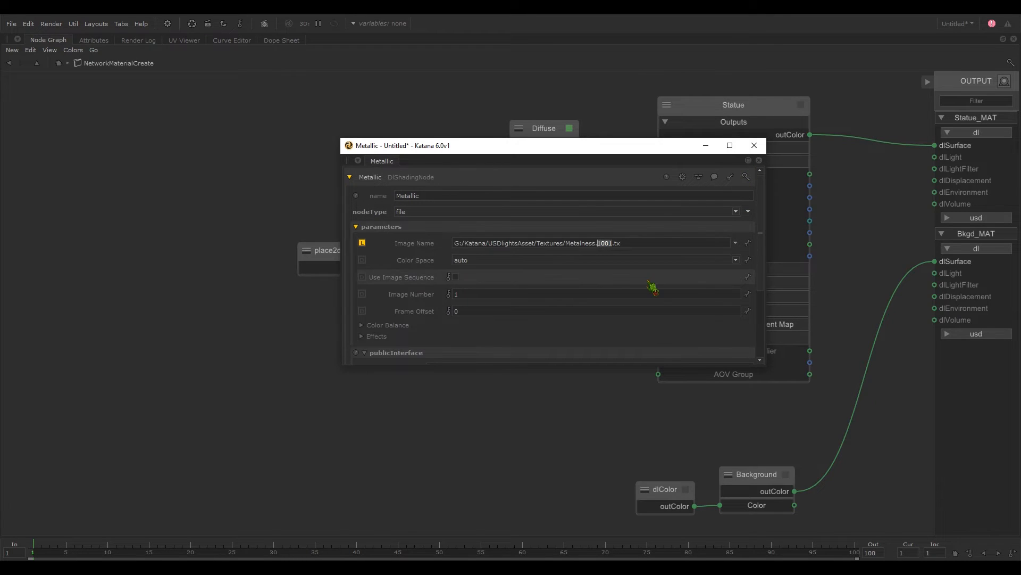
text(UDIM)
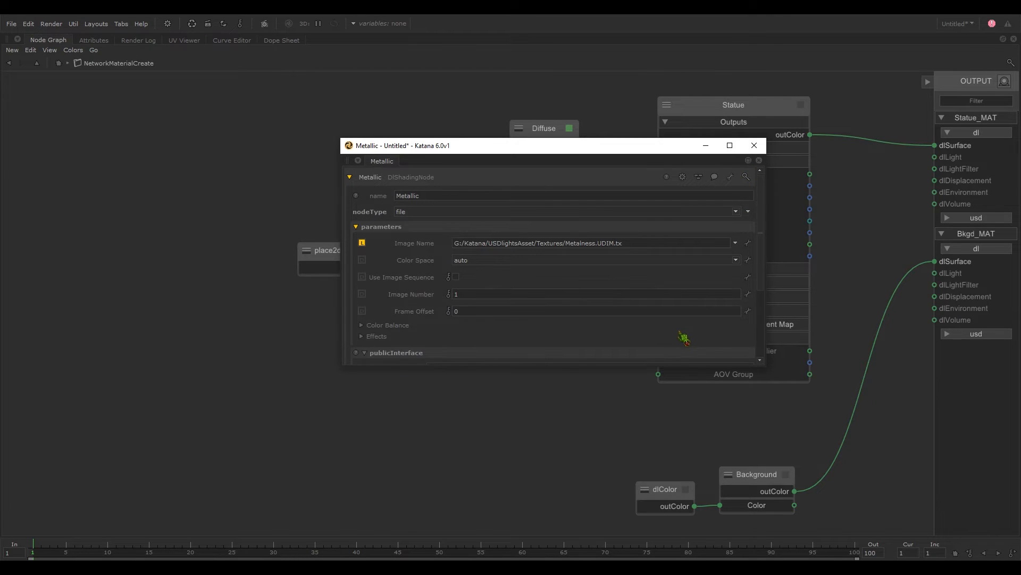
click(754, 145)
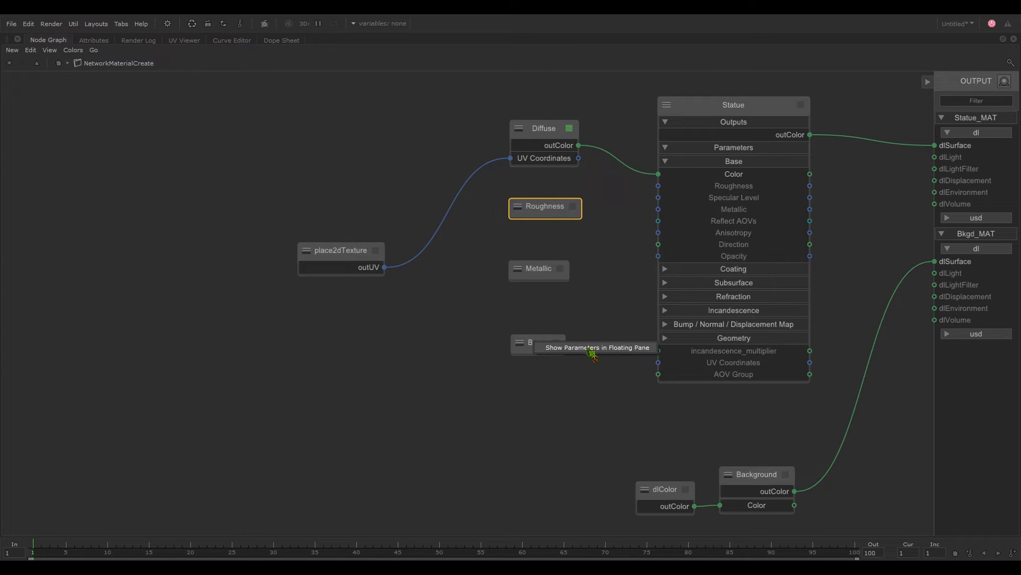
Load Bump Map.1001.tx into the Bump node's Image Name and replace the 1001 tile number with UDIM
click(592, 354)
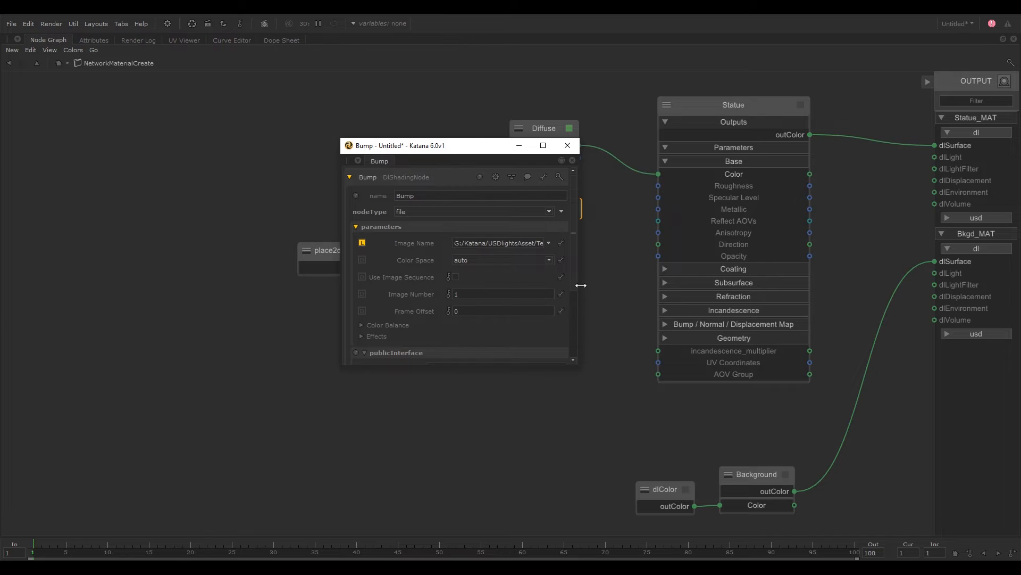
drag(585, 285, 716, 285)
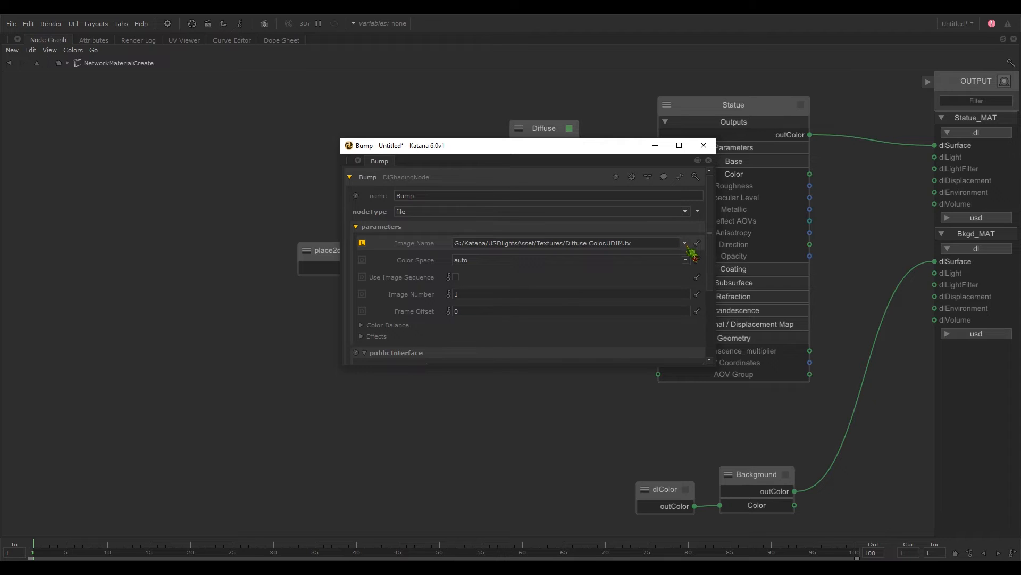
click(686, 244)
click(708, 268)
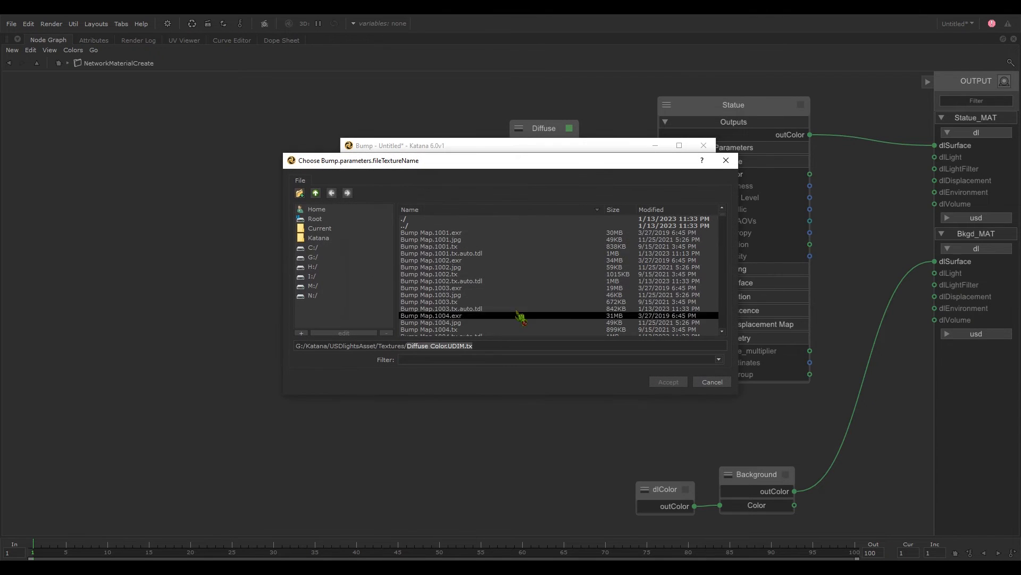
click(476, 247)
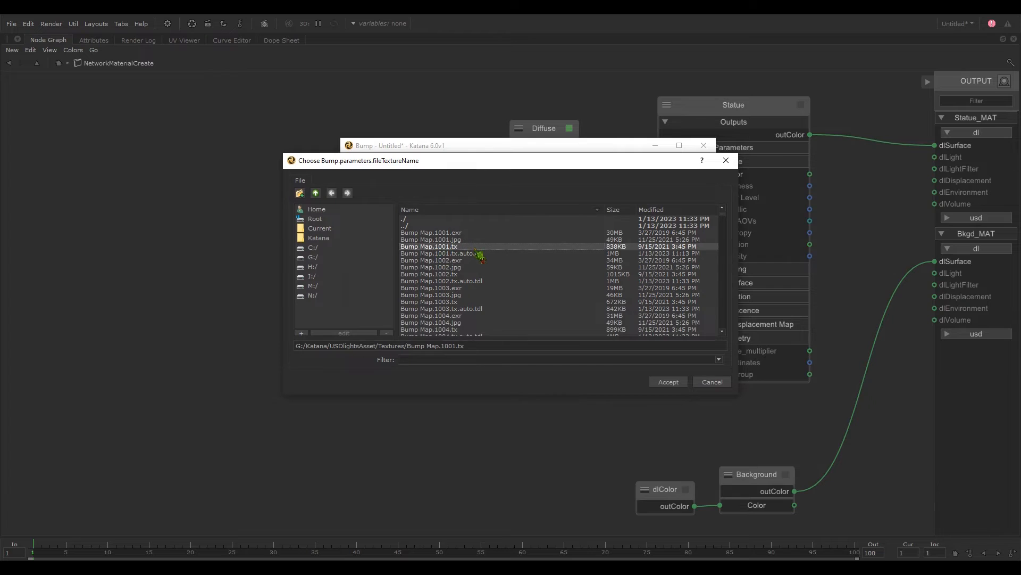
click(666, 383)
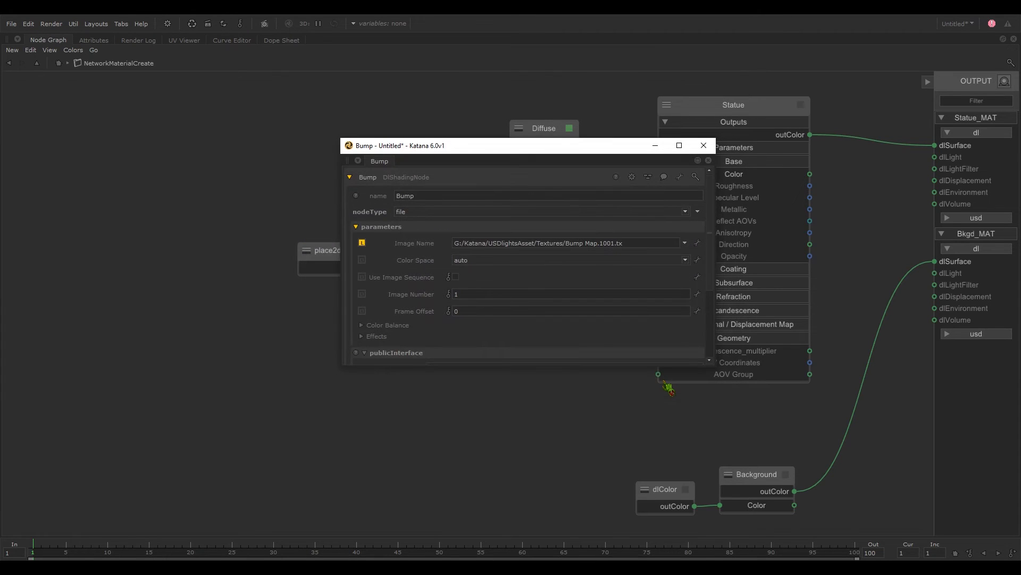
double_click(606, 243)
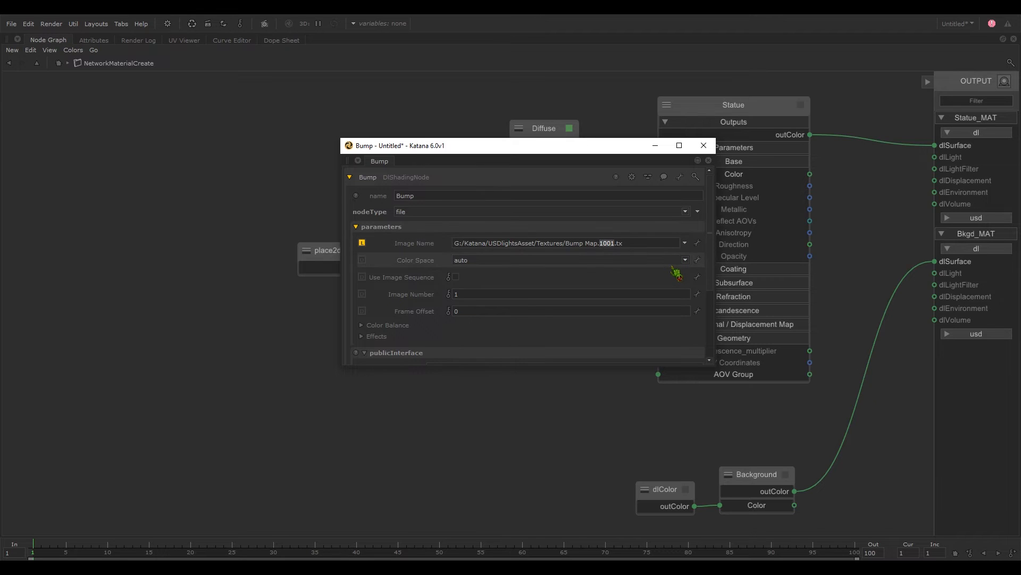
text(UDIM)
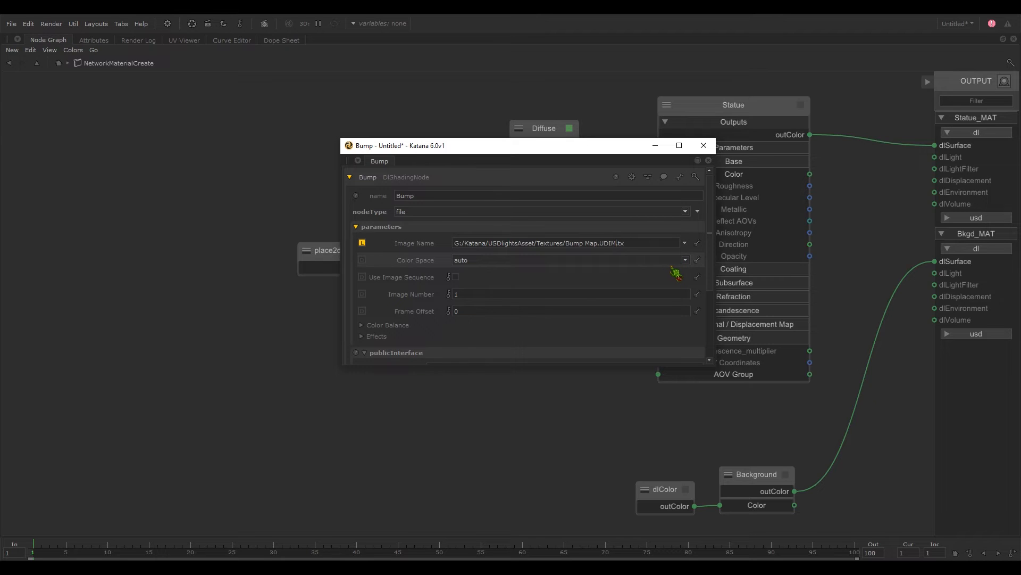
click(703, 145)
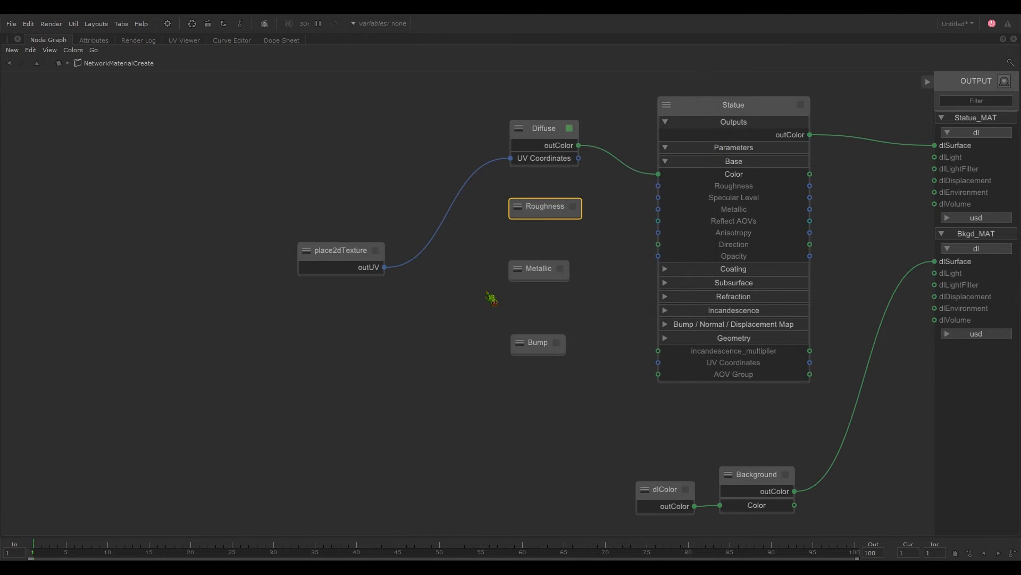
Move Metallic and Bump clear of the expanded Roughness node and connect place2dTexture's outUV to Roughness's UV Coordinates
drag(536, 347, 508, 477)
drag(557, 271, 531, 370)
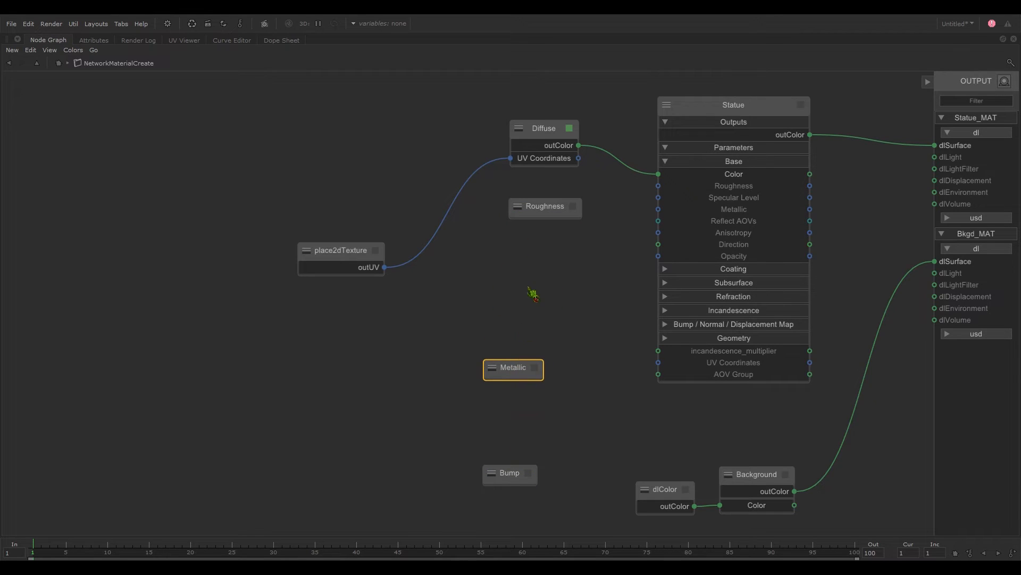
click(521, 208)
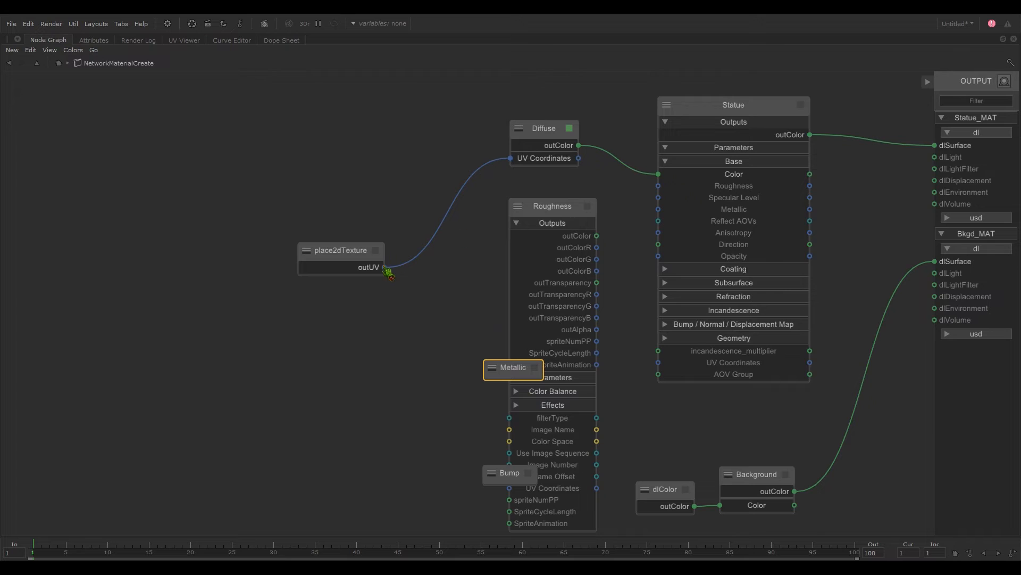
drag(511, 360, 420, 365)
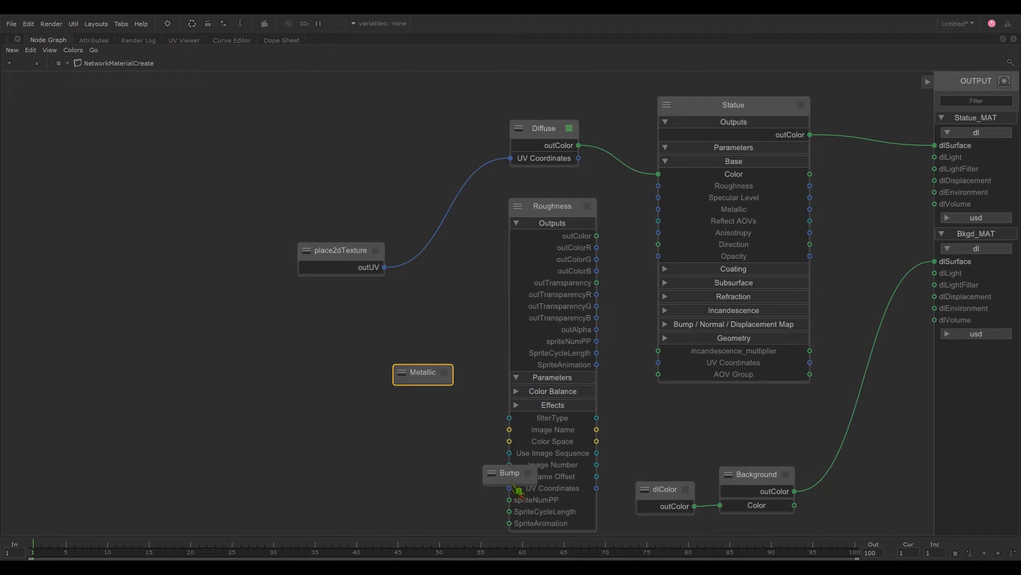
drag(509, 483, 446, 483)
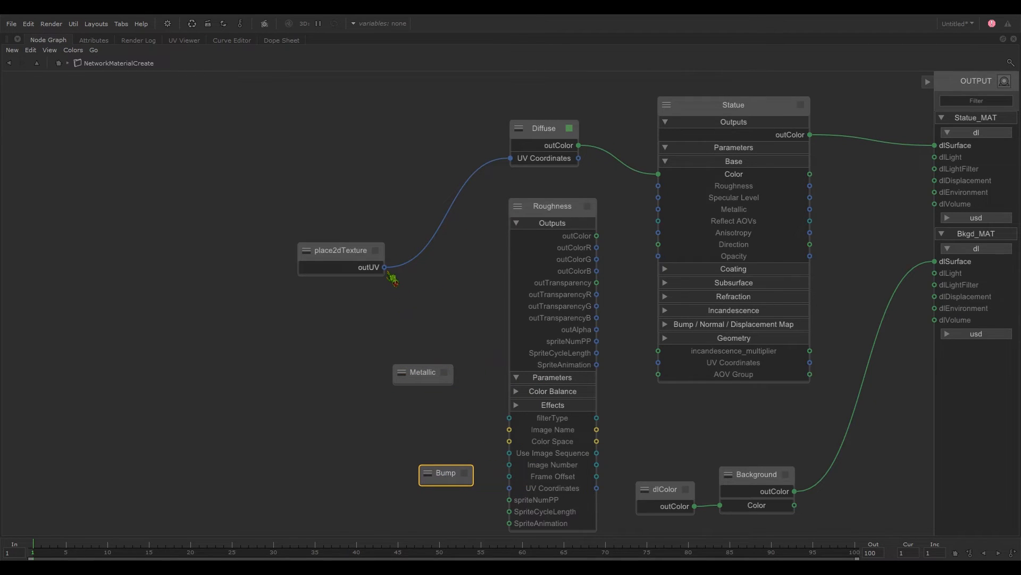
scroll(392, 277, down, 5)
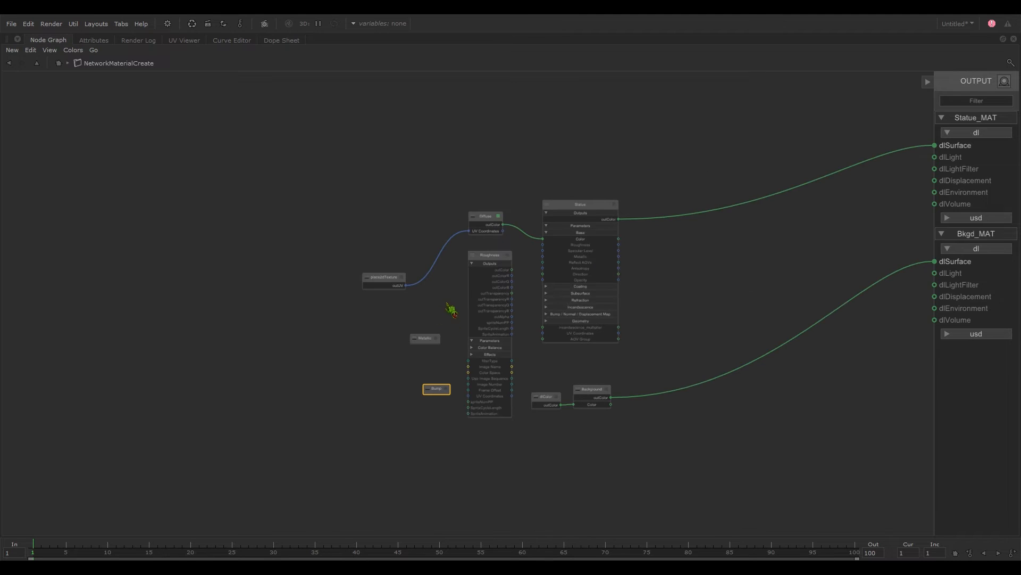
scroll(454, 297, up, 5)
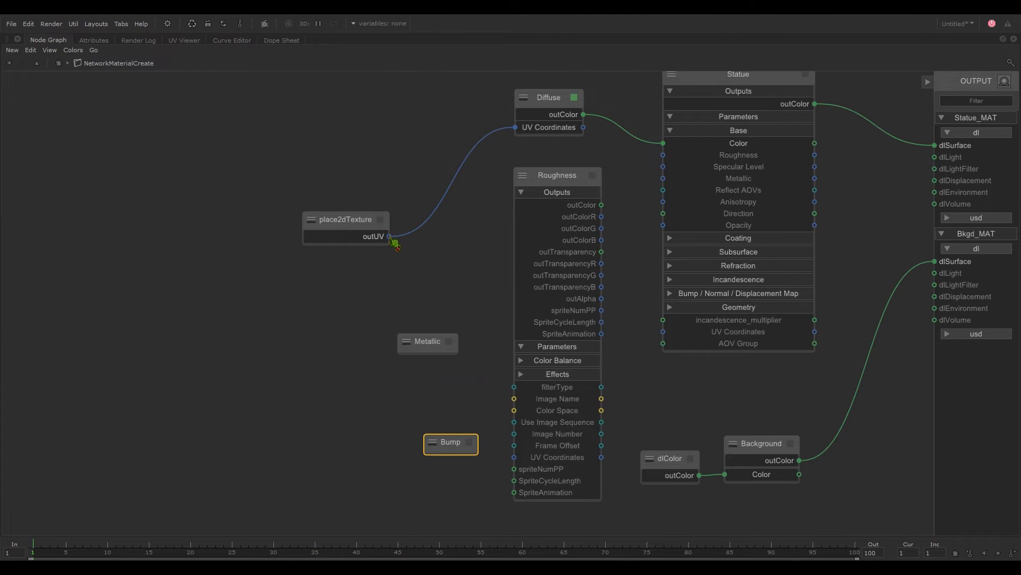
drag(390, 237, 514, 457)
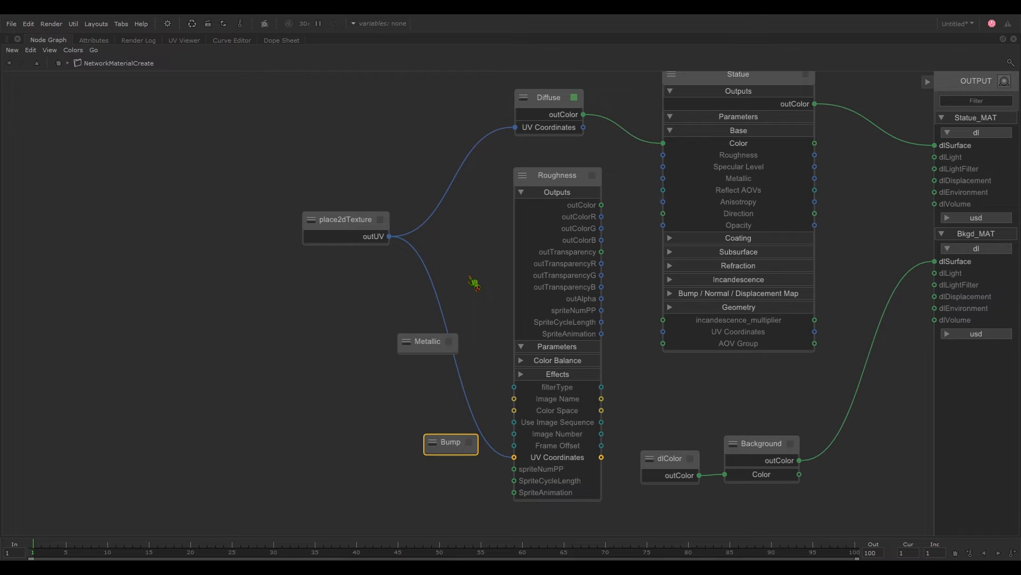
middle_drag(473, 283, 468, 288)
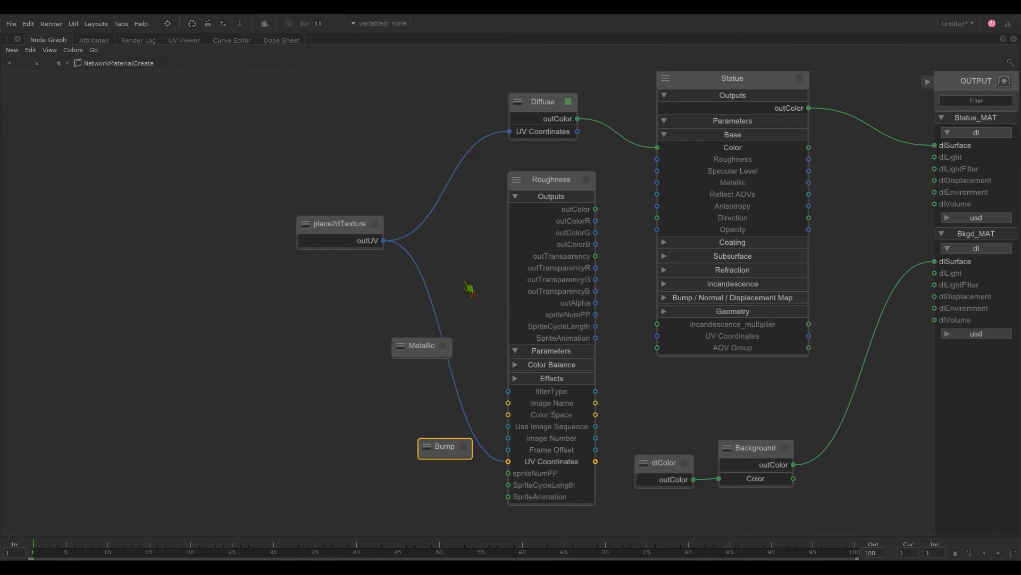
Connect the Roughness node's outColorR to the Statue shader's Roughness input, and tidy the collapsed node beneath Diffuse
drag(448, 448, 405, 449)
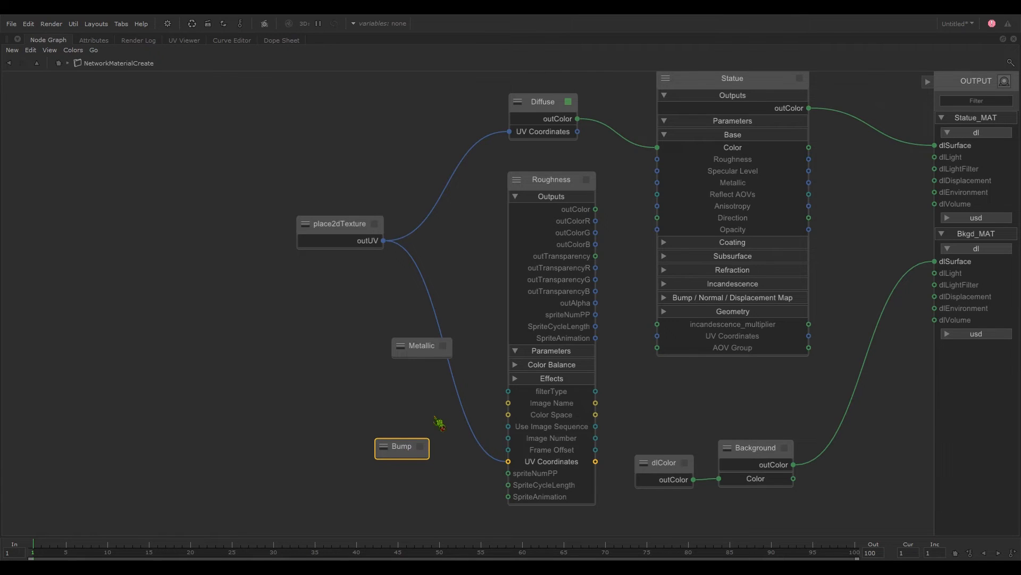
drag(424, 353, 403, 351)
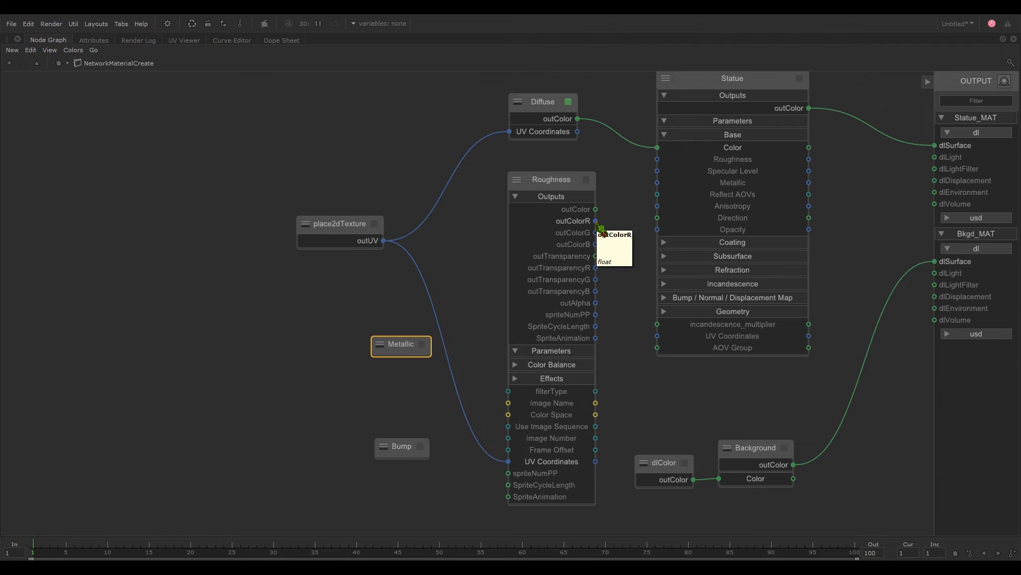
drag(601, 230, 663, 168)
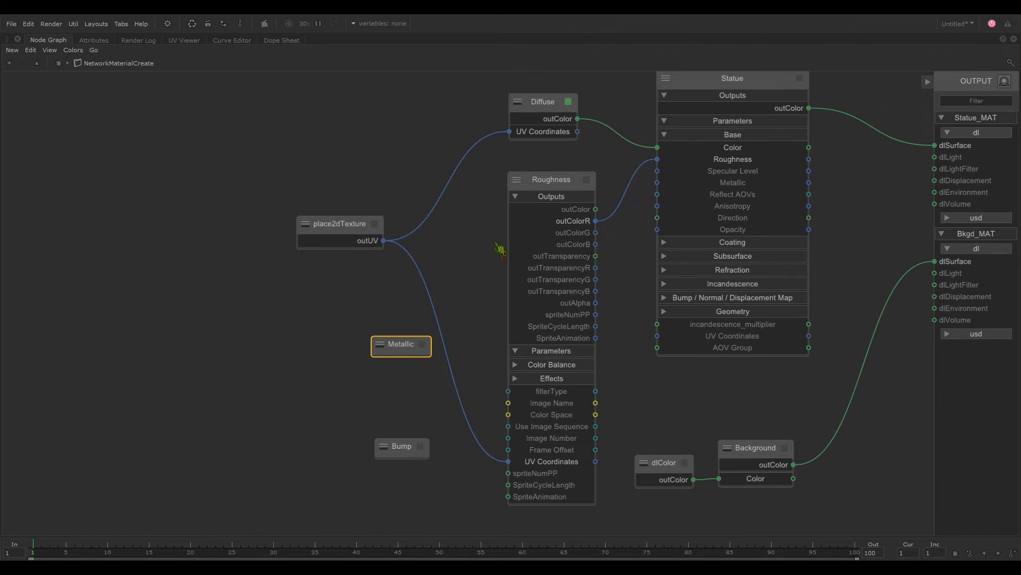
click(518, 180)
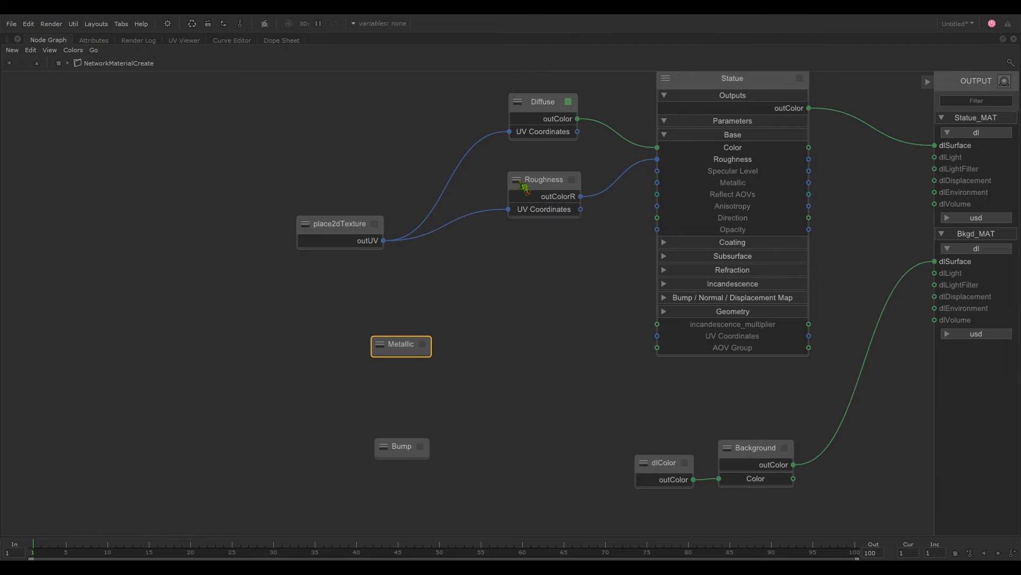
drag(543, 189, 542, 181)
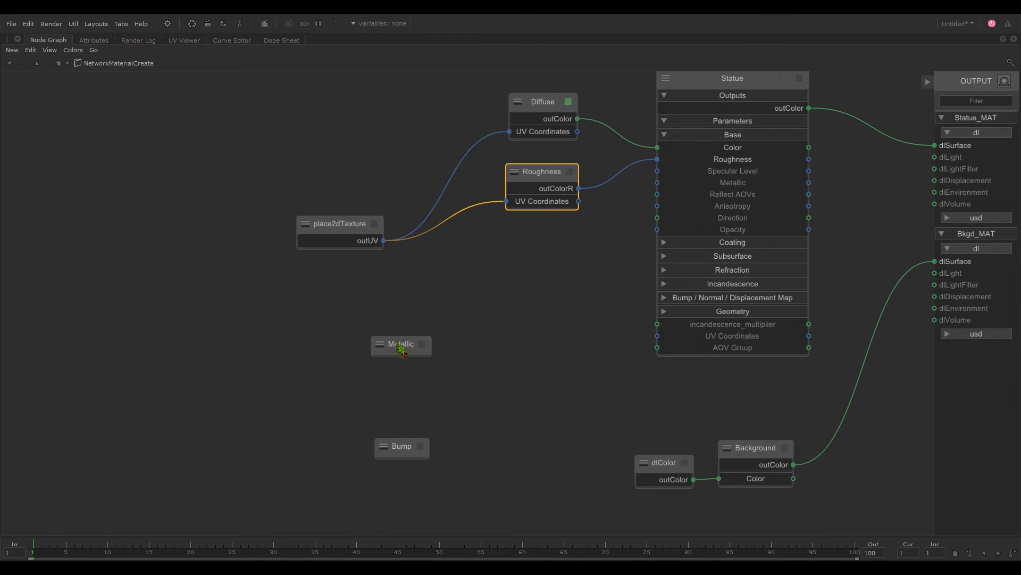
Place the Metallic node beneath Roughness, expand it, and connect place2dTexture's outUV to its UV Coordinates
drag(399, 347, 520, 250)
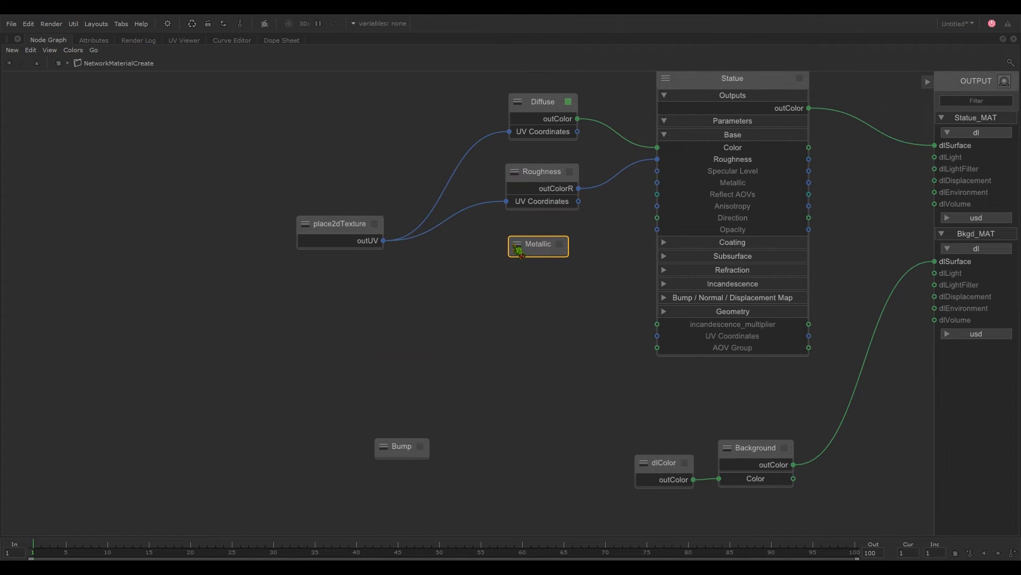
click(517, 245)
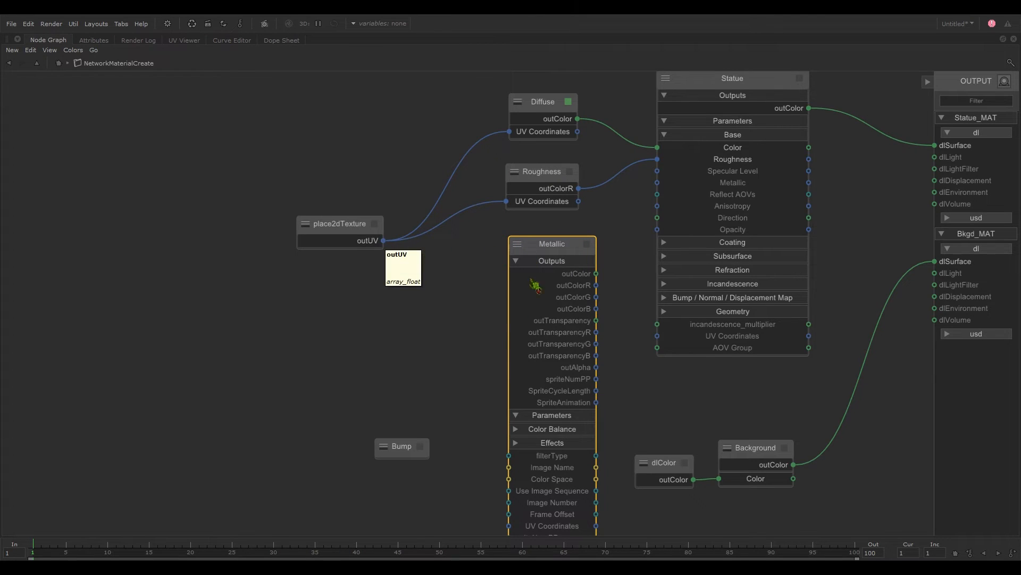
middle_drag(491, 330, 489, 284)
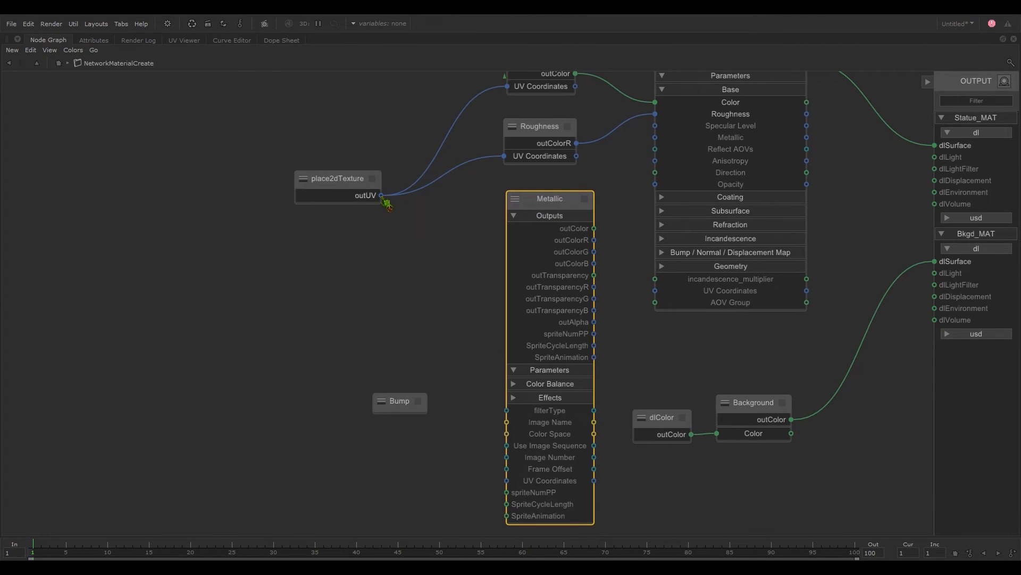
drag(381, 196, 507, 481)
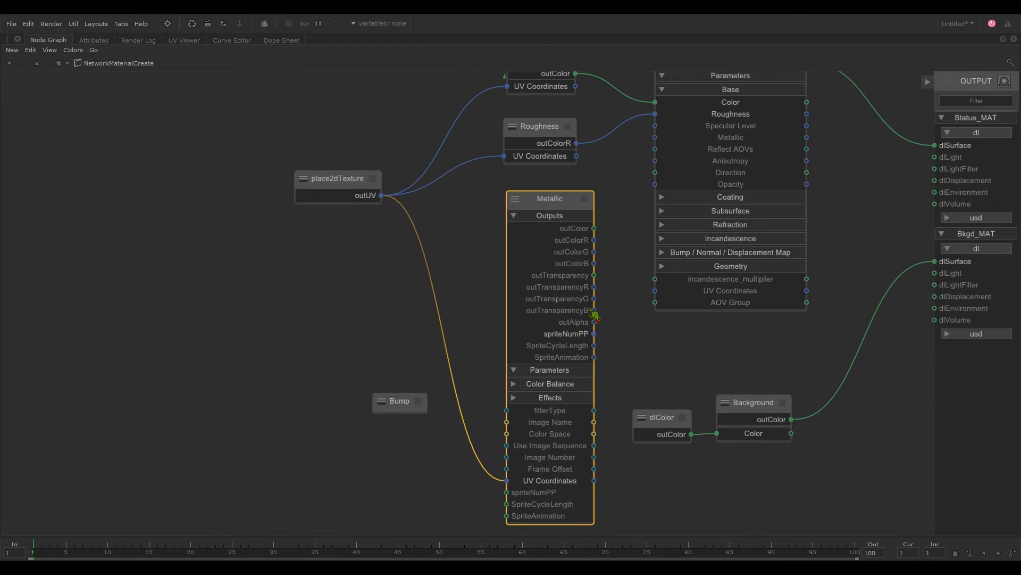
Connect the Metallic node's outColorR to the Statue shader's Metallic input, and collapse Metallic to its connected ports
drag(594, 240, 655, 137)
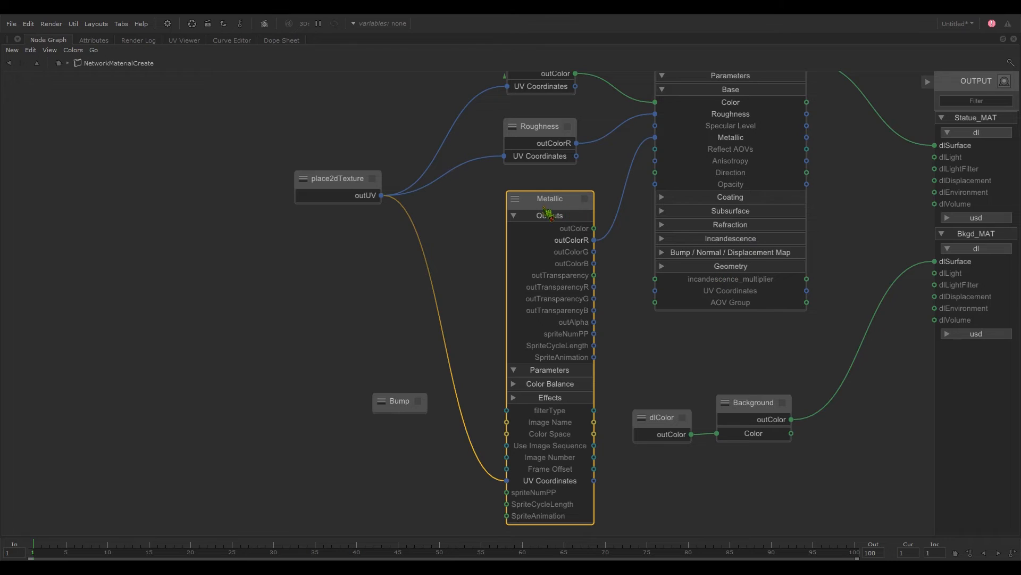
click(516, 200)
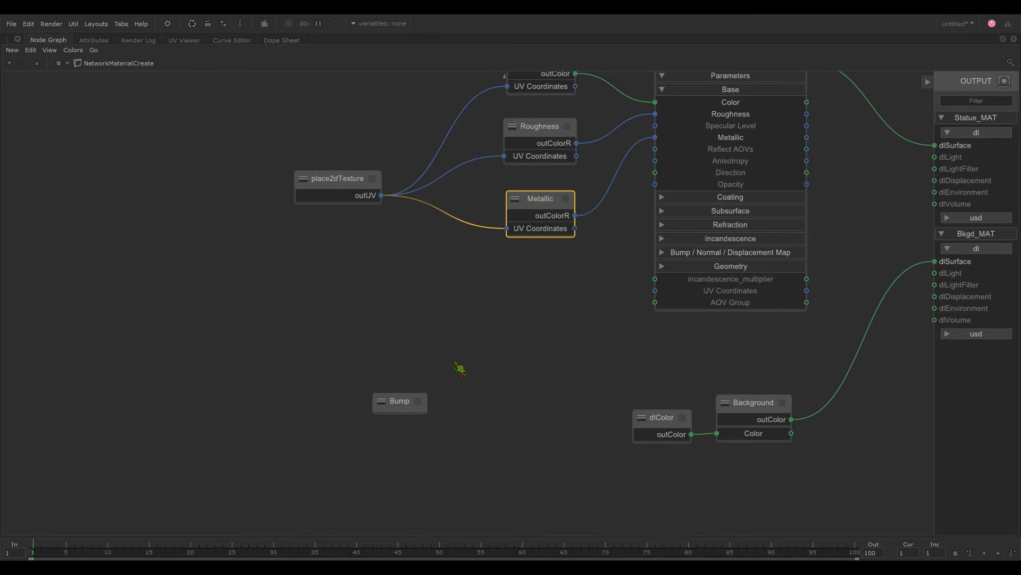
Place the Bump node beneath Metallic, expand it, and connect place2dTexture's outUV to its UV Coordinates
drag(408, 408, 542, 275)
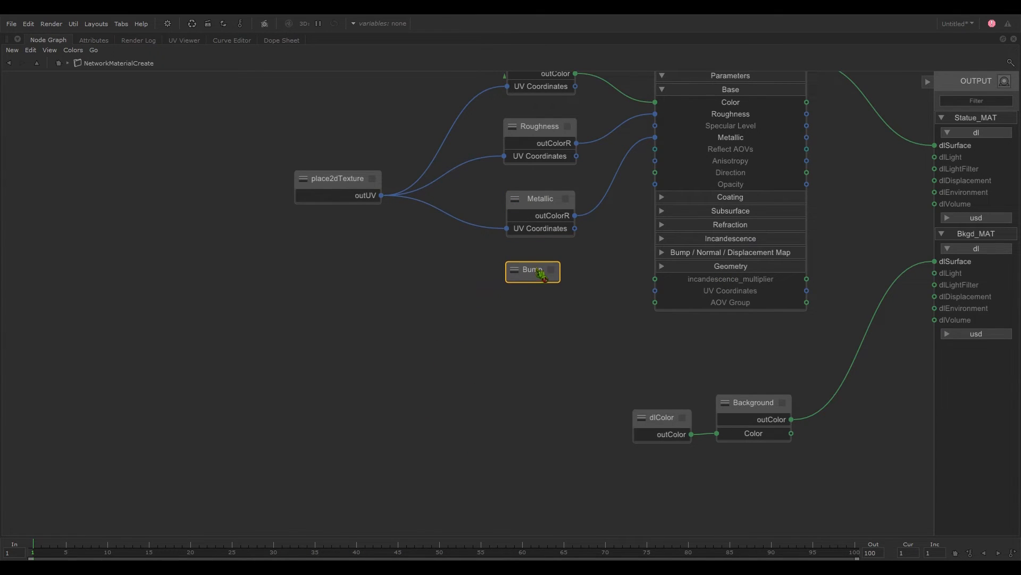
click(516, 272)
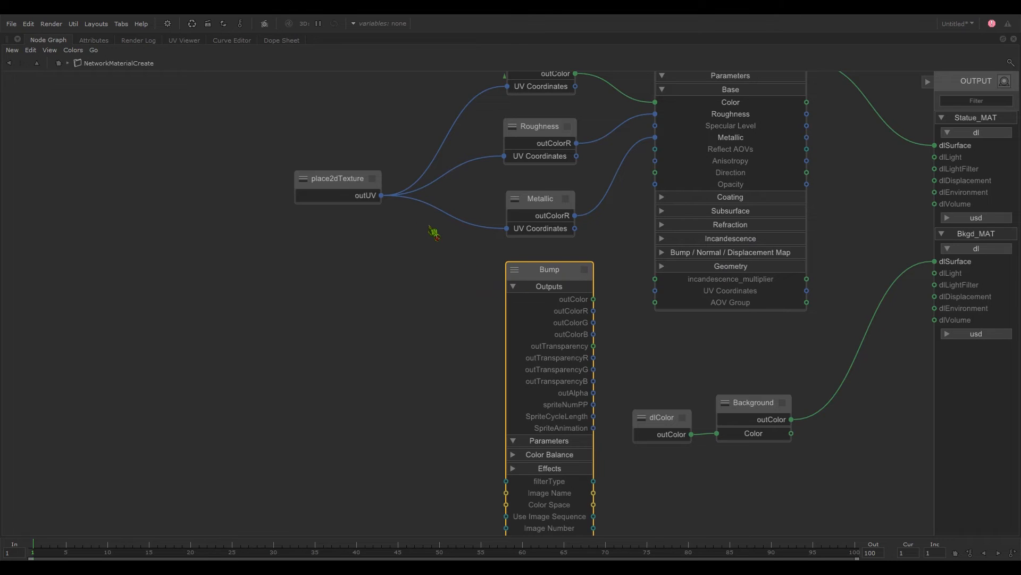
middle_drag(403, 278, 386, 206)
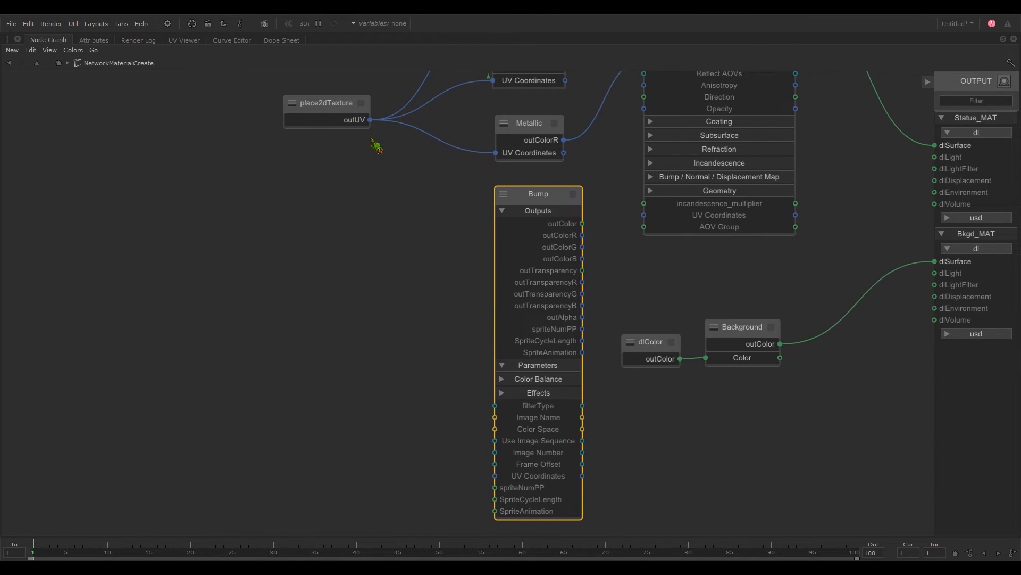
drag(373, 121, 502, 485)
click(499, 477)
Expand the Statue shader's Bump / Normal / Displacement Map group, connect Bump's outColorR to Intensity, and check the render in 3Delight Display
middle_drag(484, 296, 458, 372)
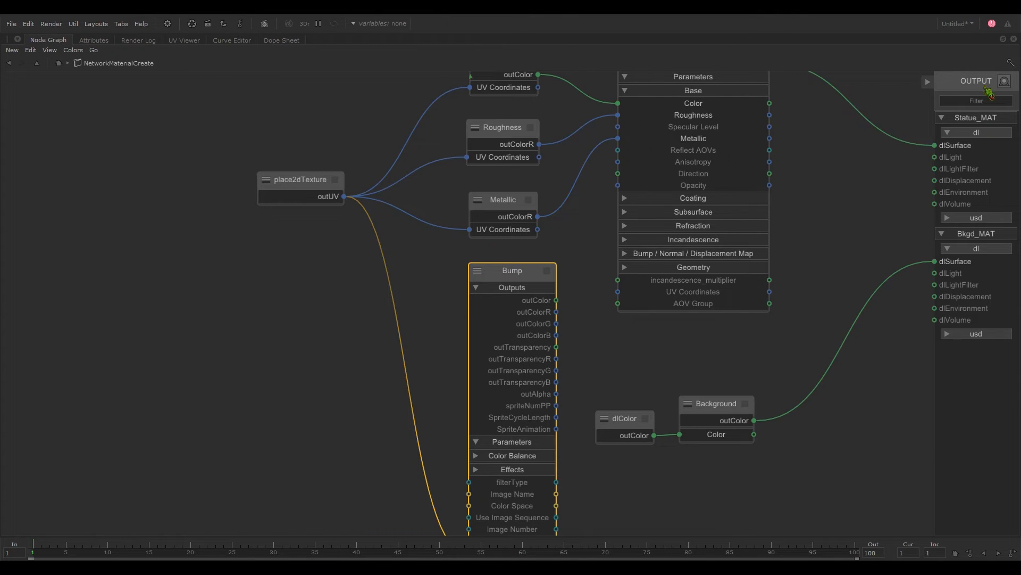
middle_drag(443, 278, 383, 266)
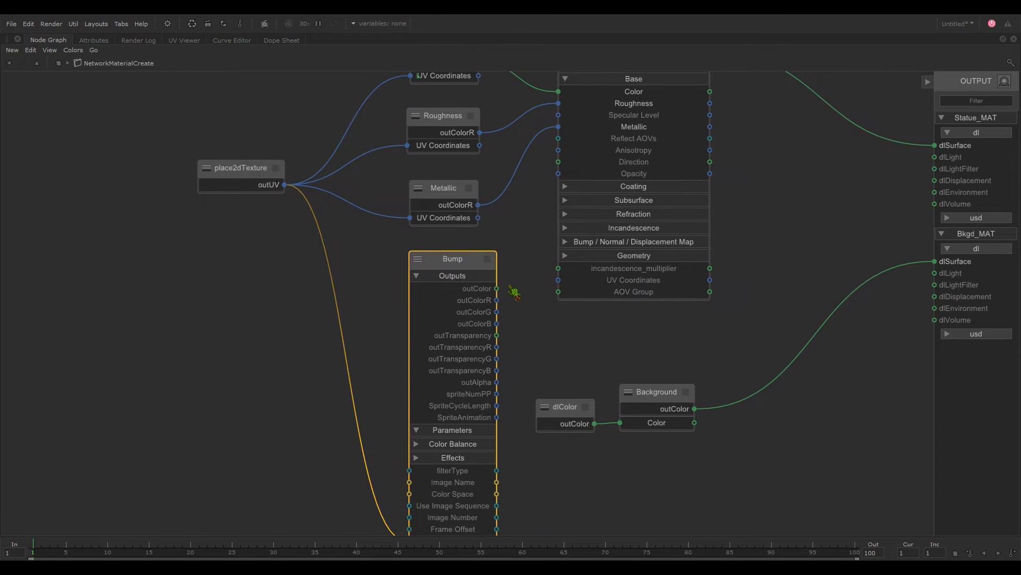
middle_drag(509, 285, 503, 292)
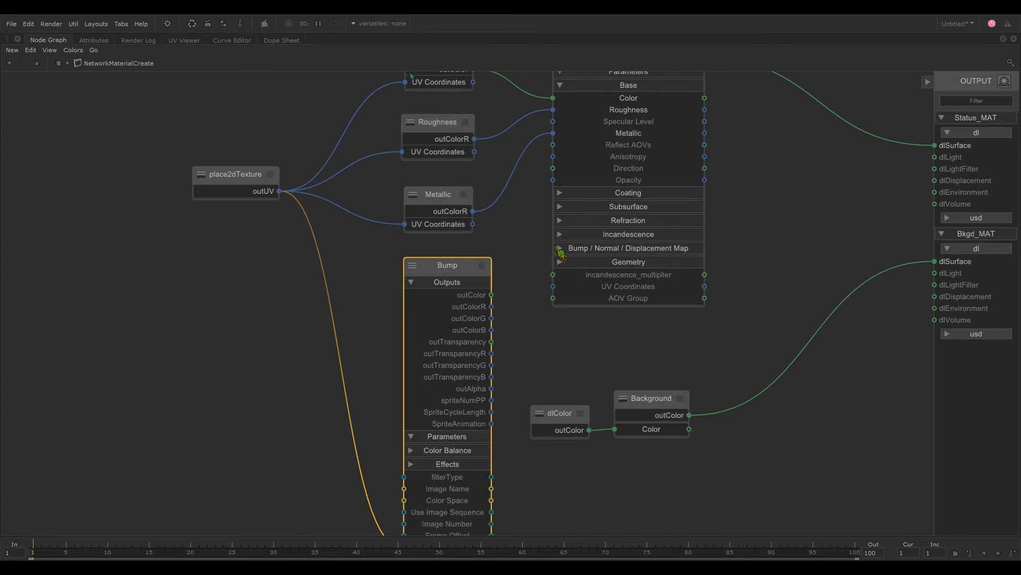
click(560, 248)
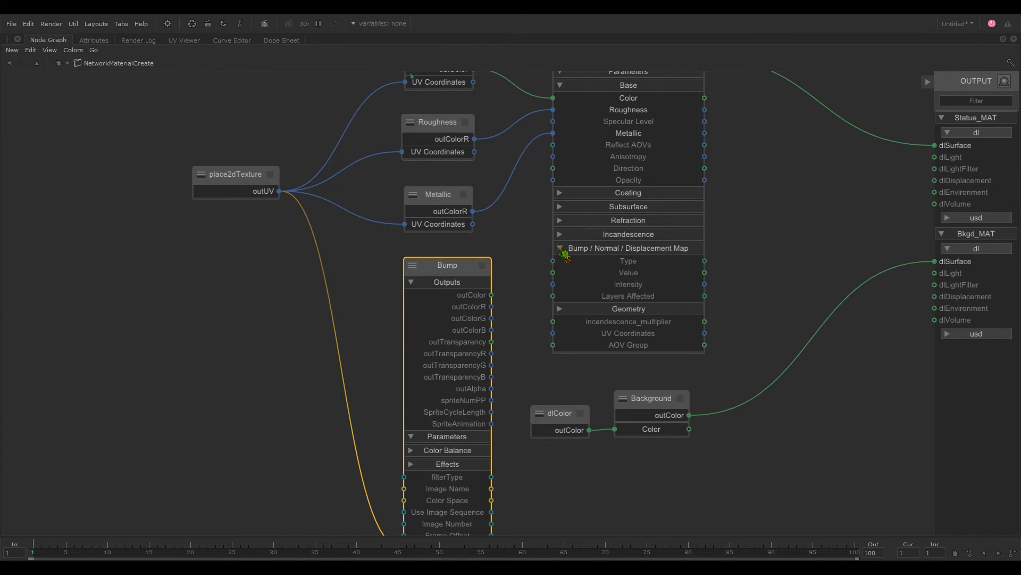
middle_drag(541, 351, 541, 319)
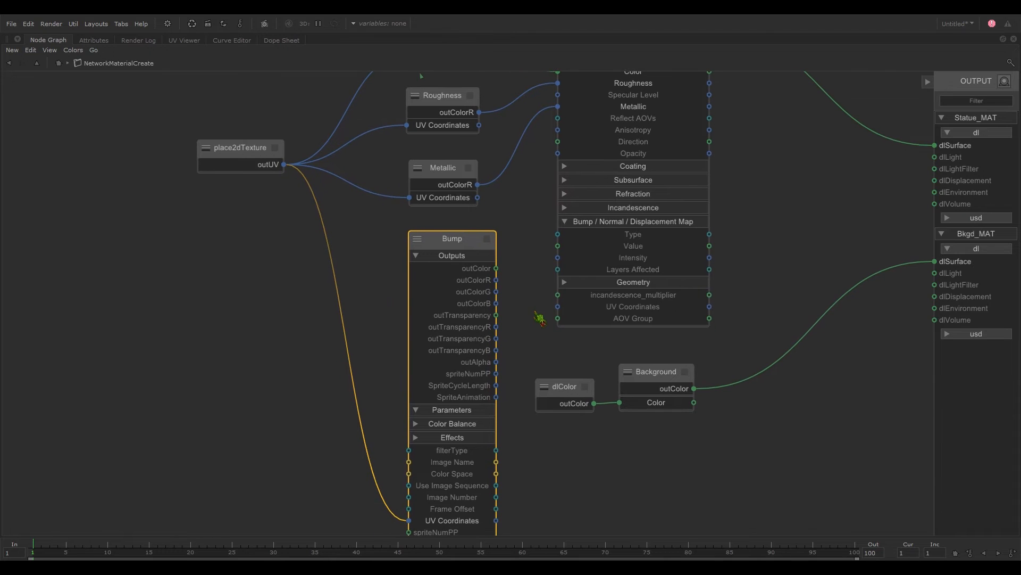
click(497, 281)
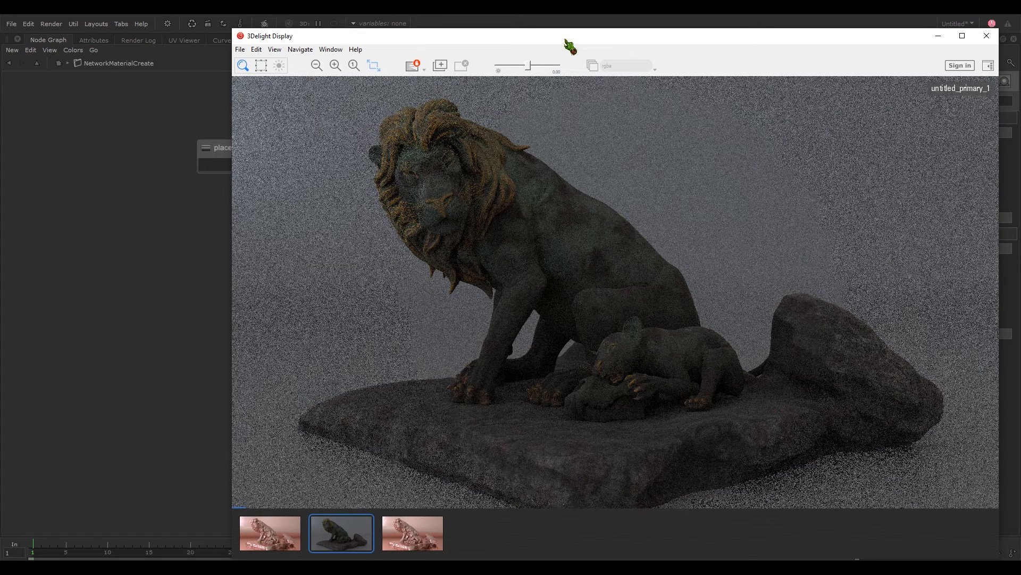
drag(565, 39, 1020, 37)
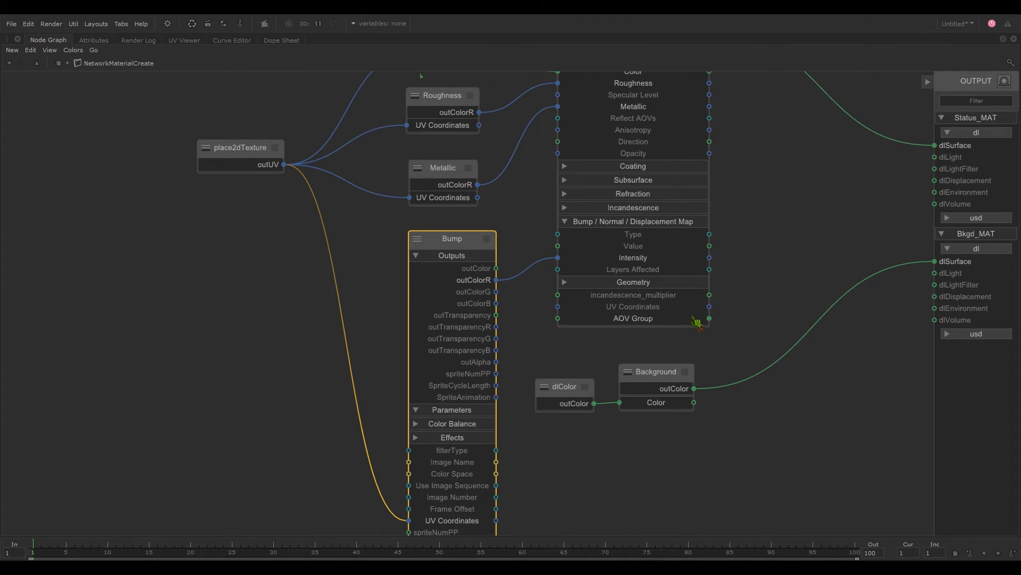
Leave the material network, set the envLight Intensity to 3 in GafferThree, and check the brightened render in 3Delight Display
middle_drag(714, 278, 694, 282)
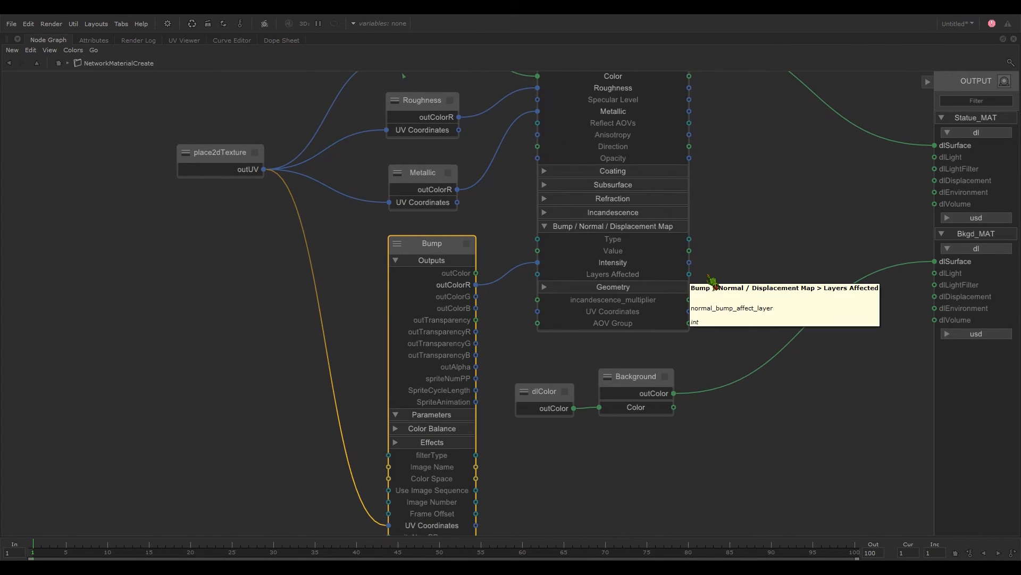
key(space)
middle_drag(599, 365, 456, 379)
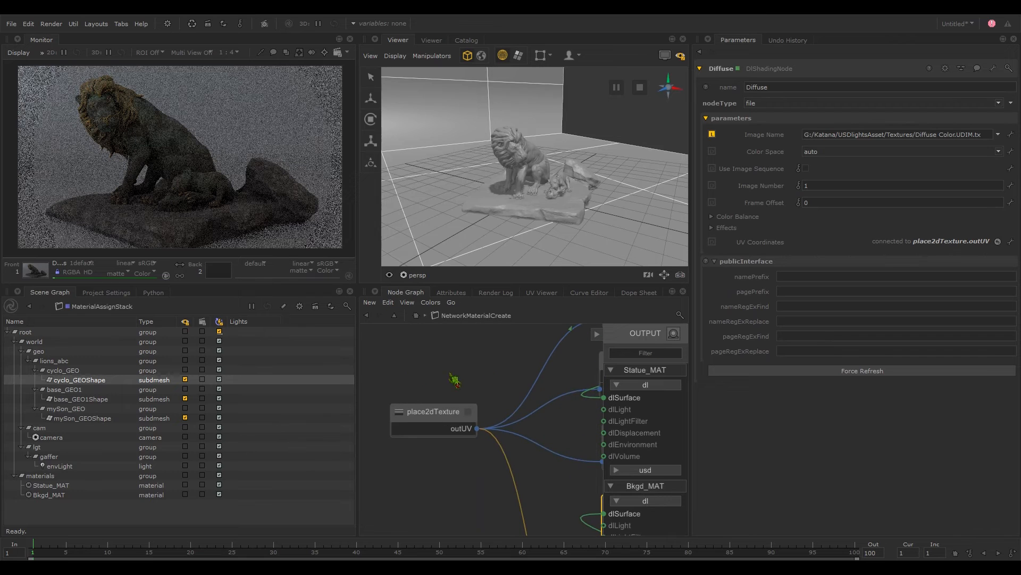
middle_drag(535, 370, 461, 376)
scroll(477, 394, down, 3)
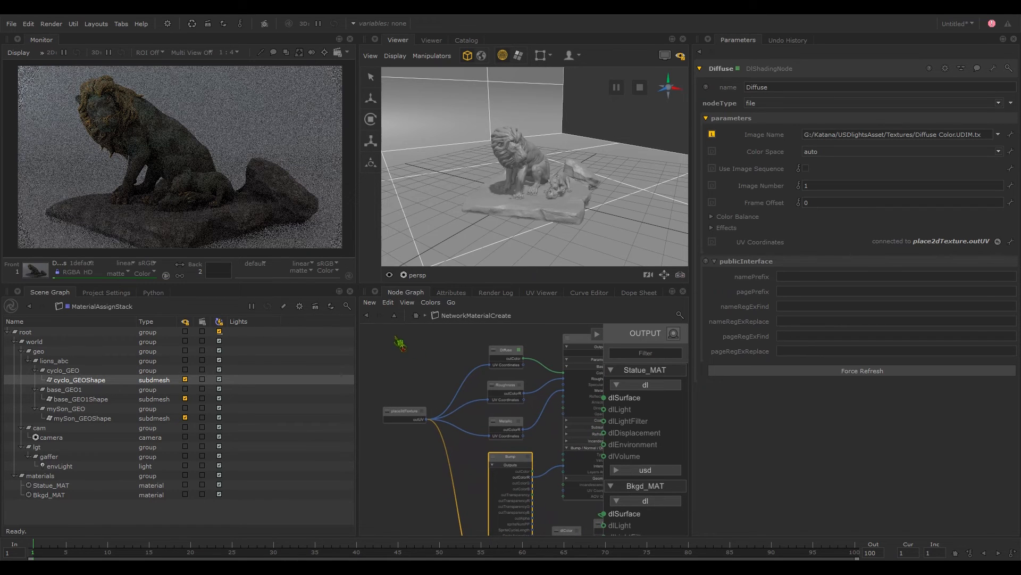
click(368, 317)
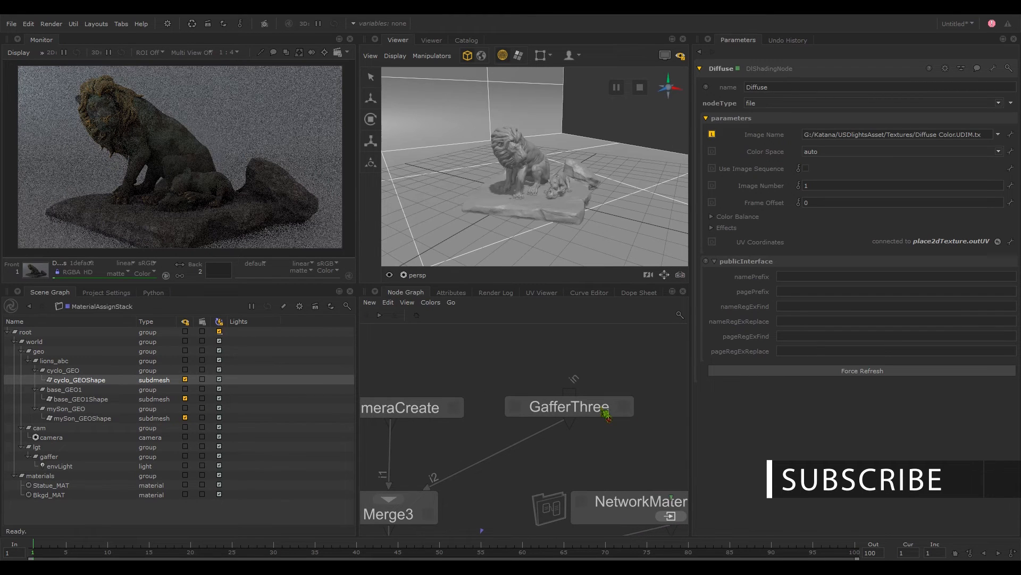
click(600, 413)
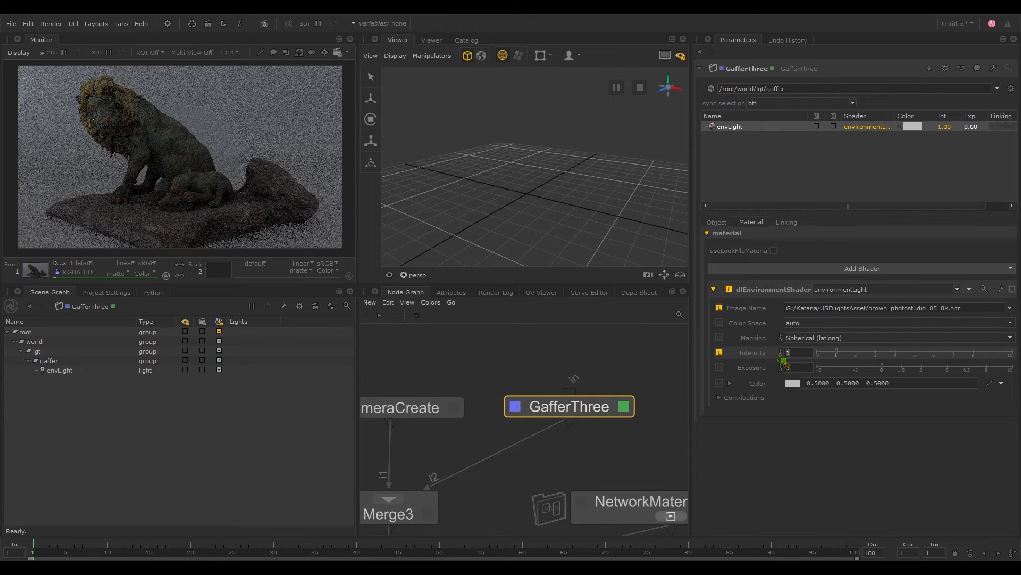
key(Return)
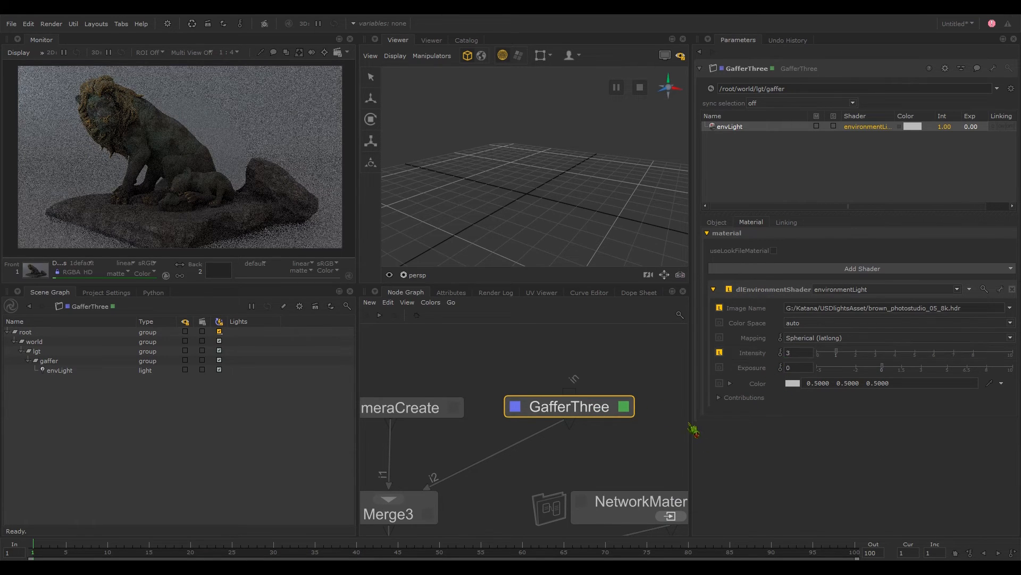
click(666, 433)
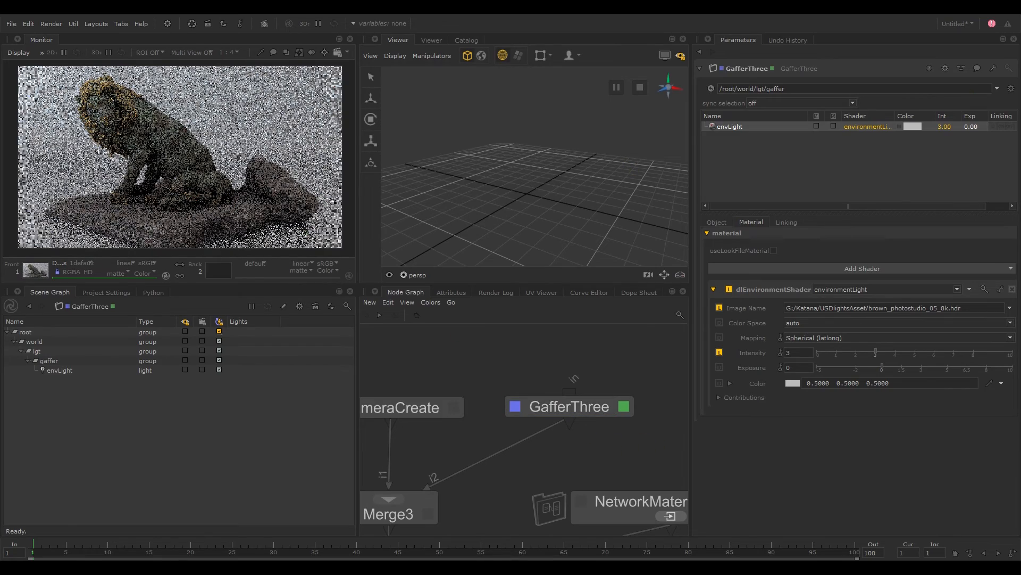
drag(1020, 34, 636, 27)
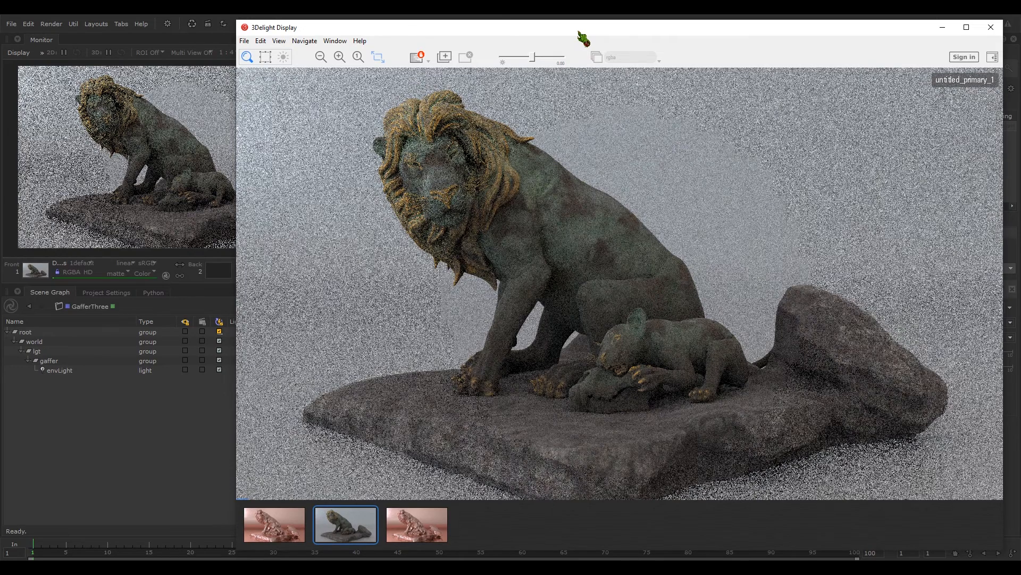
drag(584, 38, 1020, 37)
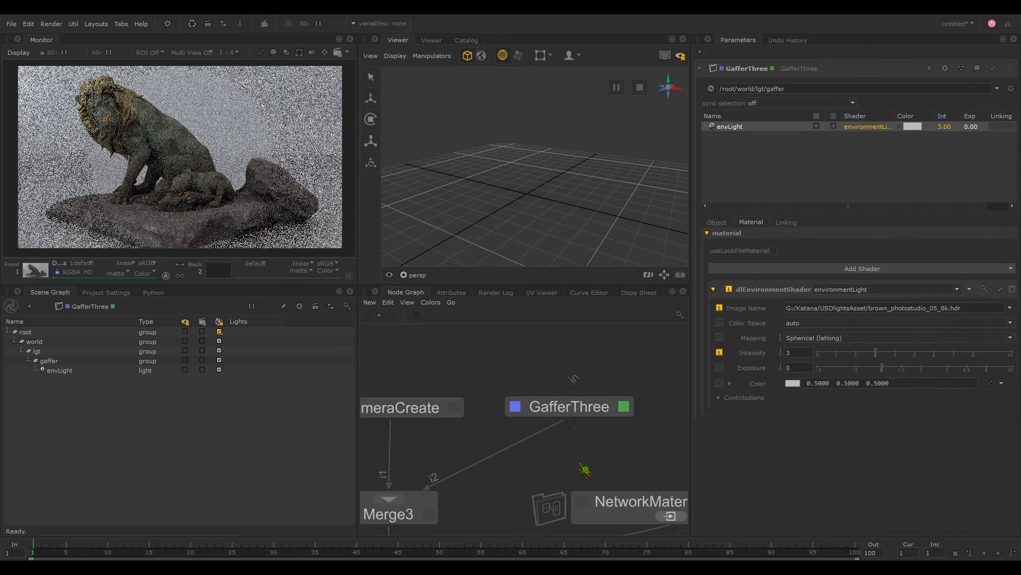
Reopen NetworkMaterialCreate, replace the Bump-to-Intensity link with Bump's outColor connected to the Statue shader's Value input, and check the render
middle_drag(687, 516, 576, 446)
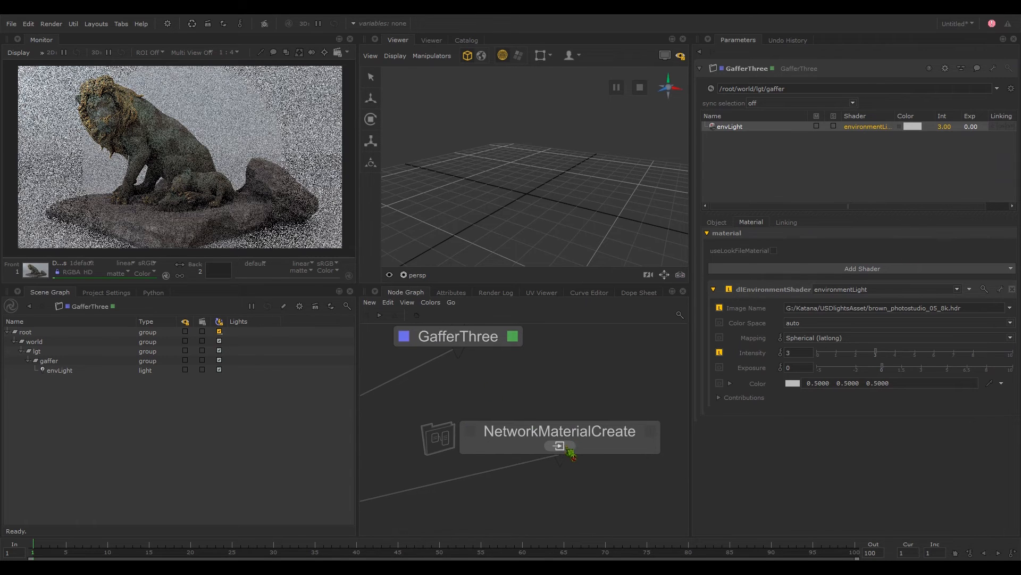
click(568, 450)
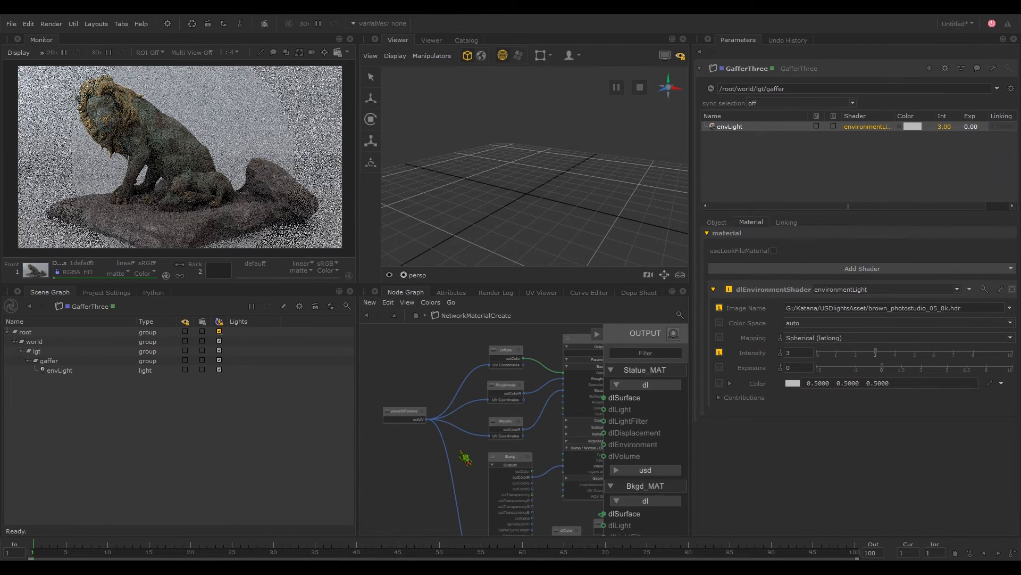
key(space)
middle_drag(298, 317, 656, 384)
scroll(525, 329, up, 3)
middle_drag(555, 305, 547, 351)
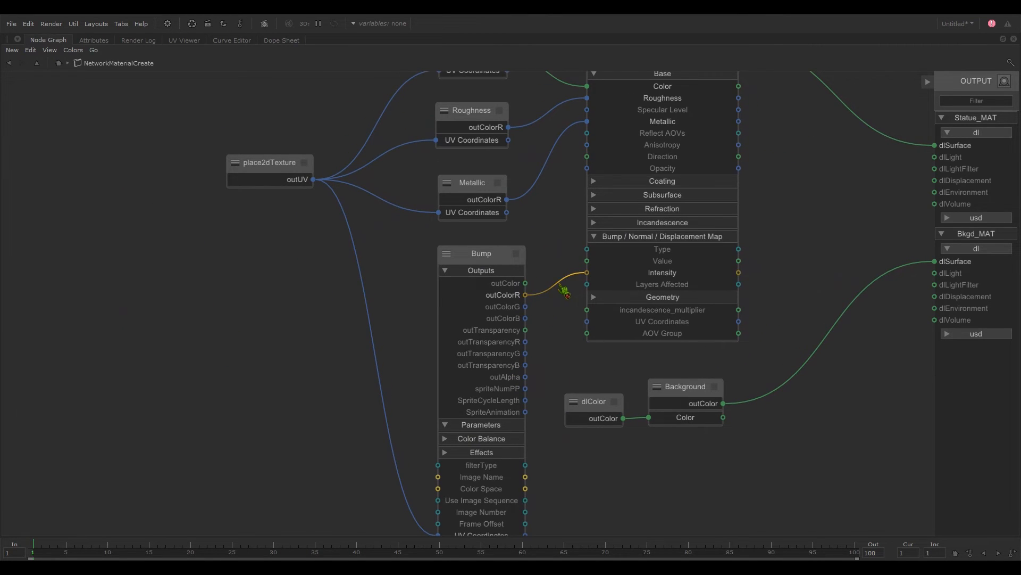
drag(559, 284, 593, 268)
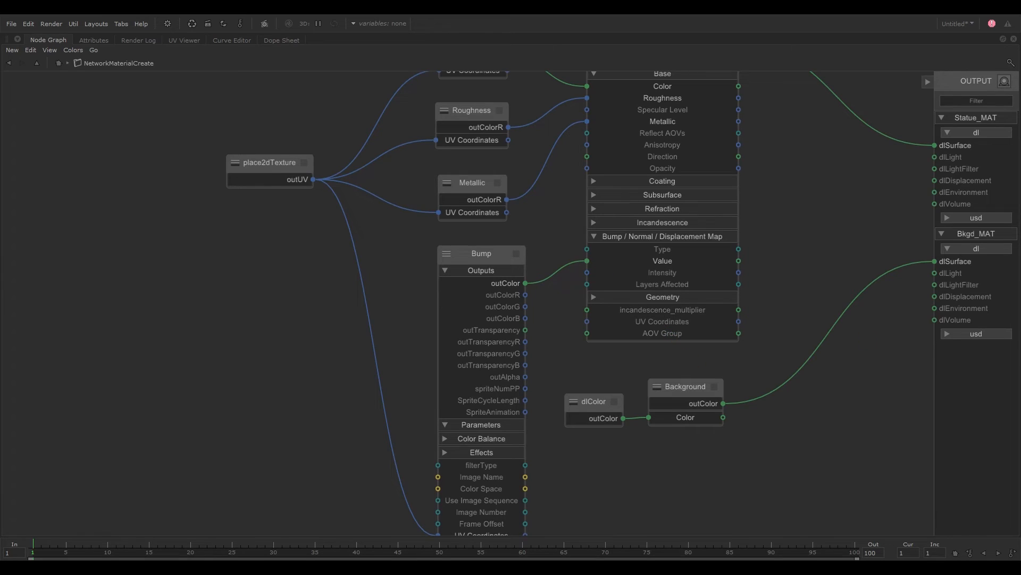
drag(1020, 27, 797, 36)
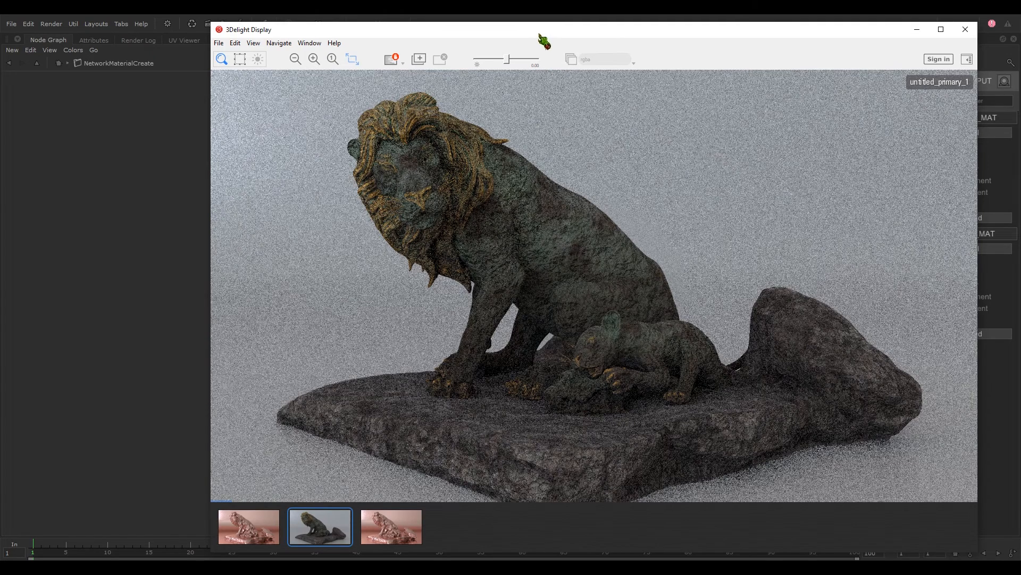
drag(548, 31, 1020, 69)
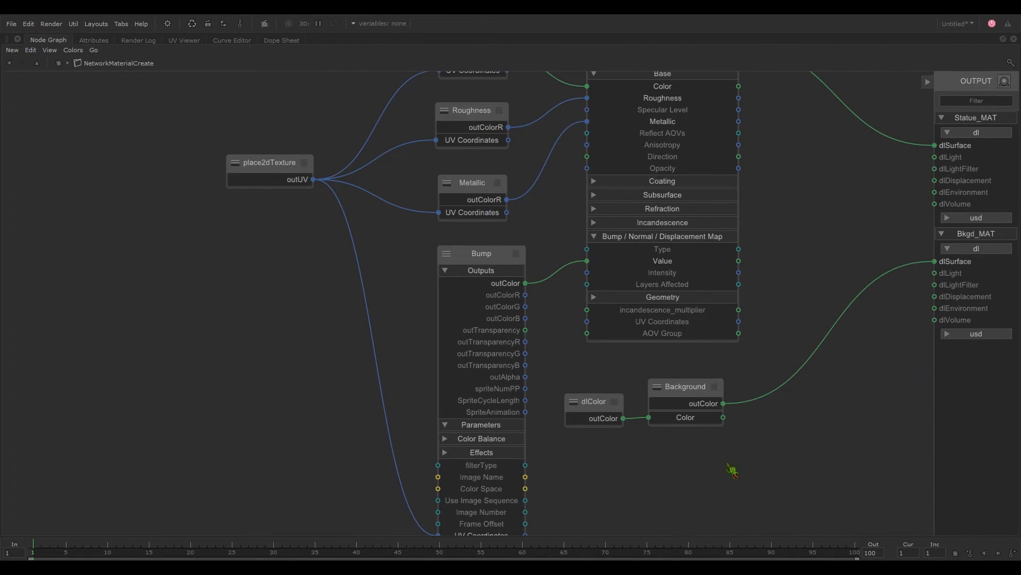
Collapse the Bump node so it displays only its connected outColor and UV Coordinates ports
middle_drag(772, 278, 715, 338)
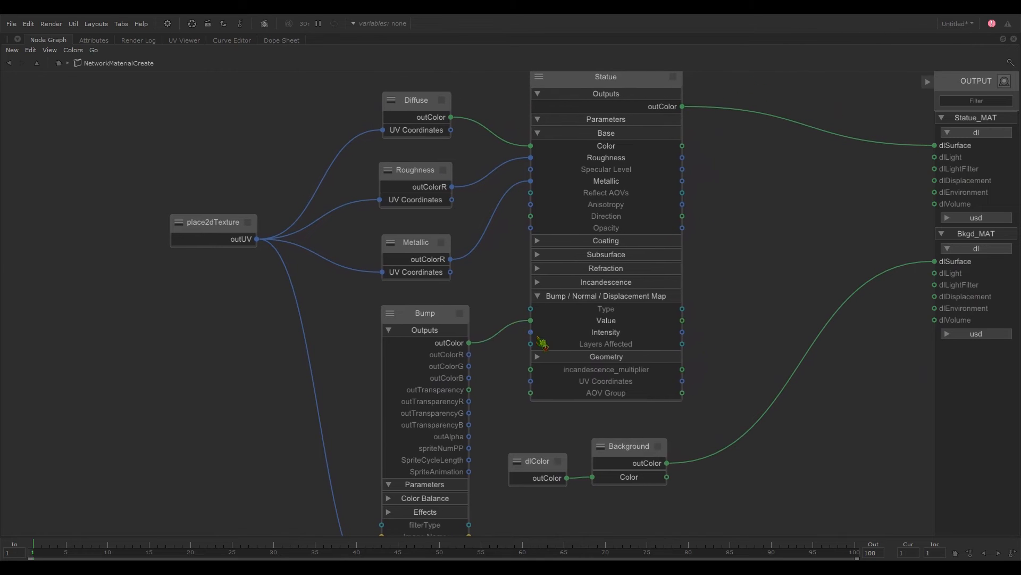
click(390, 313)
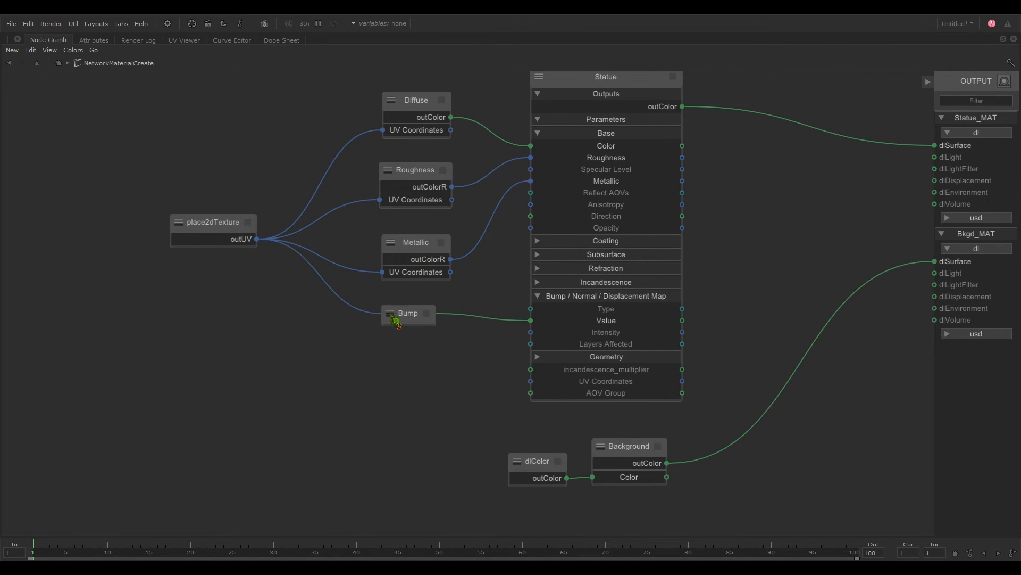
click(391, 313)
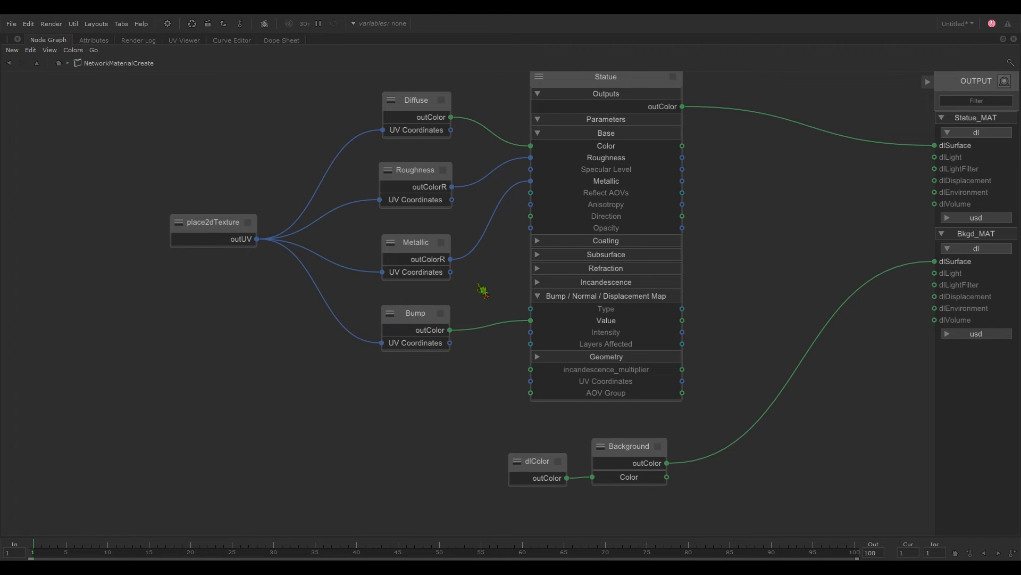
Review the completed material network and the statue's bump detail in the 3Delight render, and restore the full workspace layout
scroll(478, 283, up, 1)
middle_drag(478, 283, 458, 309)
scroll(459, 308, down, 2)
middle_drag(544, 322, 847, 224)
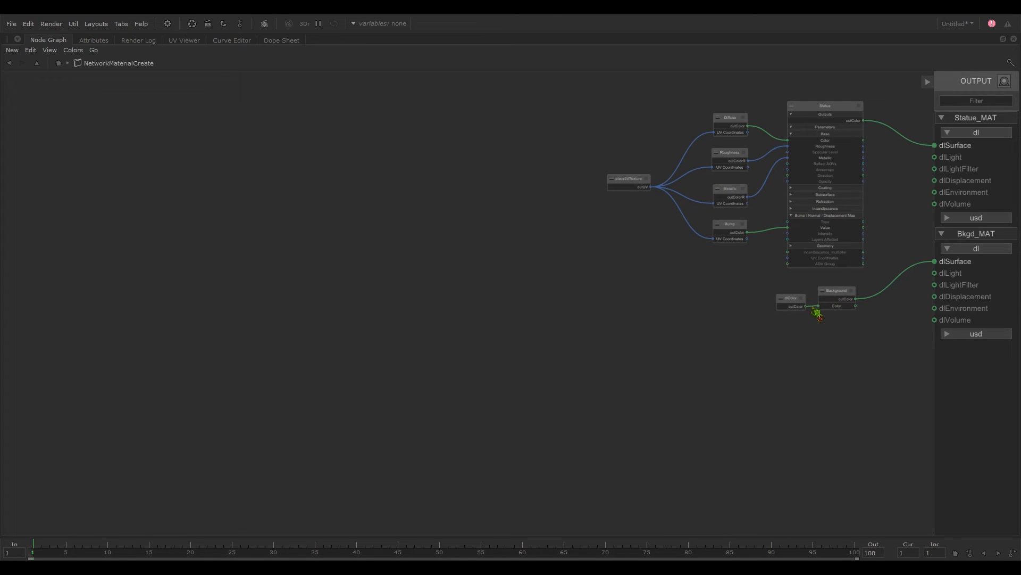
drag(1020, 37, 622, 37)
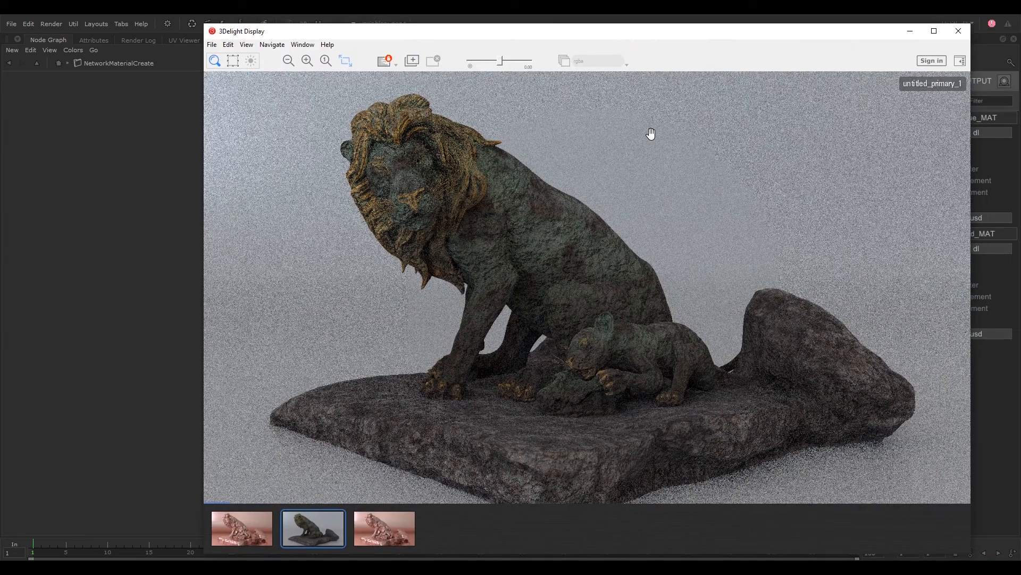
drag(622, 35, 1020, 35)
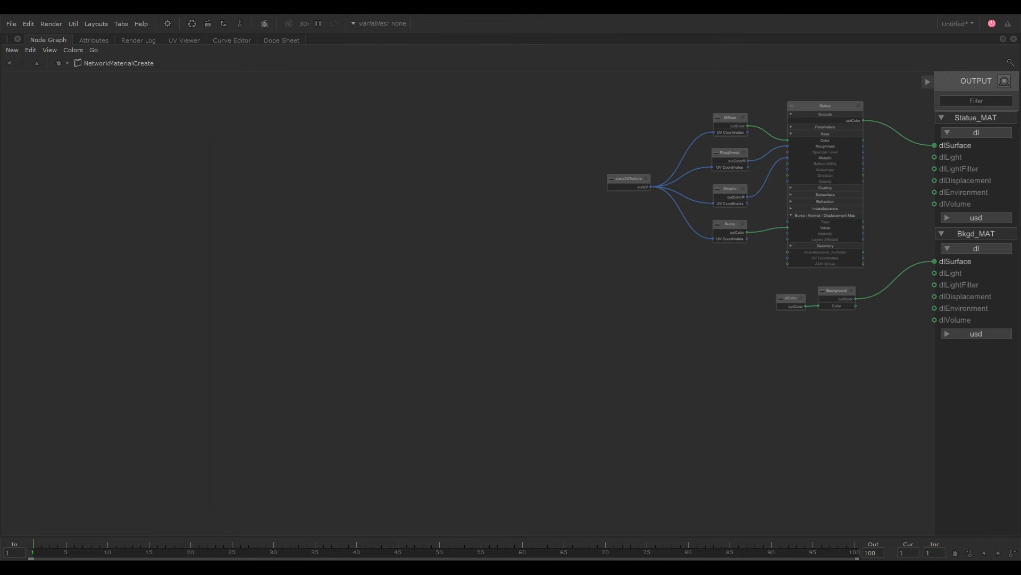
middle_drag(625, 304, 296, 292)
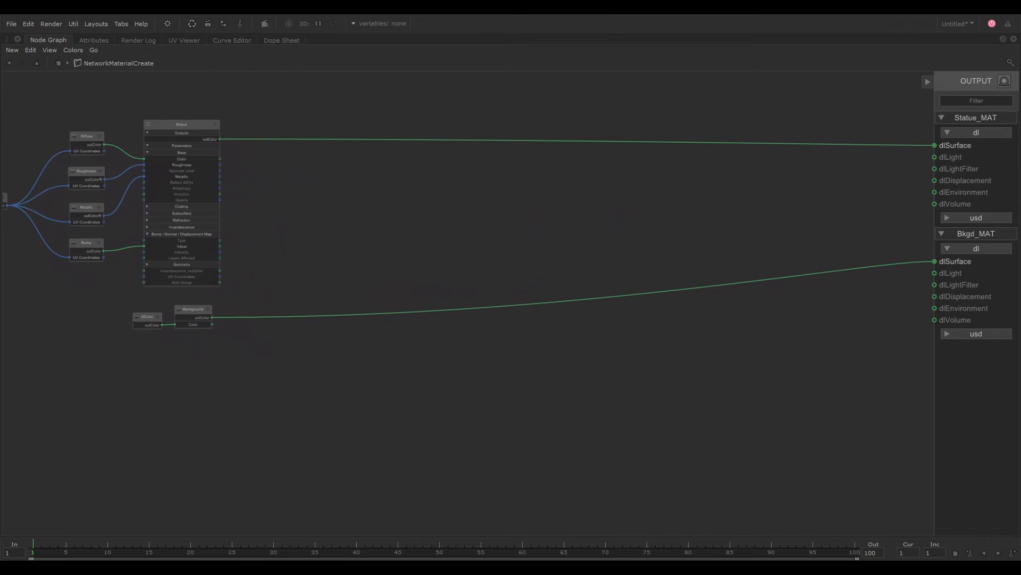
key(space)
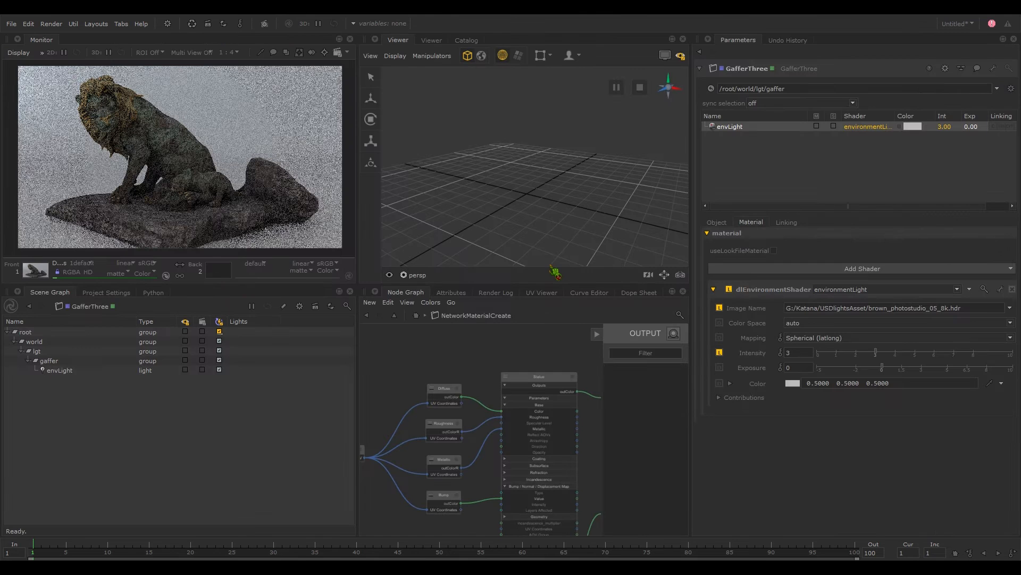
Check the current statue render in 3Delight Display and open the Statue dlPrincipled shader's parameters from the material network
middle_drag(536, 360, 528, 359)
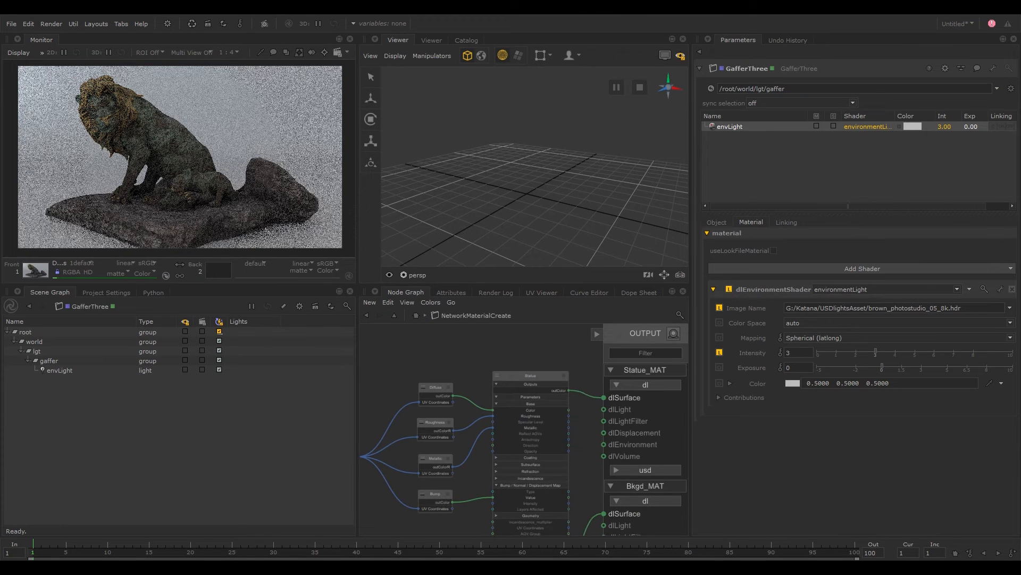
scroll(549, 350, down, 3)
scroll(549, 348, down, 2)
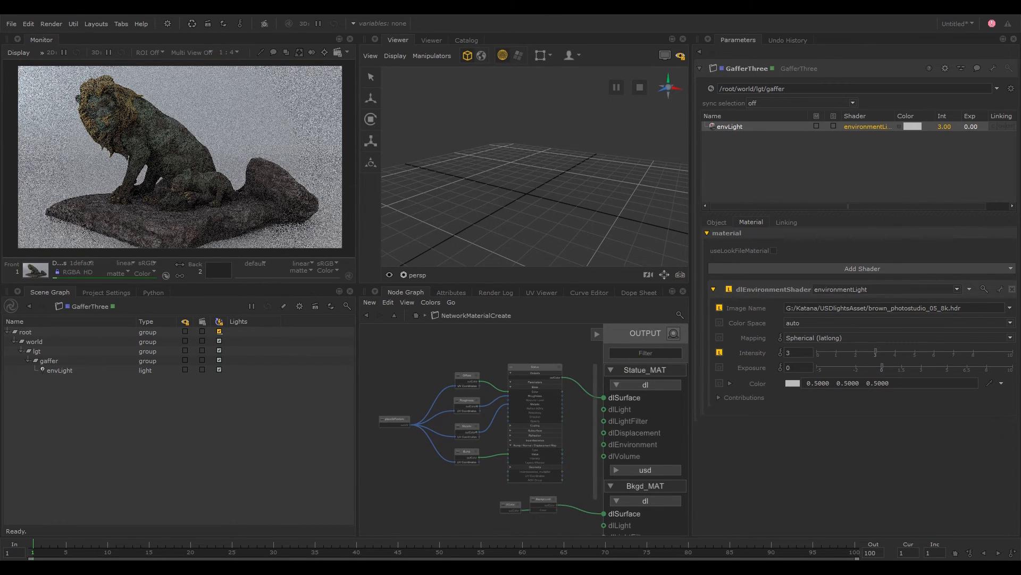
drag(1020, 25, 750, 37)
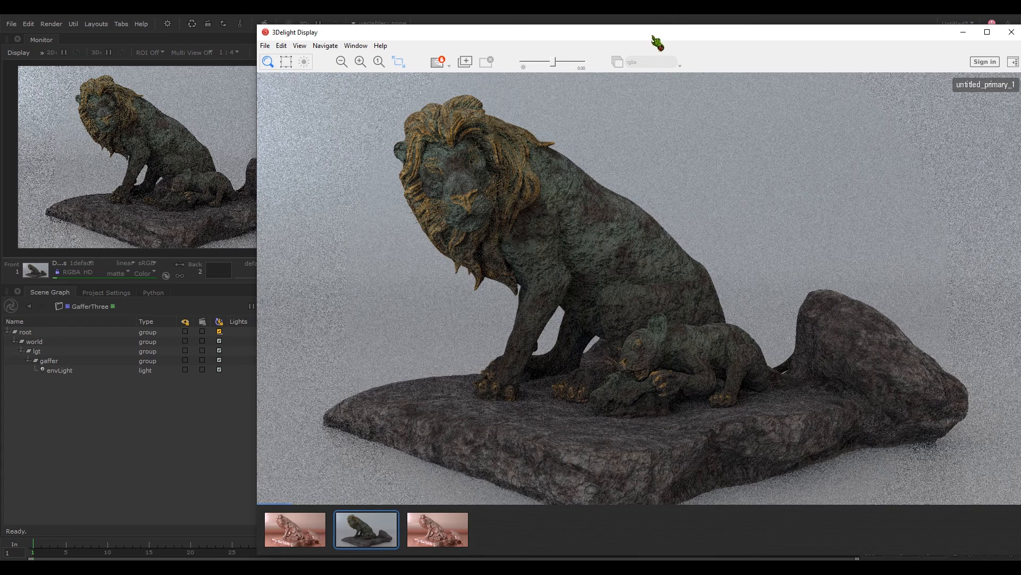
drag(655, 32, 1020, 37)
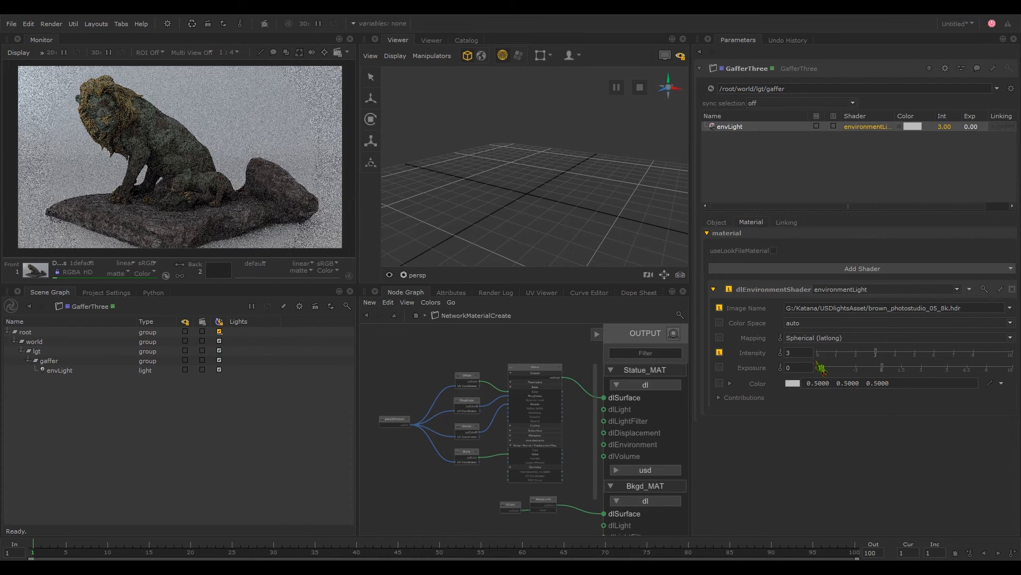
click(536, 374)
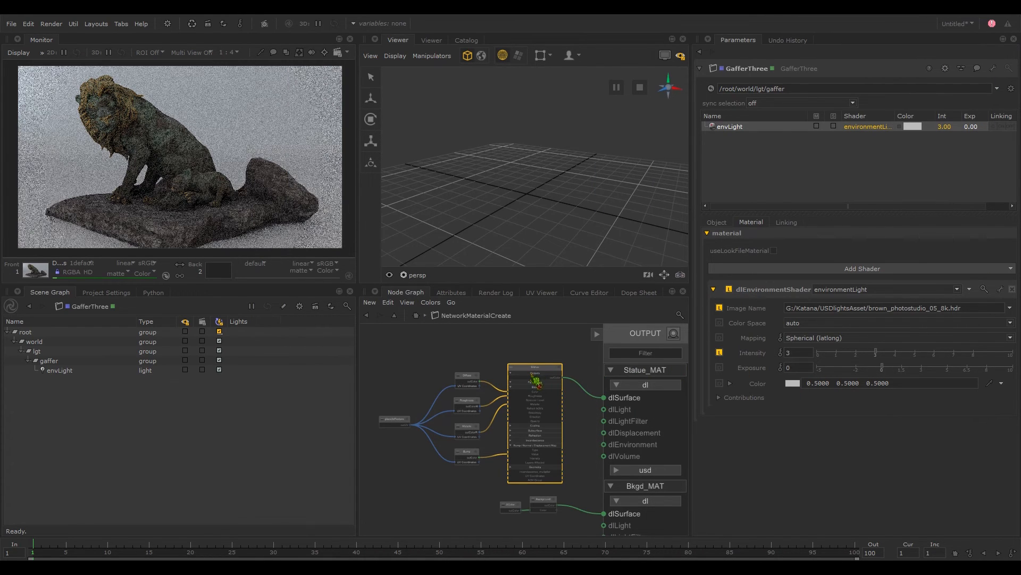
scroll(538, 386, up, 3)
scroll(540, 367, up, 1)
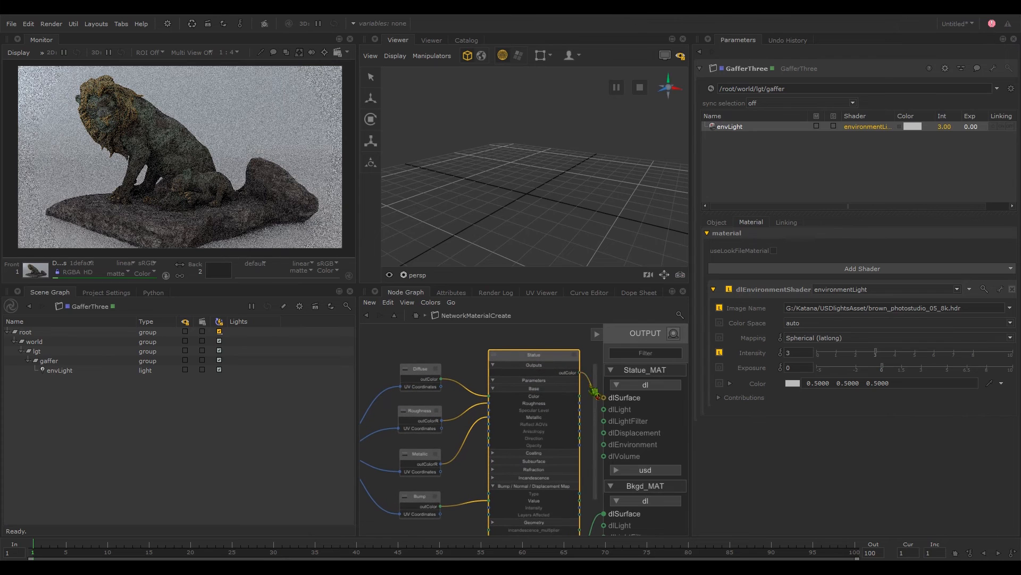
key(e)
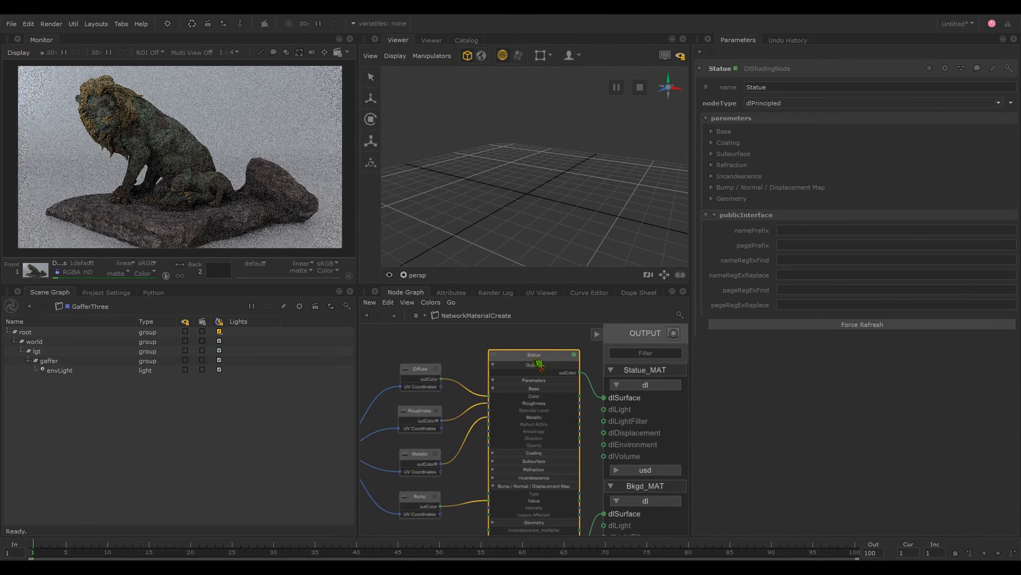
Set the Statue shader's Bump / Normal / Displacement Map Intensity to 0.015 and check the render in 3Delight Display
click(712, 133)
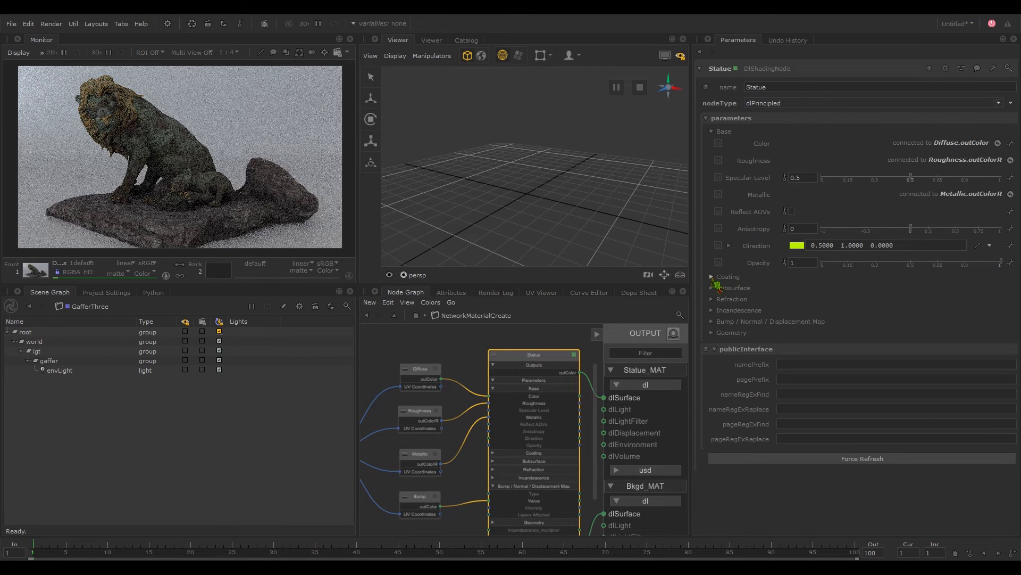
click(712, 277)
click(716, 354)
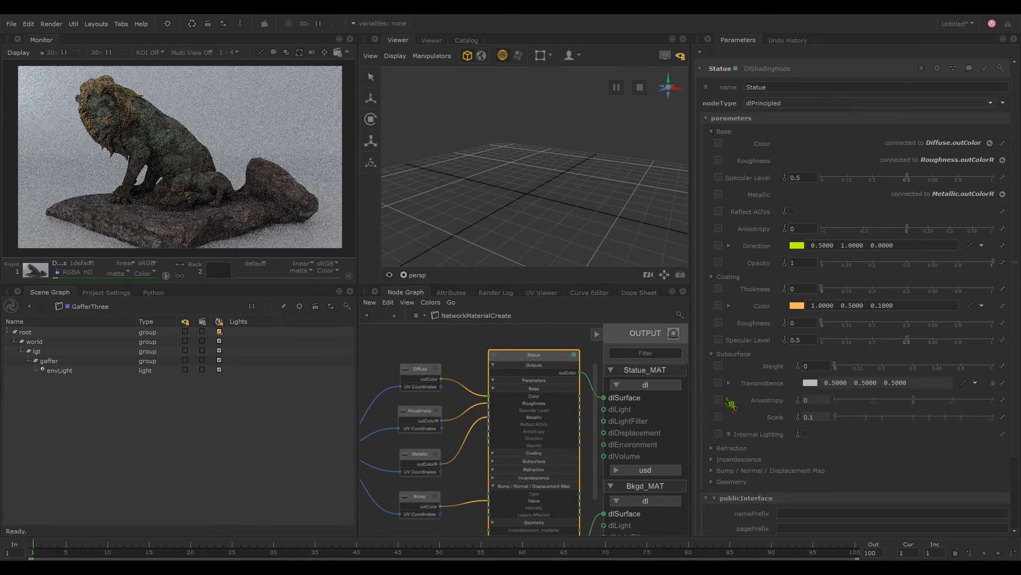
click(715, 470)
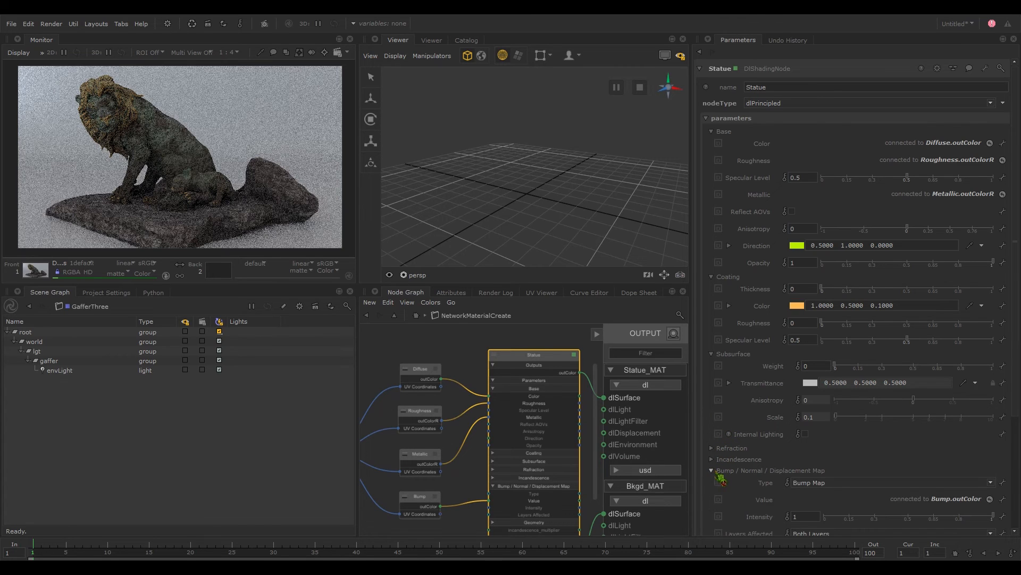
click(714, 132)
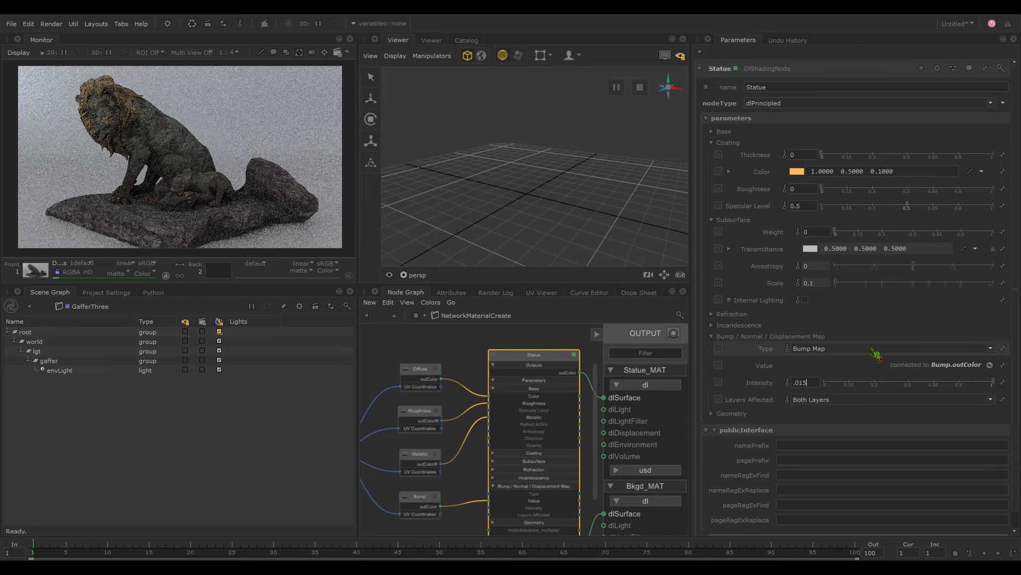
key(Return)
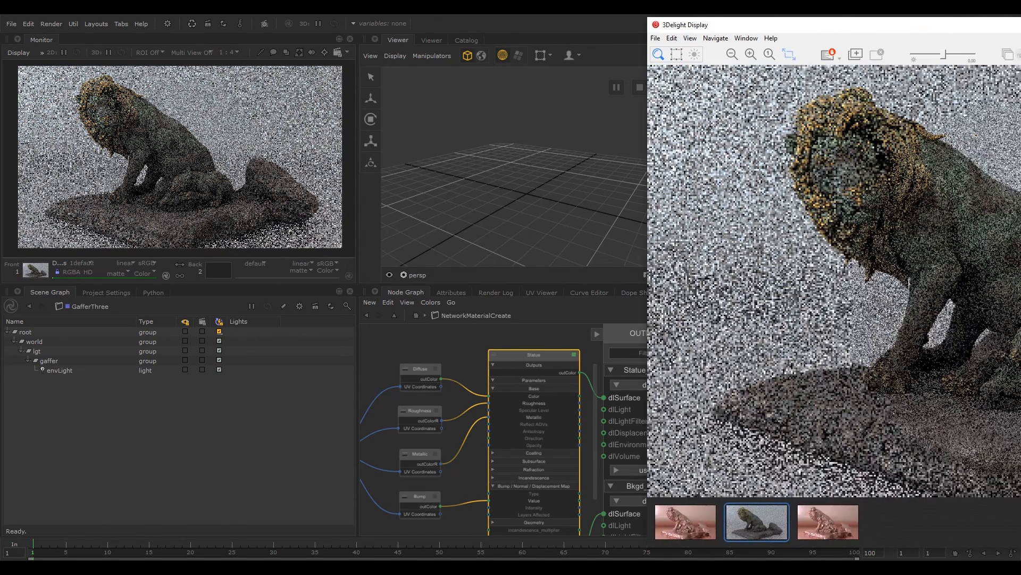
drag(1020, 38, 727, 41)
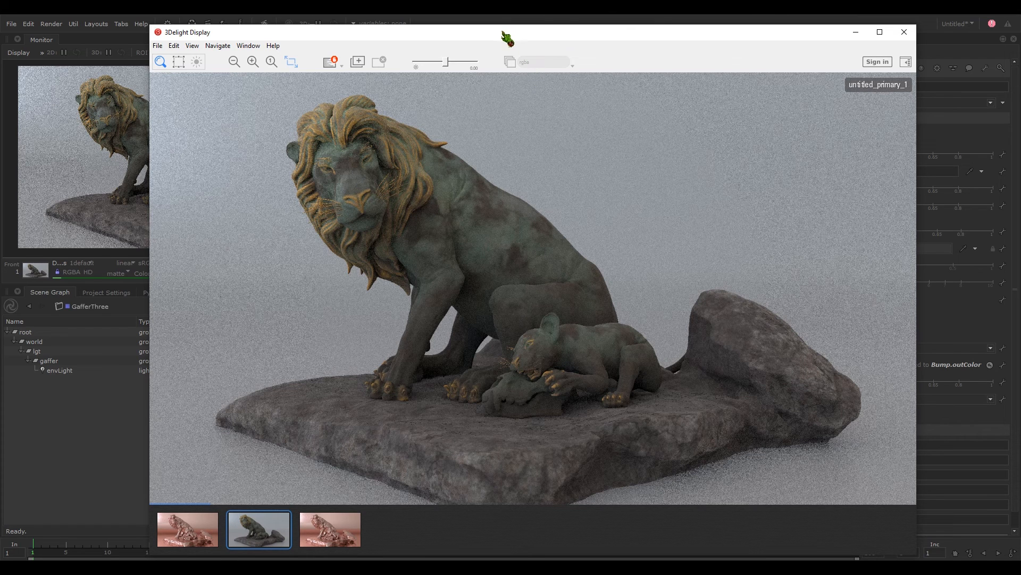
drag(535, 41, 1020, 37)
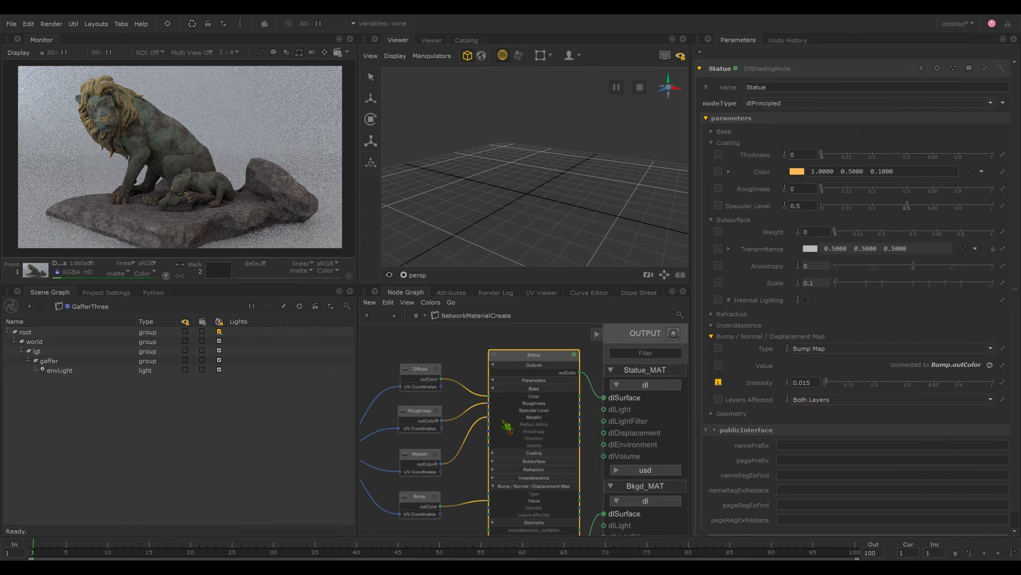
Open the parameters of the Roughness texture node in the statue's material network
middle_drag(450, 358, 481, 340)
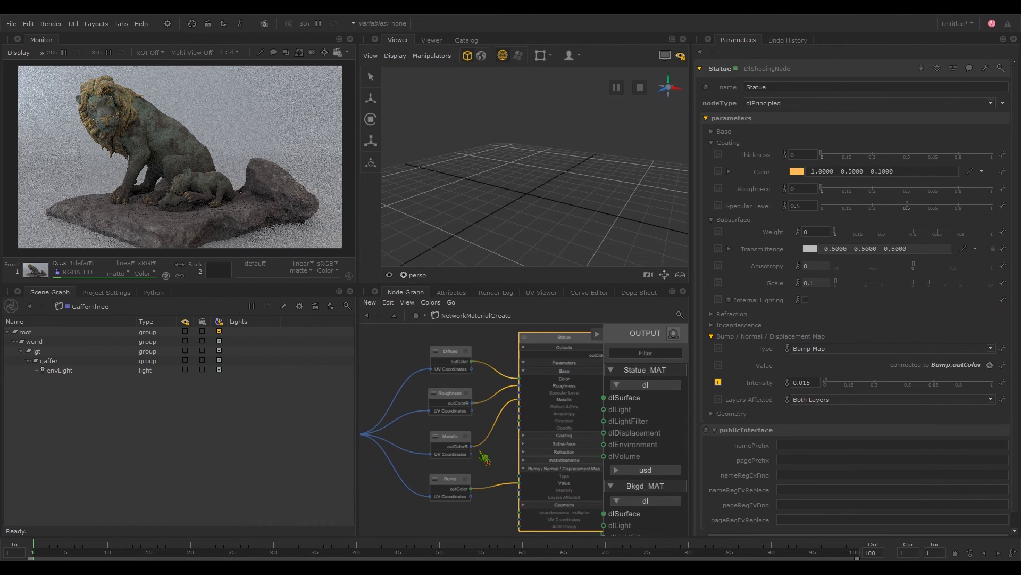
middle_drag(486, 473, 486, 434)
alt+right_drag(485, 427, 491, 427)
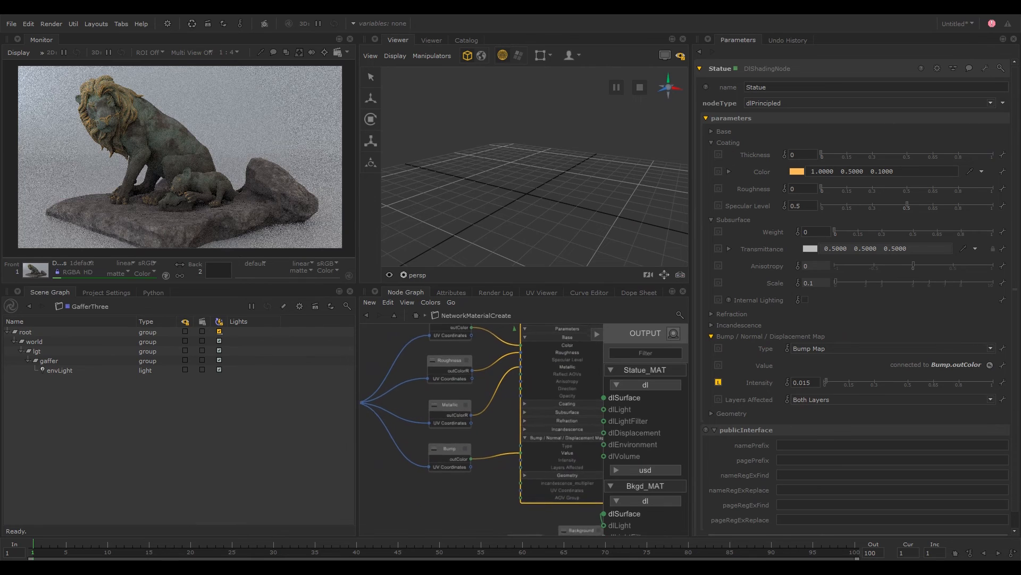
scroll(484, 424, up, 3)
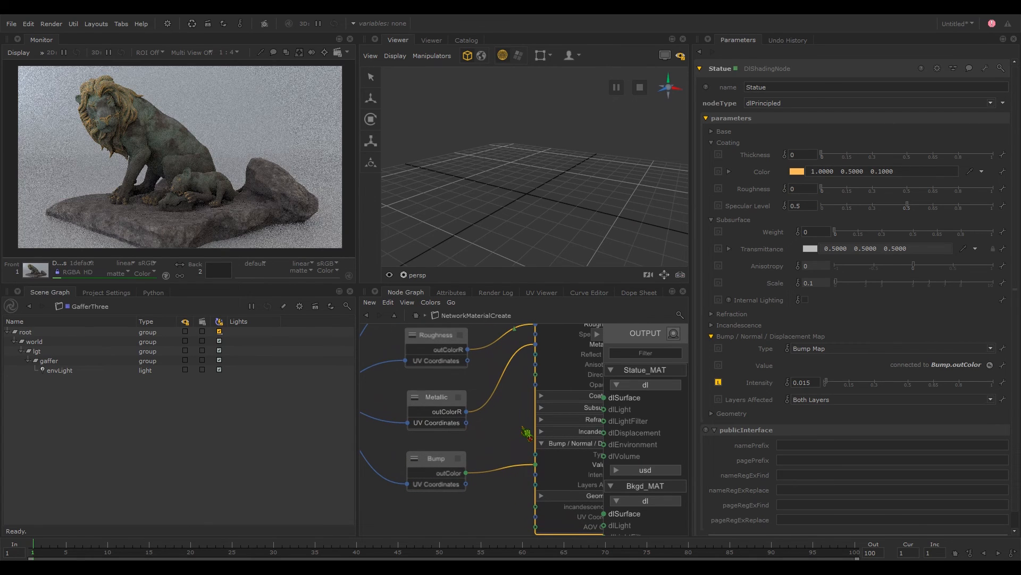
scroll(519, 434, up, 2)
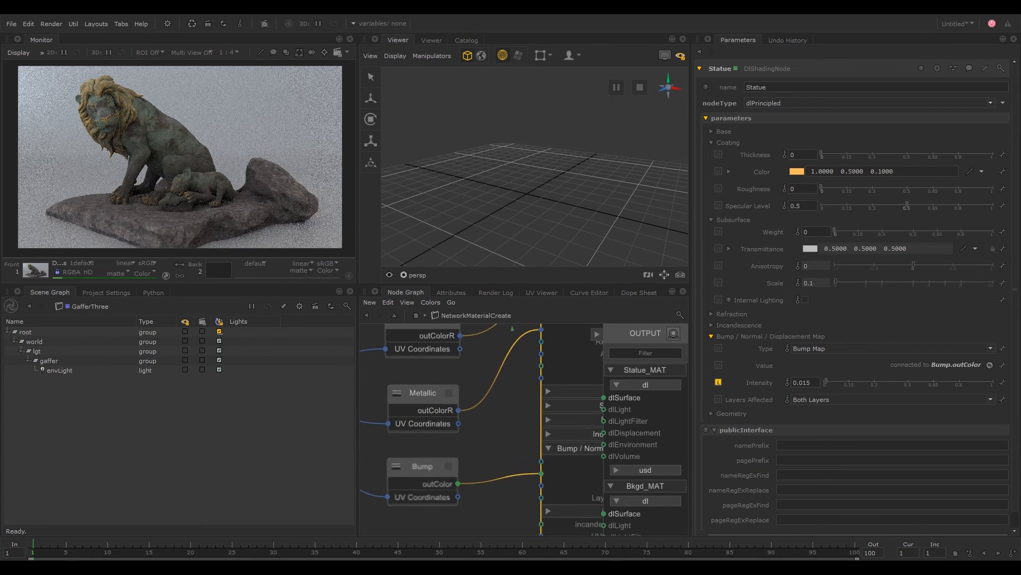
middle_drag(482, 388, 532, 444)
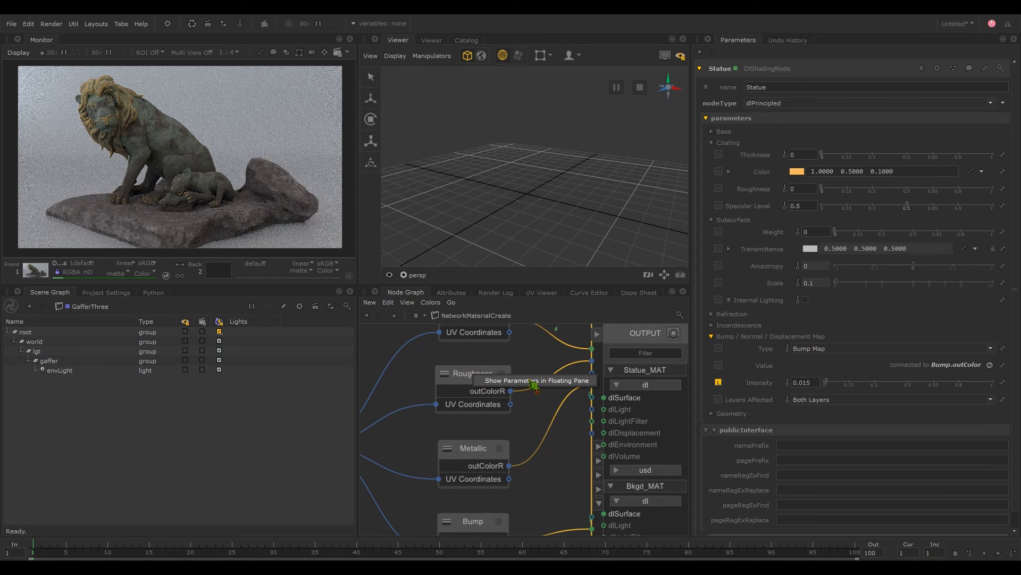
double_click(467, 379)
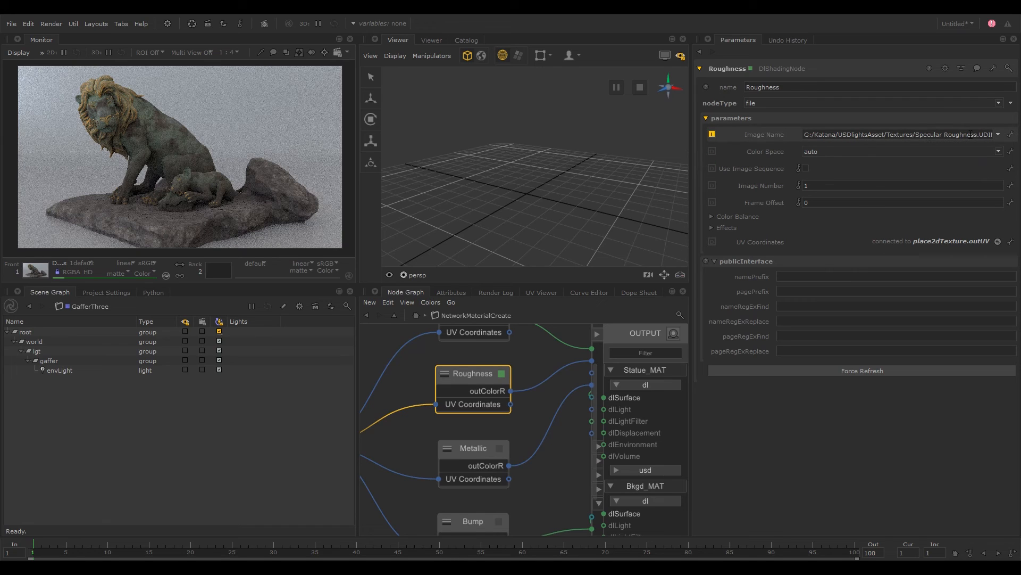
Replace the Roughness node's image with Specular RoughnessINV.1001.tx from the Textures folder
drag(969, 134, 993, 135)
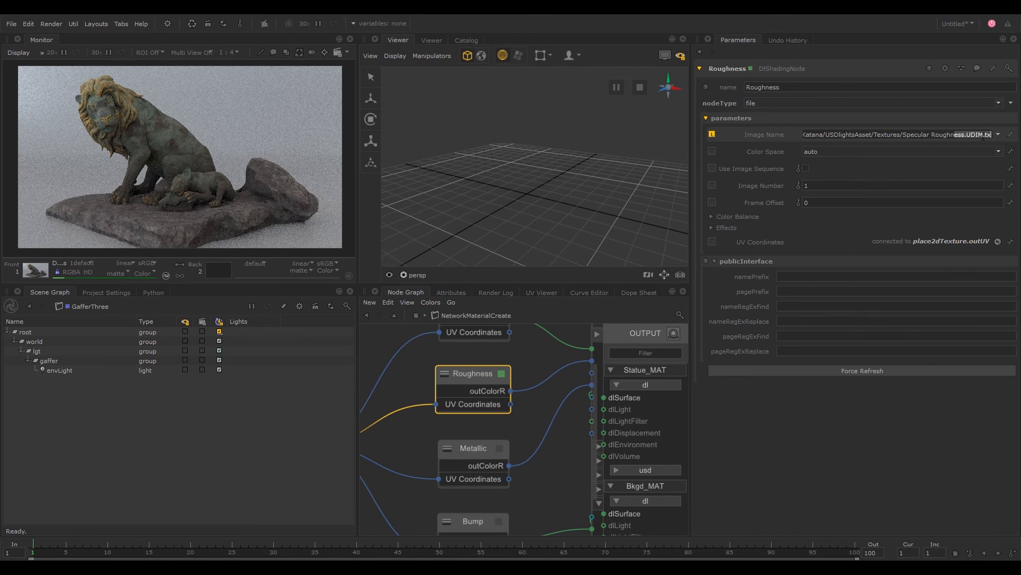
click(999, 135)
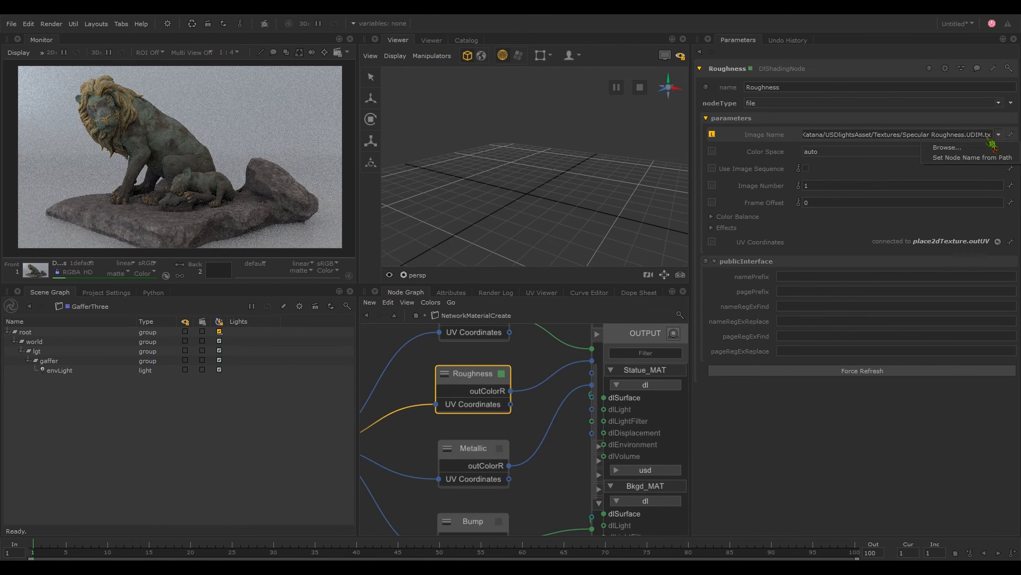
click(951, 151)
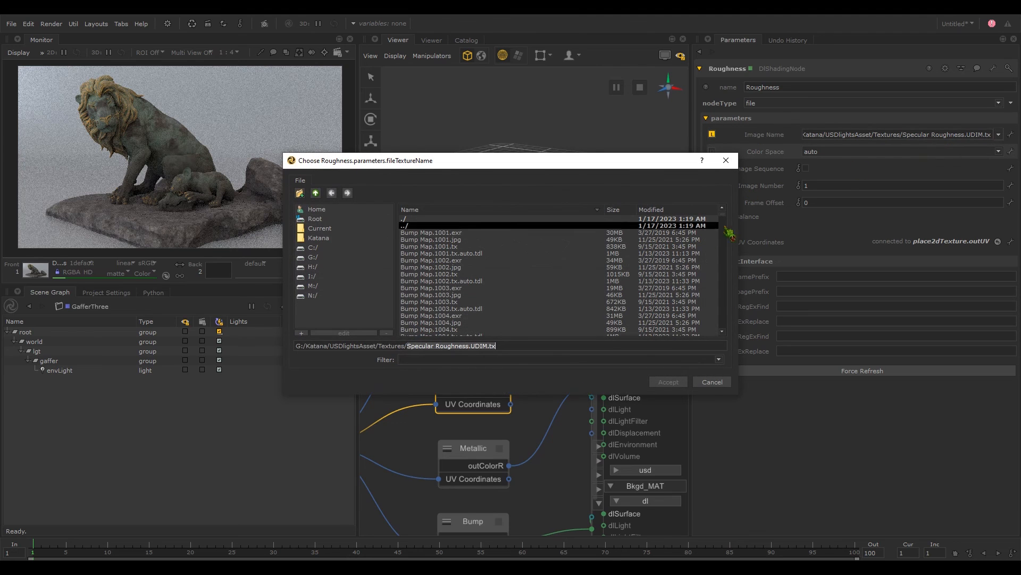
drag(727, 223, 726, 309)
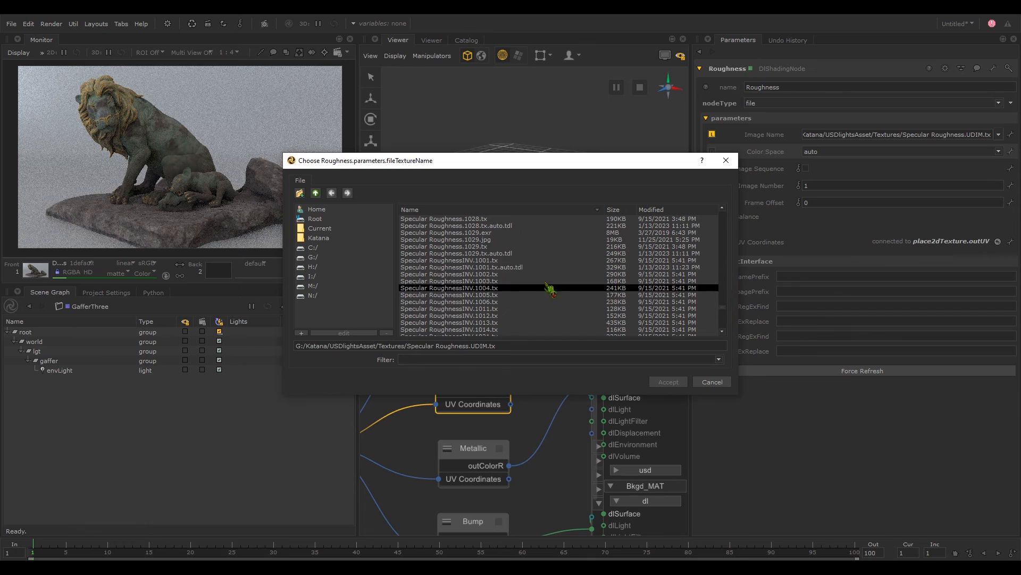
click(463, 261)
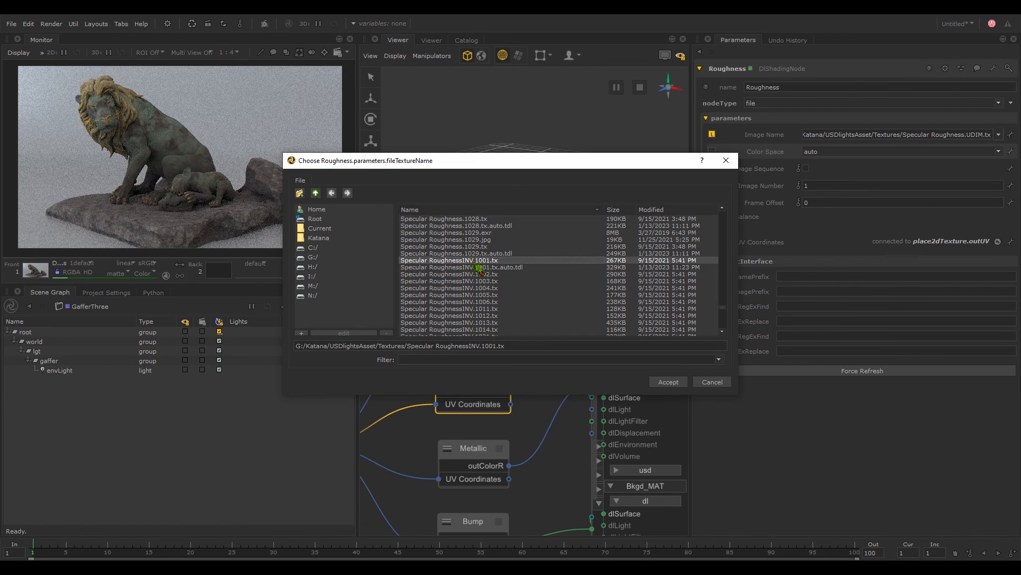
click(671, 381)
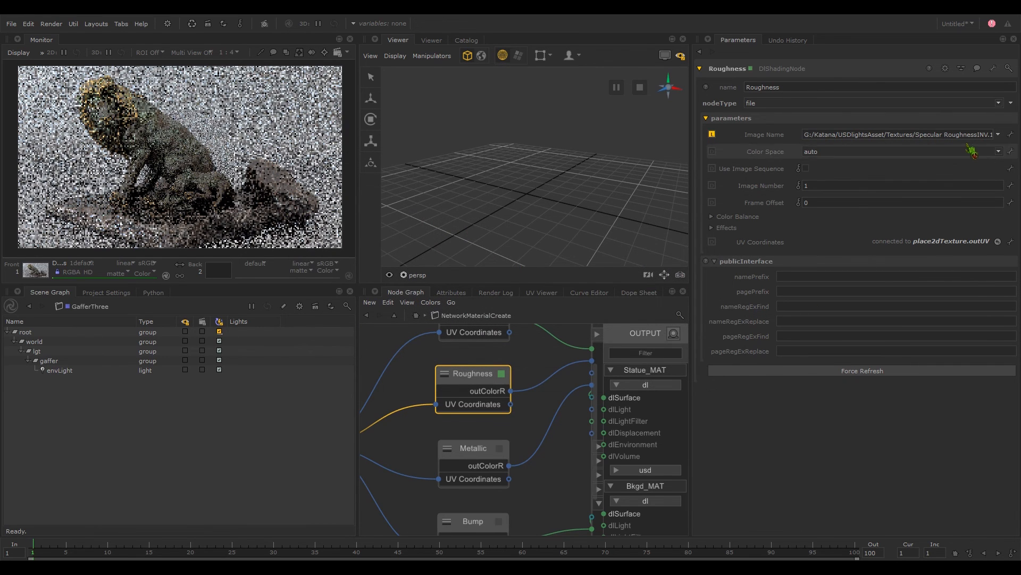
Replace the 1001 tile number with UDIM in the Roughness image path and check the render in 3Delight Display
drag(963, 135, 986, 135)
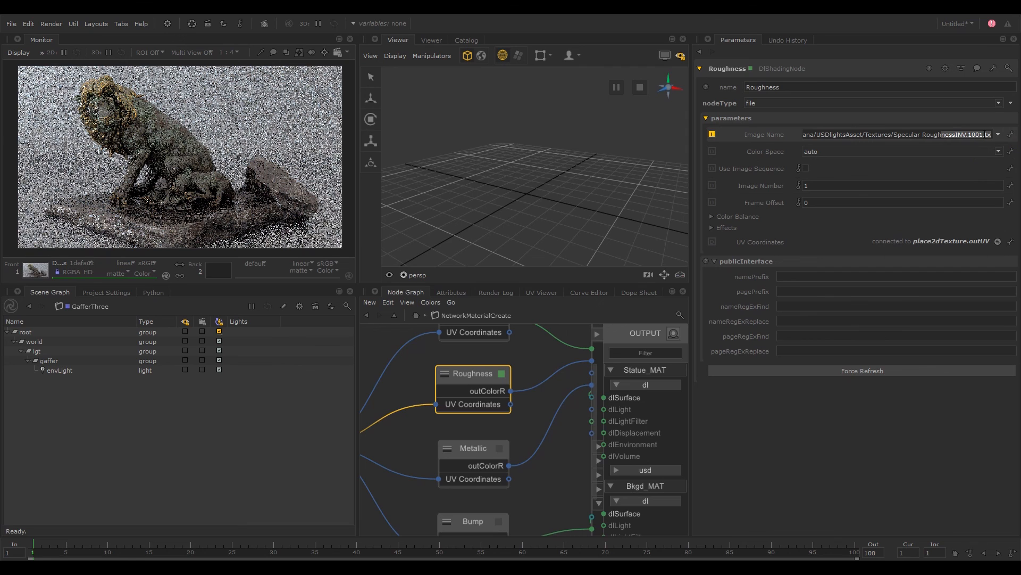
click(979, 134)
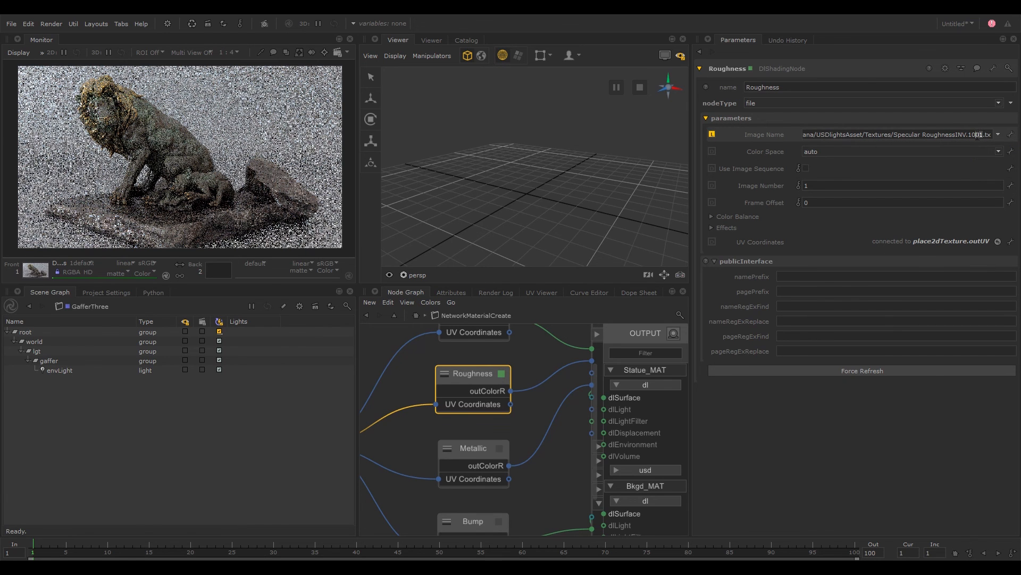
double_click(979, 134)
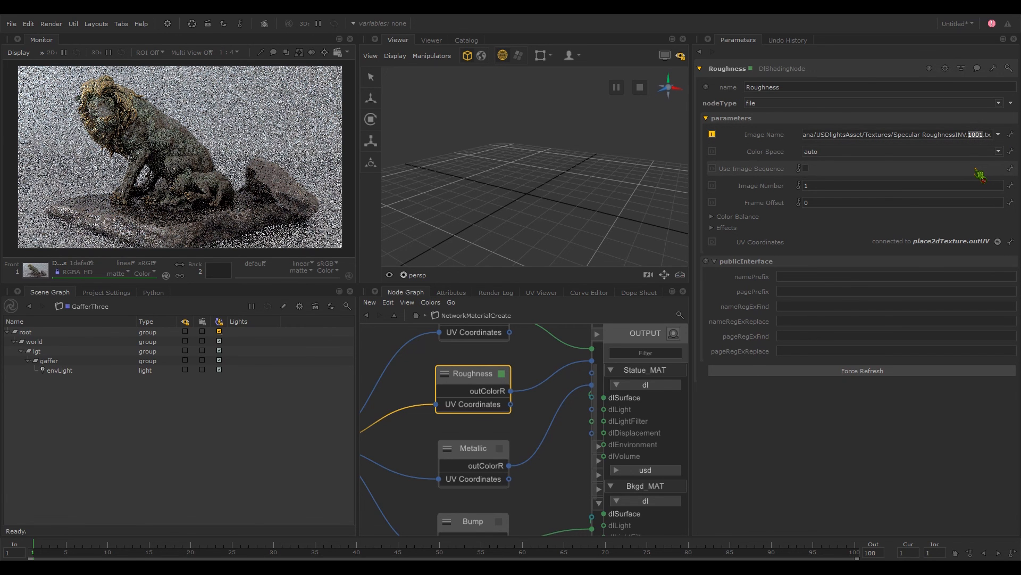
text(UDIM)
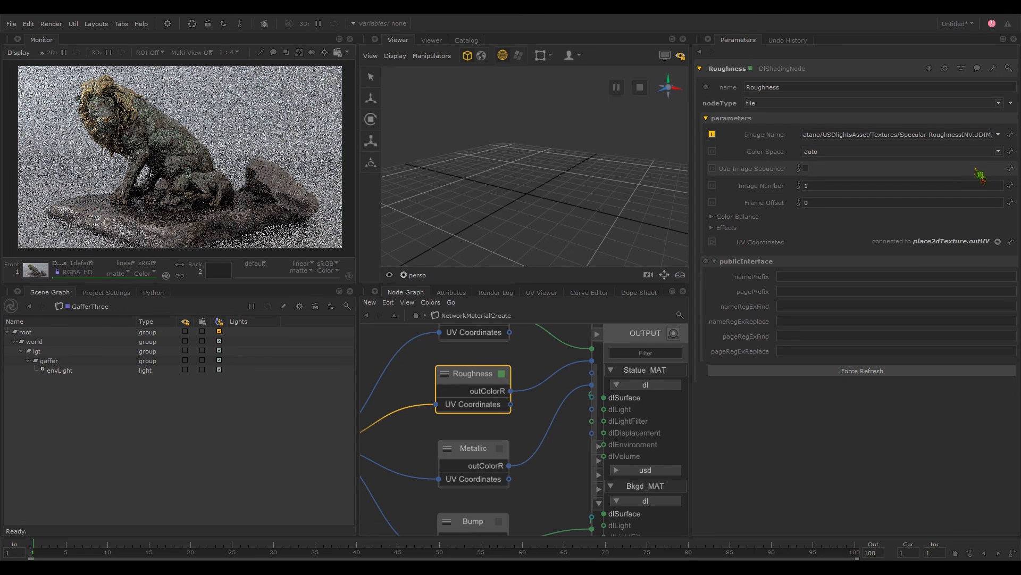
key(Return)
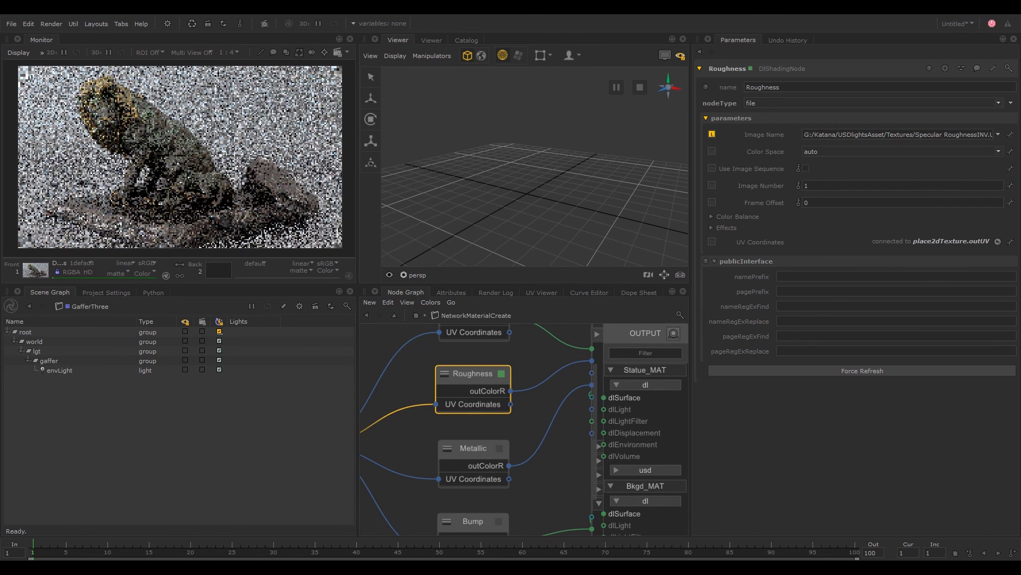
drag(1020, 33, 612, 42)
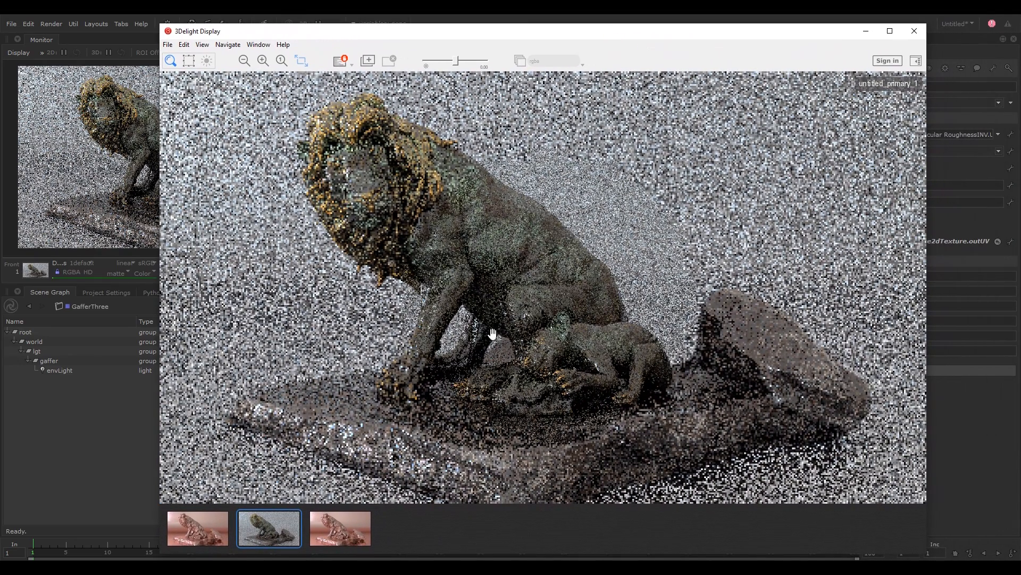